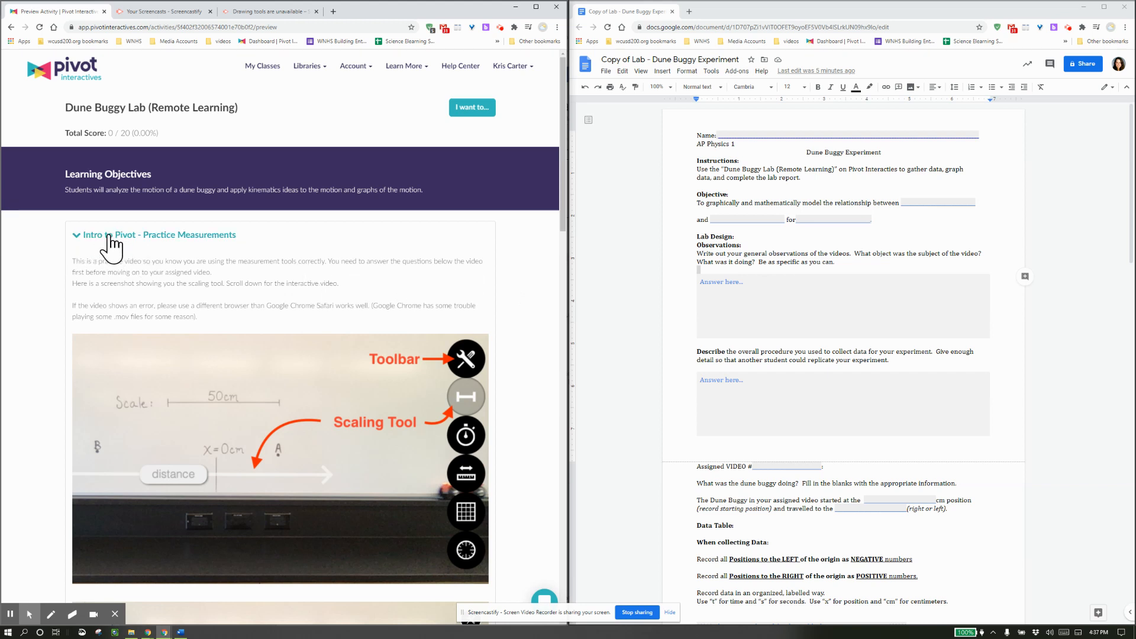
Collapse the practice measurements intro and expand the Video 1 section.
{"action": "left_click", "coordinate": [110, 237]}
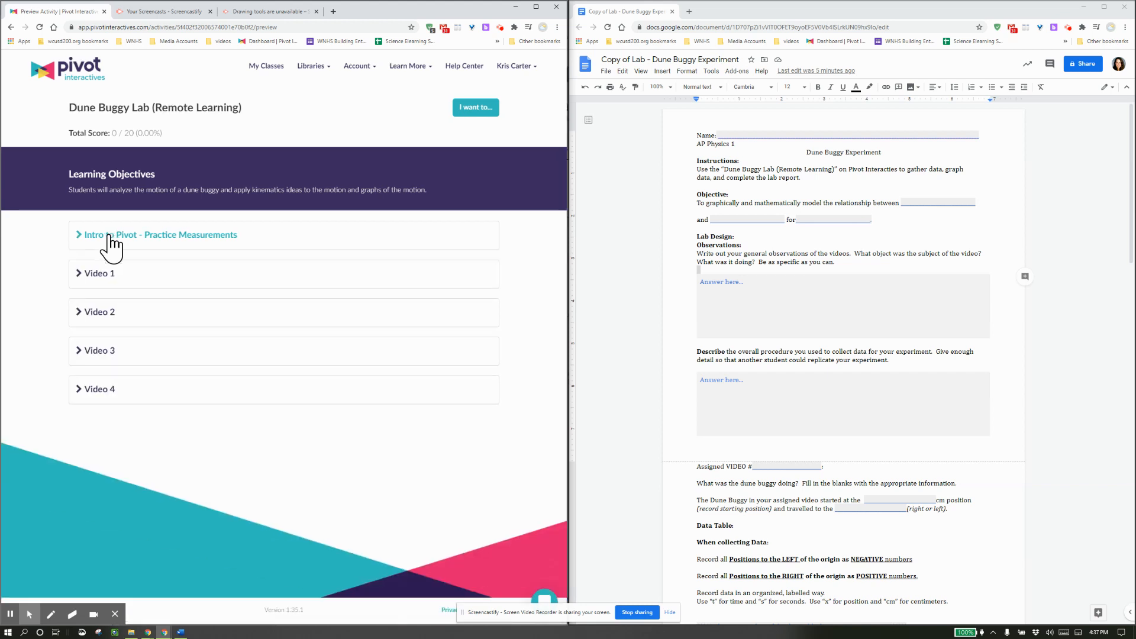
{"action": "left_click", "coordinate": [107, 274]}
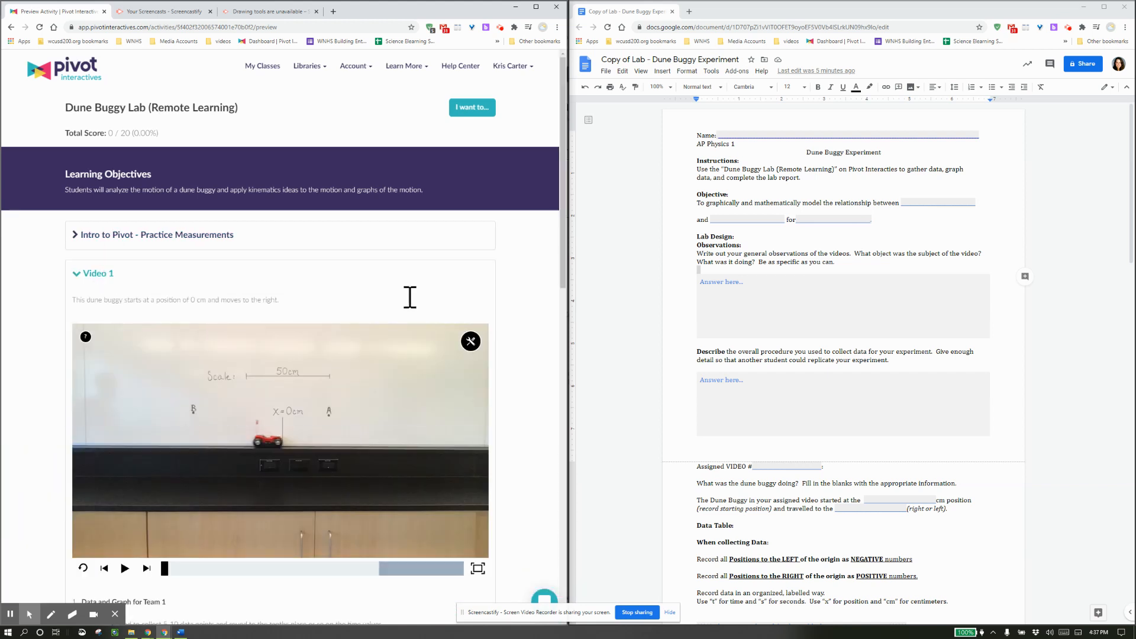
{"action": "scroll", "coordinate": [561, 310], "scroll_direction": "down", "scroll_amount": 3}
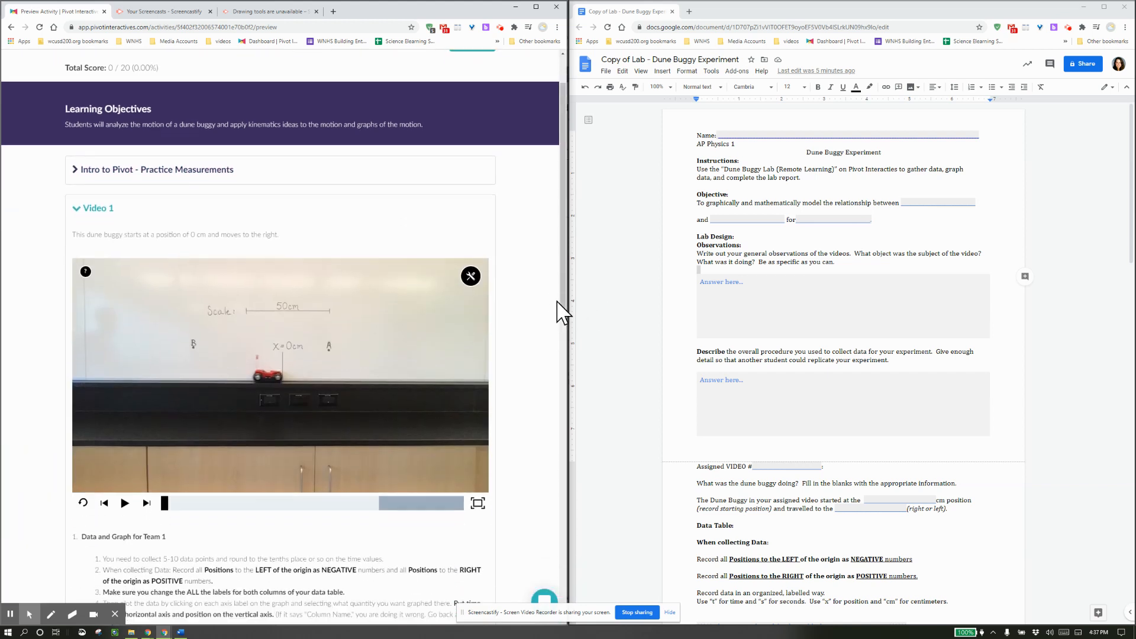
{"action": "scroll", "coordinate": [557, 302], "scroll_direction": "down", "scroll_amount": 1}
{"action": "scroll", "coordinate": [558, 302], "scroll_direction": "up", "scroll_amount": 1}
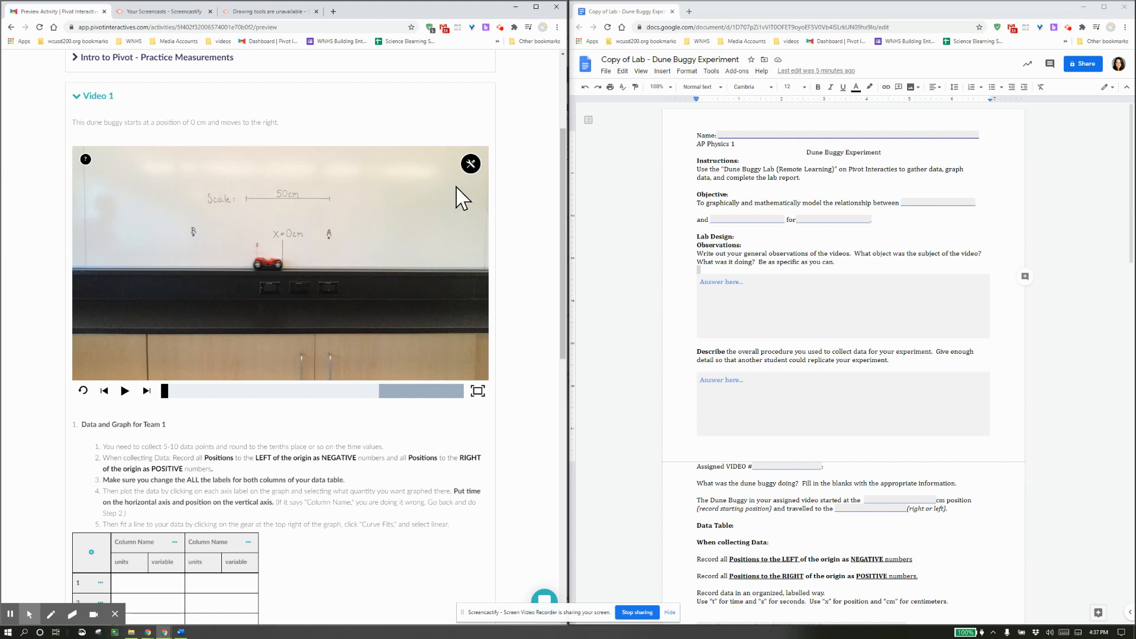
Play the dune buggy clip through, then rewind it to the beginning.
{"action": "left_click", "coordinate": [125, 391]}
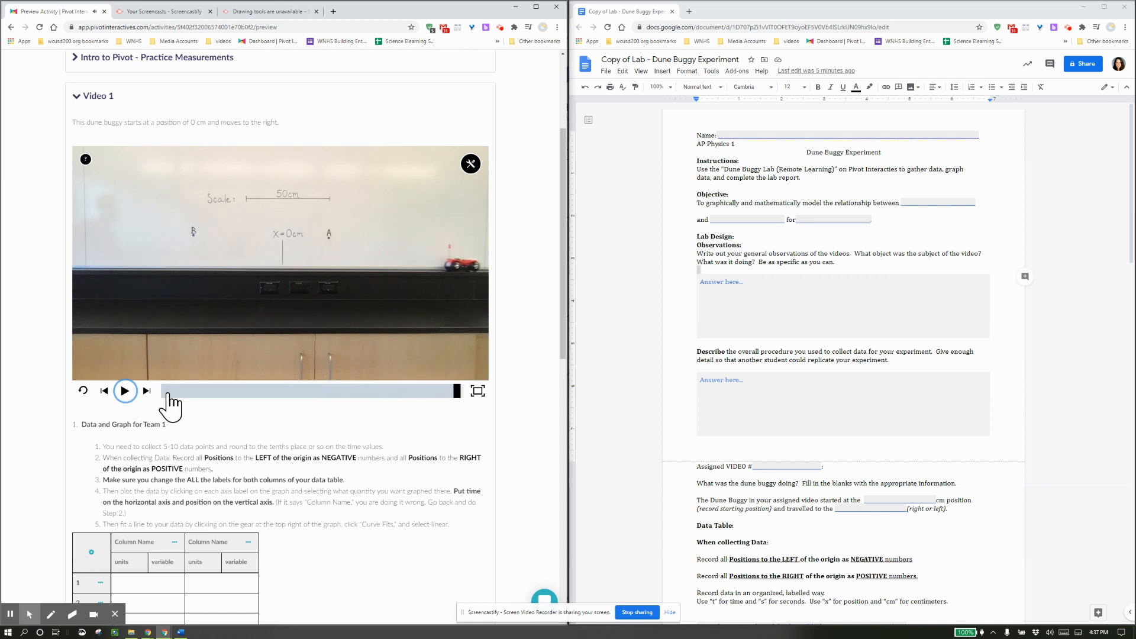
{"action": "left_click_drag", "start_coordinate": [459, 392], "coordinate": [127, 414]}
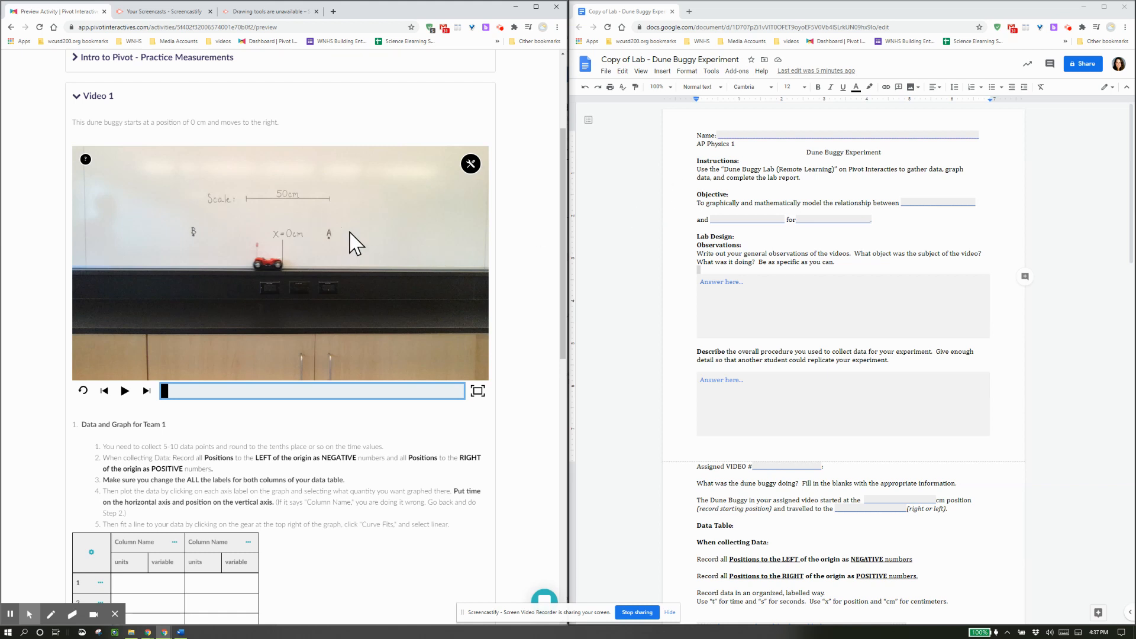
{"action": "left_click", "coordinate": [918, 203]}
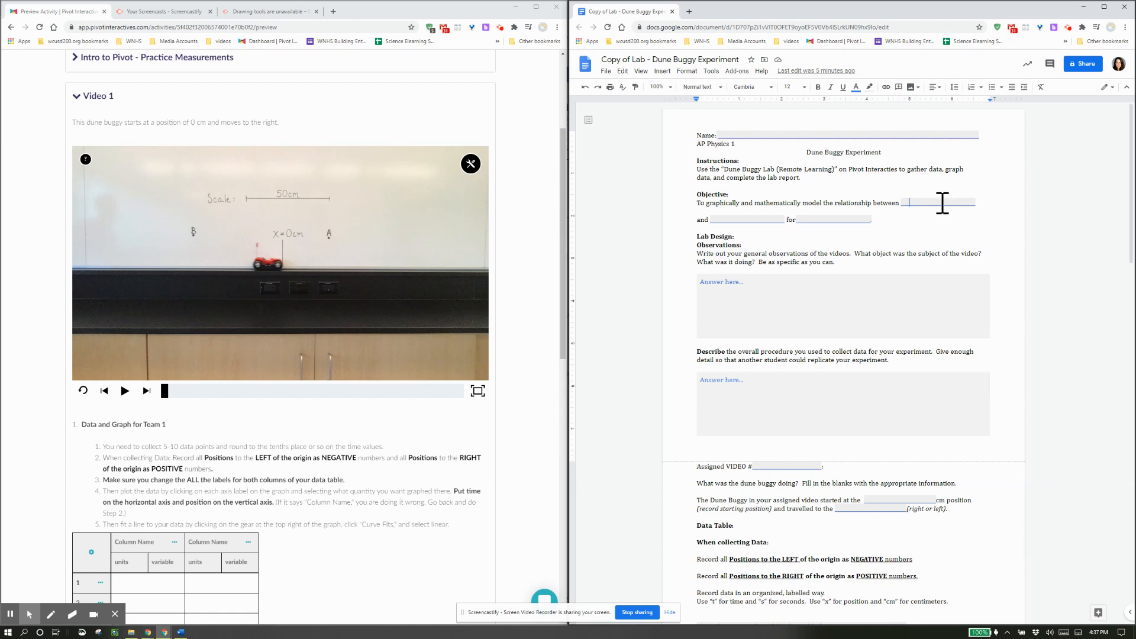
Fill the Objective blanks with 'Position', 'time' and 'a toy dune buggy'.
{"action": "type", "text": "Position"}
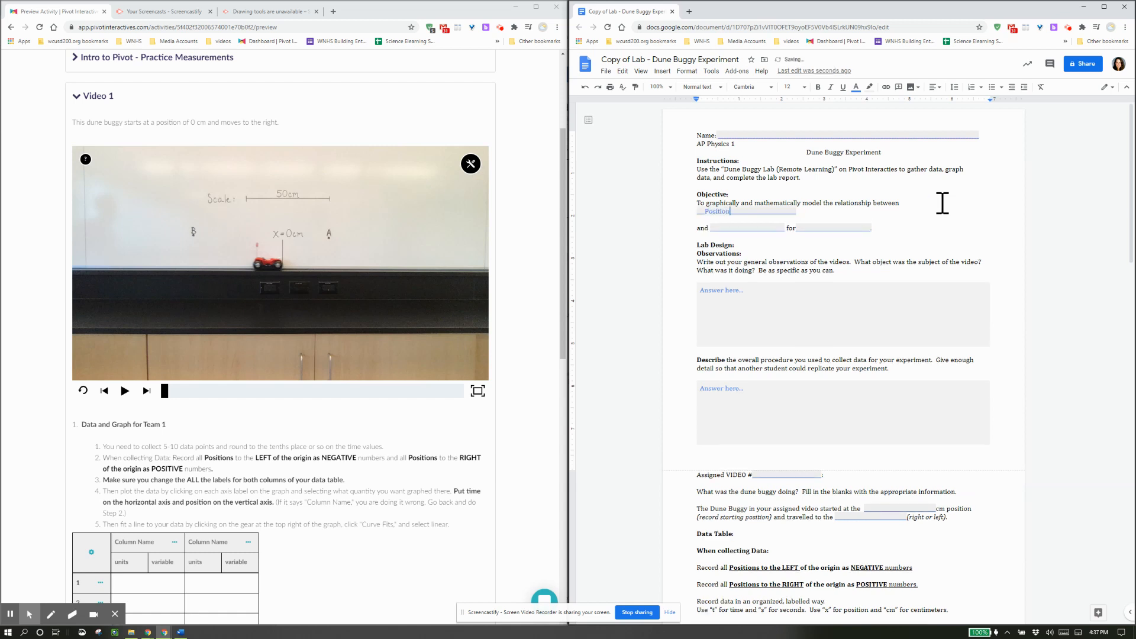
{"action": "key", "text": "Delete"}
{"action": "key", "text": "Delete"}
{"action": "key", "text": "Delete"}
{"action": "key", "text": "Delete"}
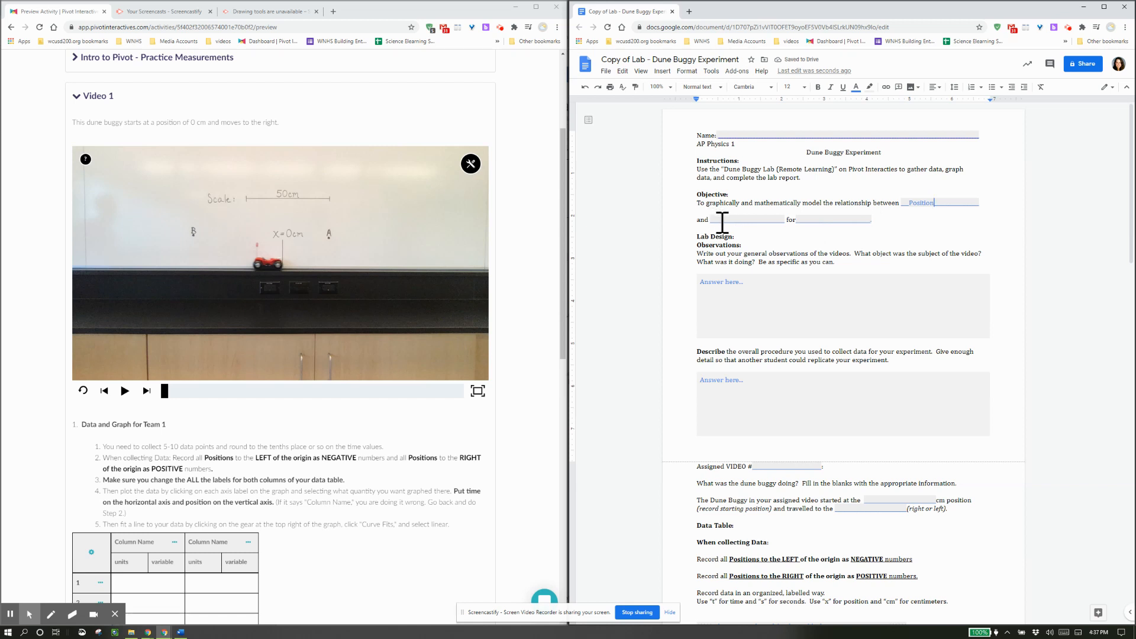
{"action": "left_click_drag", "start_coordinate": [720, 220], "coordinate": [834, 221]}
{"action": "type", "text": "time"}
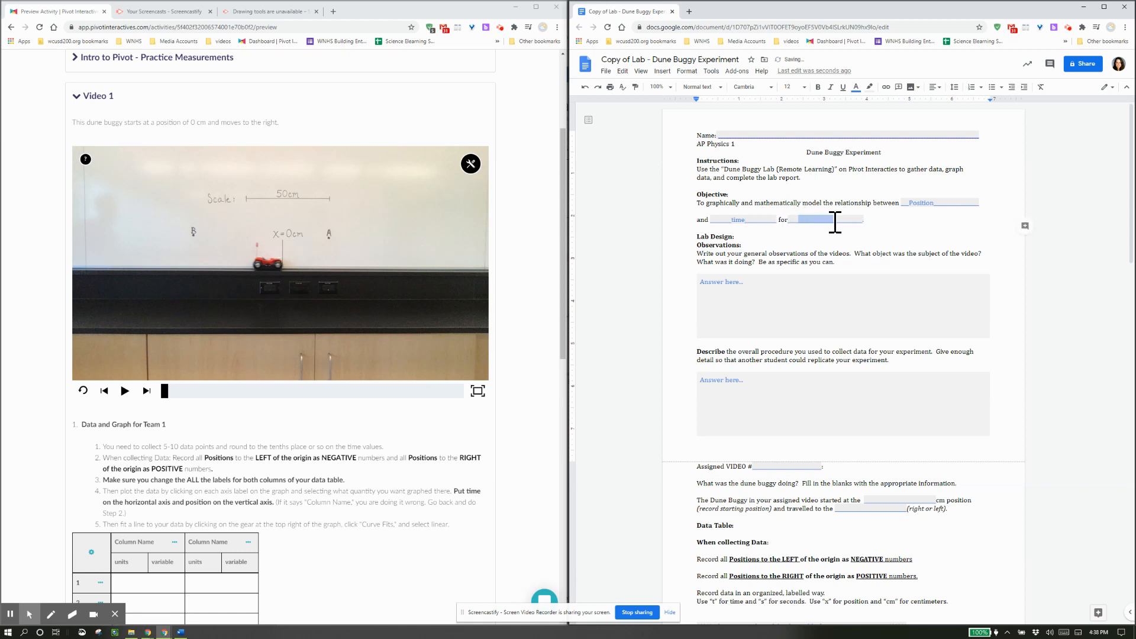
{"action": "type", "text": "a toy dune buggy"}
{"action": "left_click_drag", "start_coordinate": [855, 222], "coordinate": [878, 224]}
Enter the student's name in the Name blank and look over the Lab Design questions.
{"action": "left_click_drag", "start_coordinate": [739, 137], "coordinate": [833, 135]}
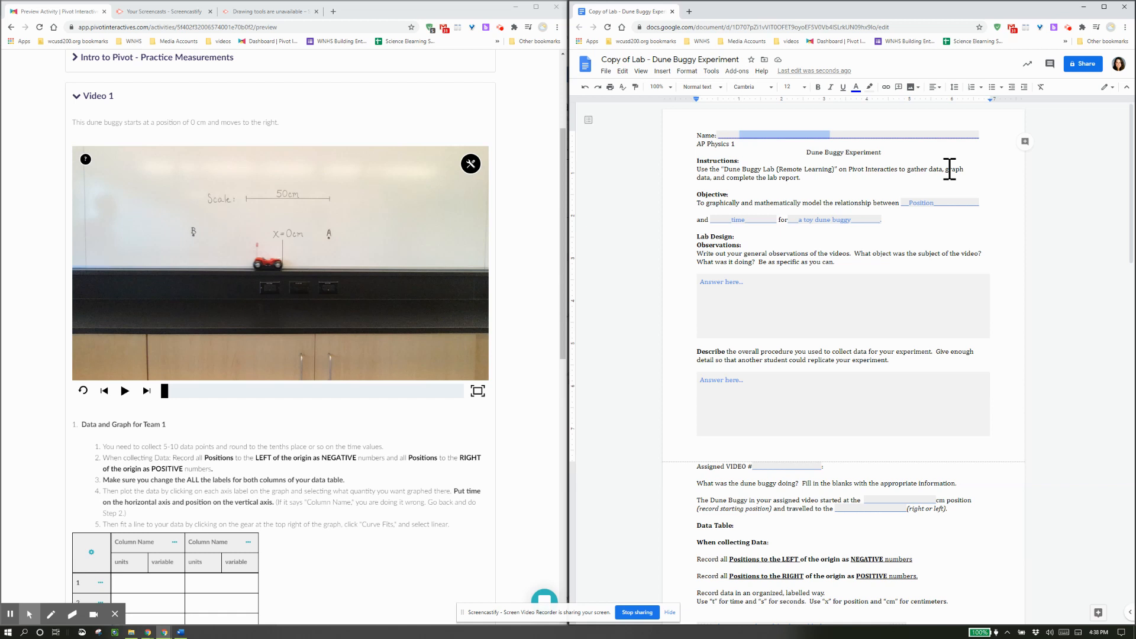
{"action": "type", "text": "Mrs. Carter"}
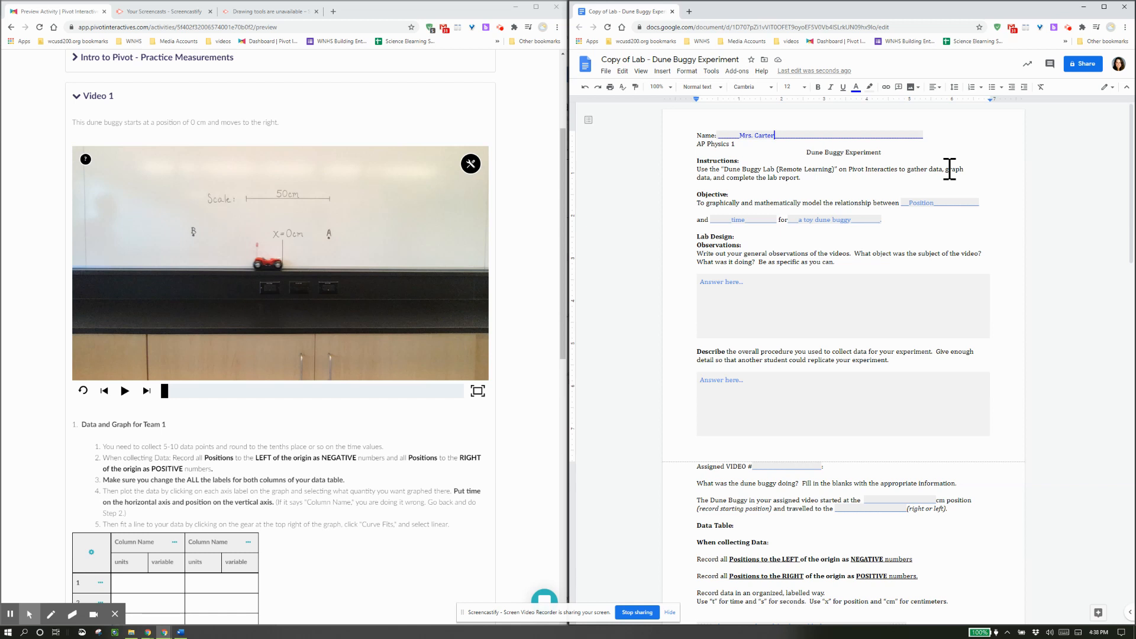
{"action": "key", "text": "BackSpace"}
{"action": "key", "text": "BackSpace"}
{"action": "key", "text": "BackSpace"}
{"action": "type", "text": "Mrs."}
{"action": "left_click_drag", "start_coordinate": [686, 237], "coordinate": [735, 459]}
{"action": "left_click", "coordinate": [729, 452]}
Record assigned video 1, a 0 cm starting position, and 'right' as the travel direction.
{"action": "scroll", "coordinate": [744, 423], "scroll_direction": "down", "scroll_amount": 2}
{"action": "scroll", "coordinate": [747, 409], "scroll_direction": "down", "scroll_amount": 3}
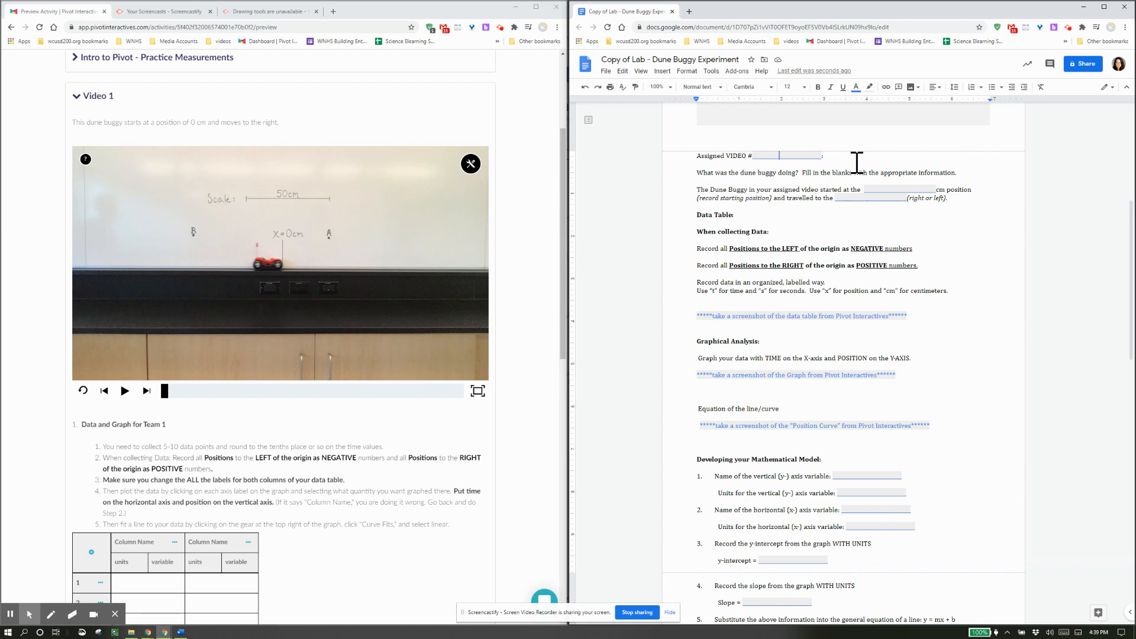
{"action": "type", "text": "1"}
{"action": "left_click", "coordinate": [886, 189]}
{"action": "type", "text": "0"}
{"action": "type", "text": "right"}
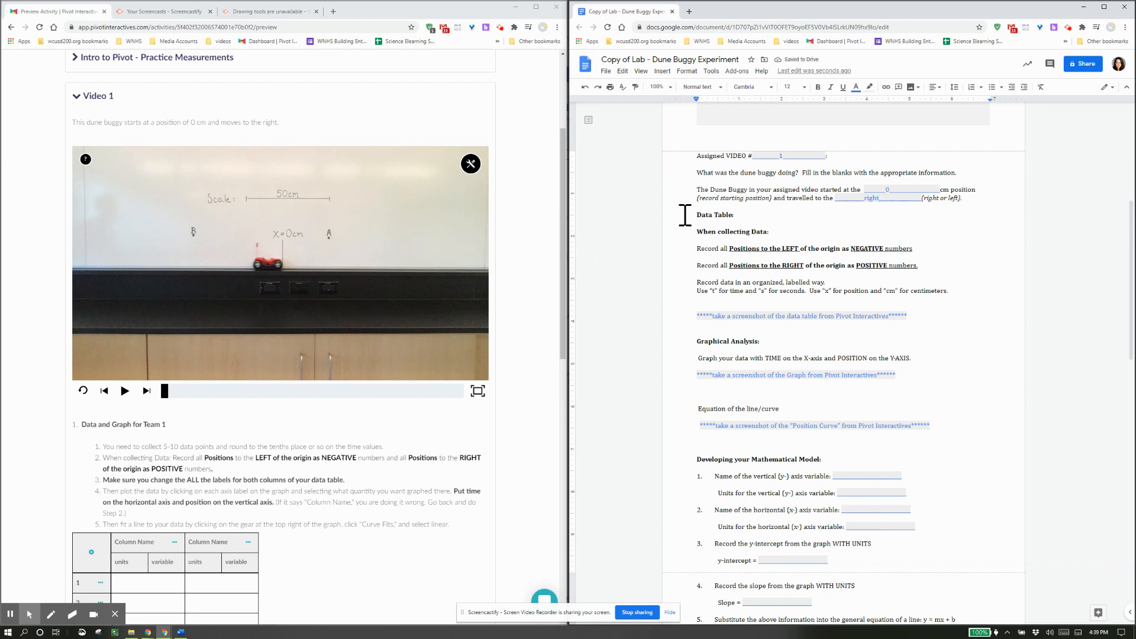
Highlight and read through the Data Table instructions.
{"action": "left_click_drag", "start_coordinate": [686, 214], "coordinate": [959, 306]}
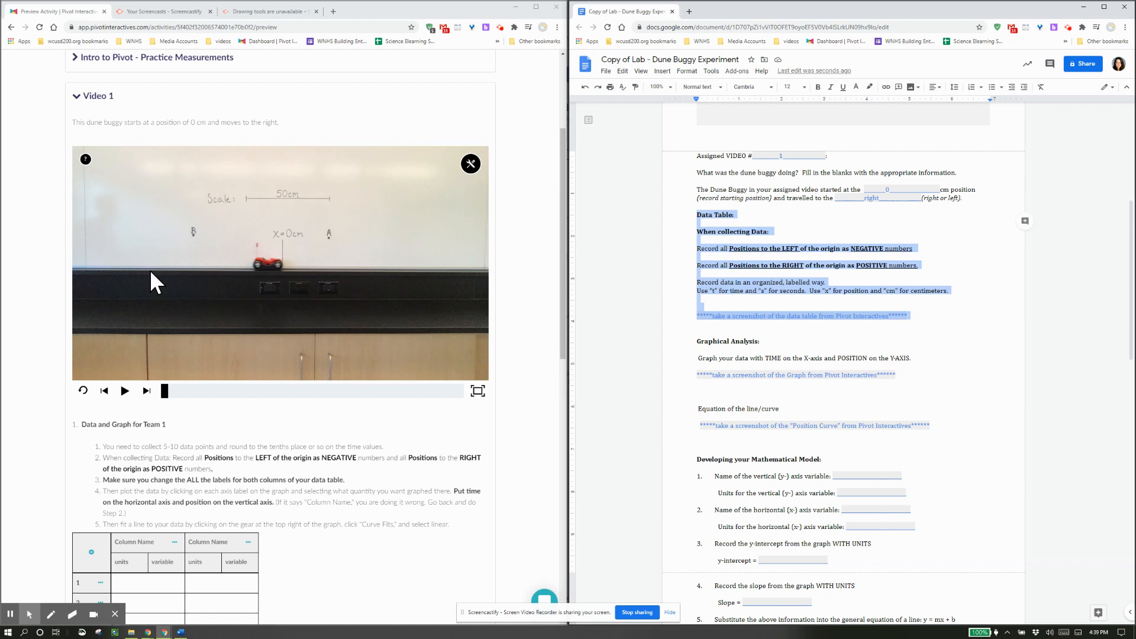
{"action": "left_click", "coordinate": [713, 281]}
{"action": "left_click_drag", "start_coordinate": [689, 285], "coordinate": [974, 294]}
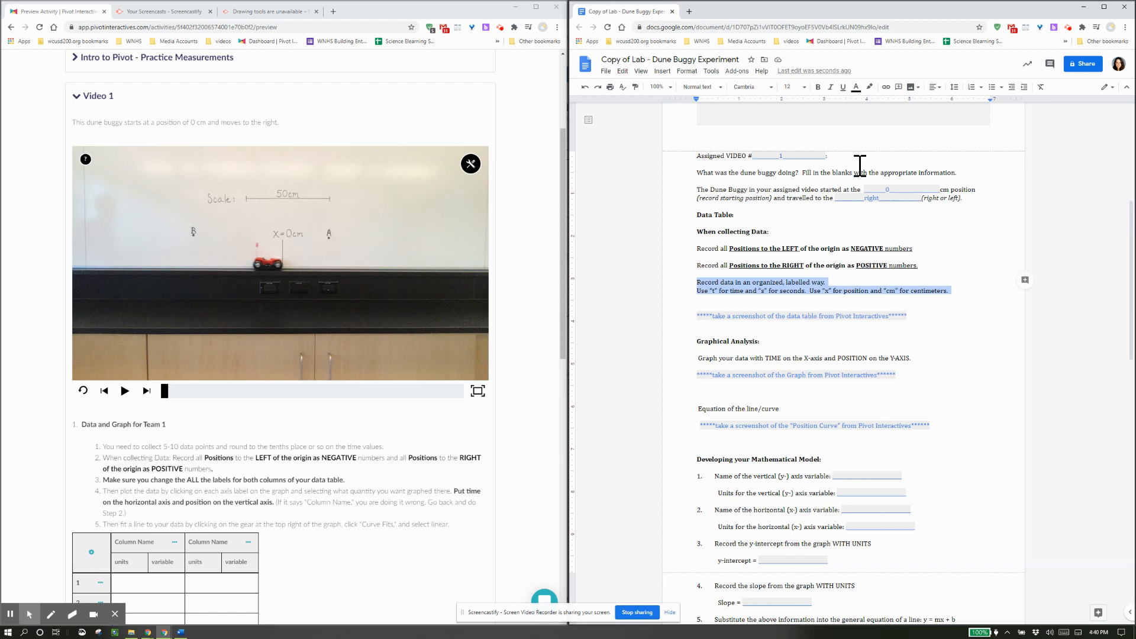
{"action": "scroll", "coordinate": [318, 364], "scroll_direction": "down", "scroll_amount": 1}
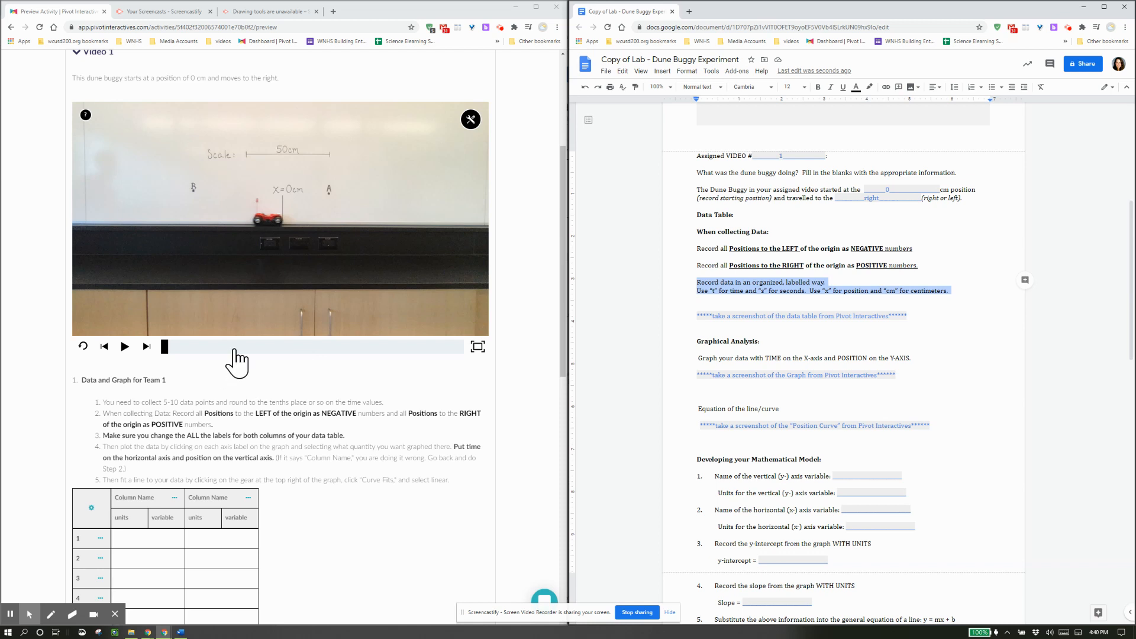
Add a time and frame readout to the video and place it at the lower right.
{"action": "left_click", "coordinate": [471, 122]}
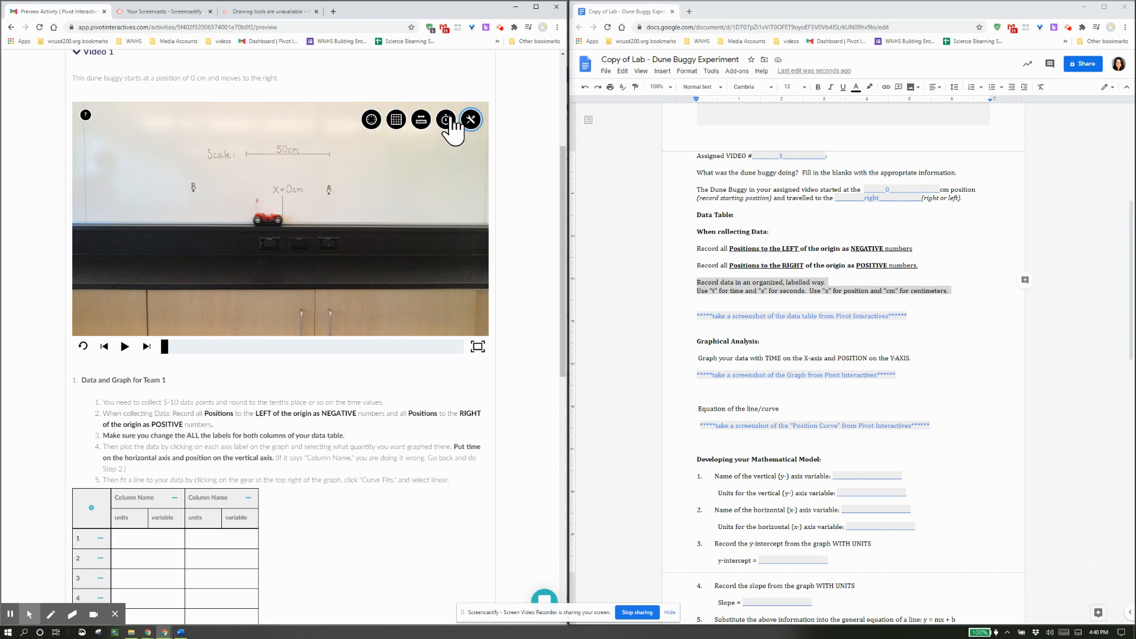
{"action": "left_click", "coordinate": [448, 122]}
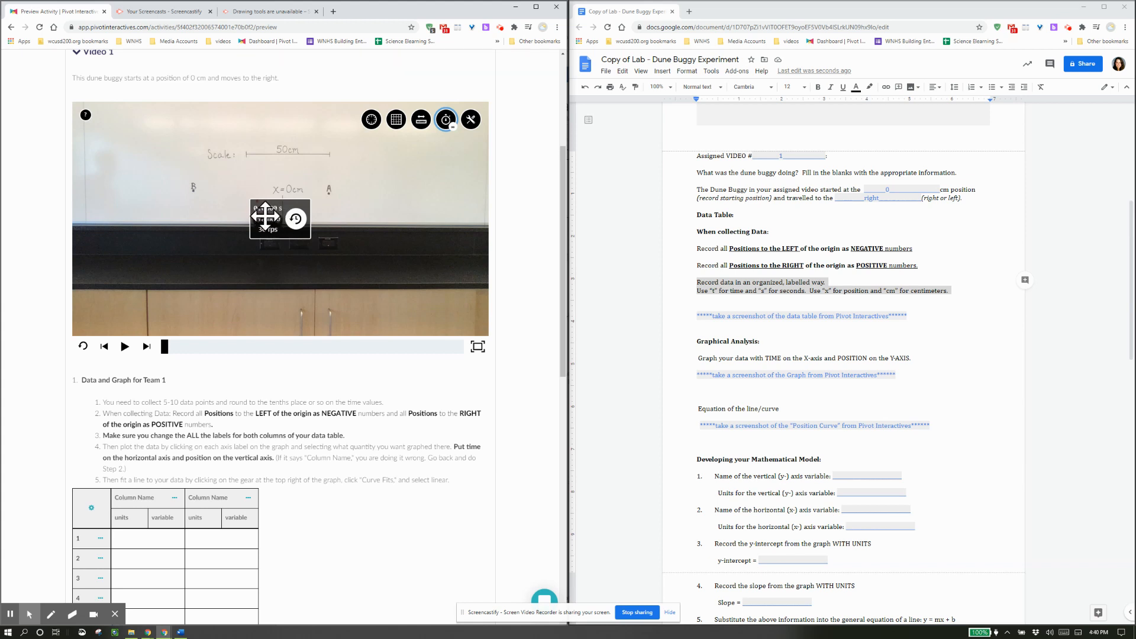
{"action": "left_click_drag", "start_coordinate": [272, 225], "coordinate": [432, 285]}
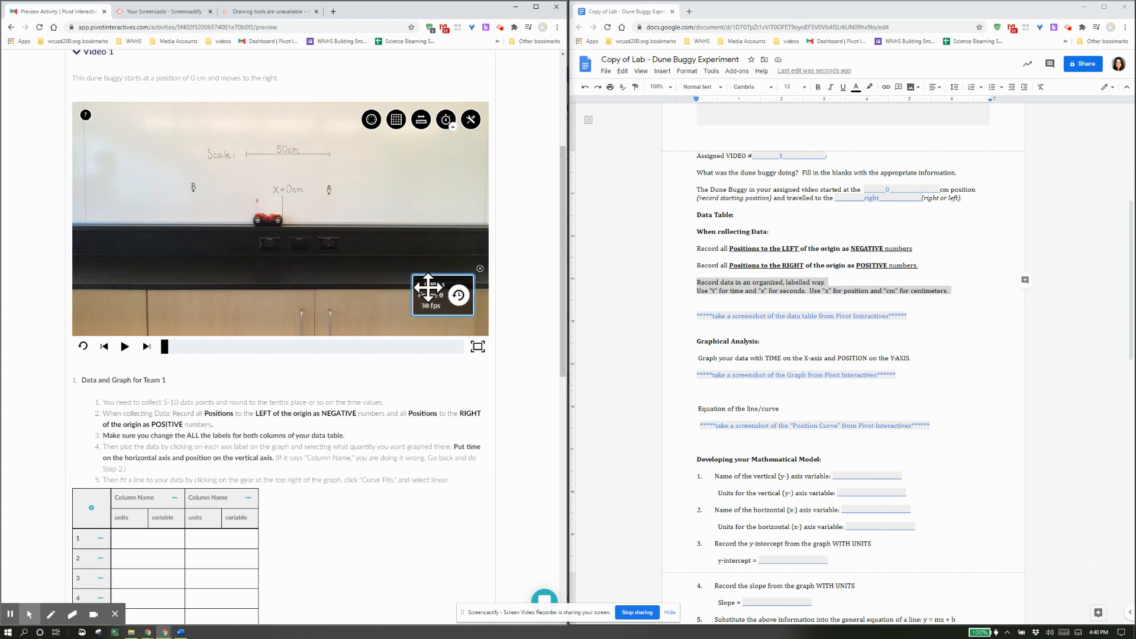
Add a measuring ruler and align its 0 cm end with the X=0cm start mark.
{"action": "left_click", "coordinate": [421, 121]}
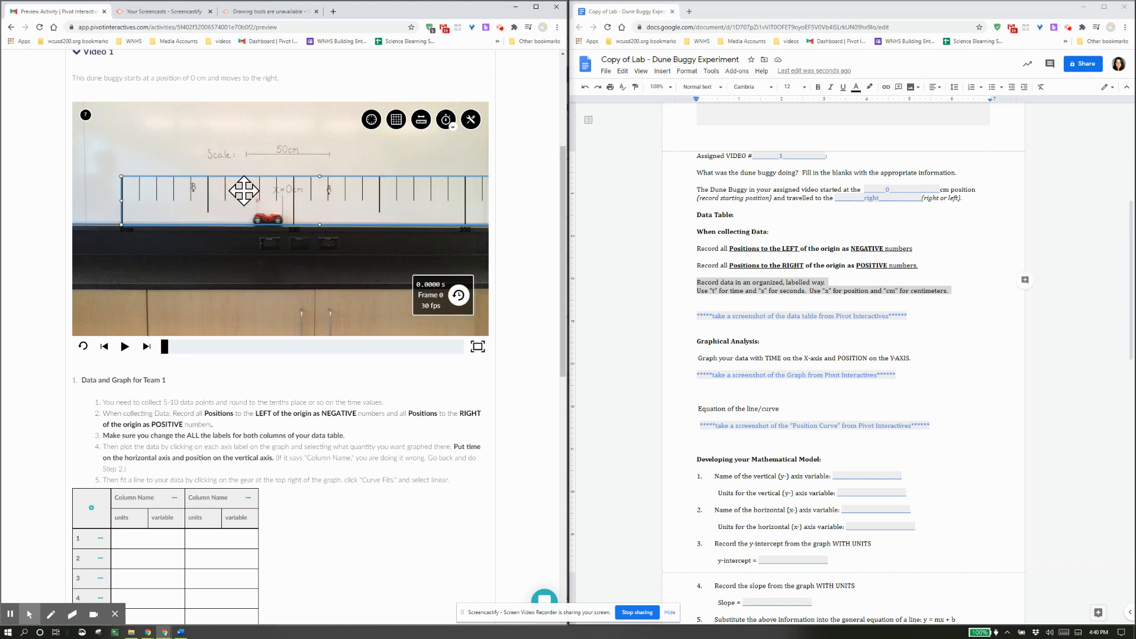
{"action": "left_click_drag", "start_coordinate": [244, 191], "coordinate": [272, 161]}
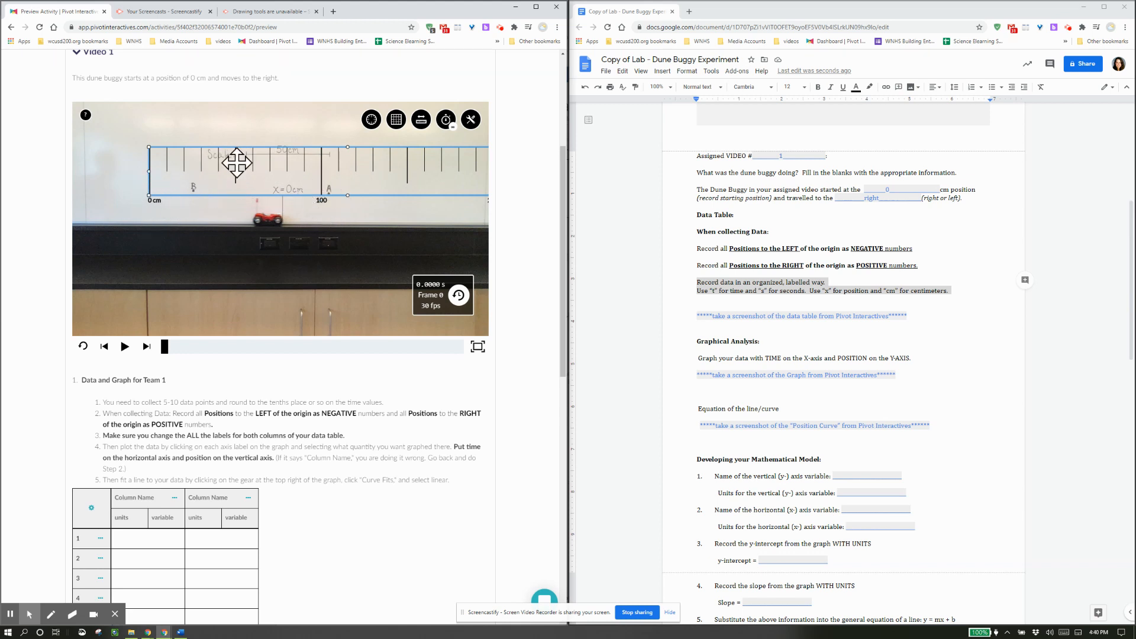
{"action": "left_click_drag", "start_coordinate": [195, 164], "coordinate": [328, 173]}
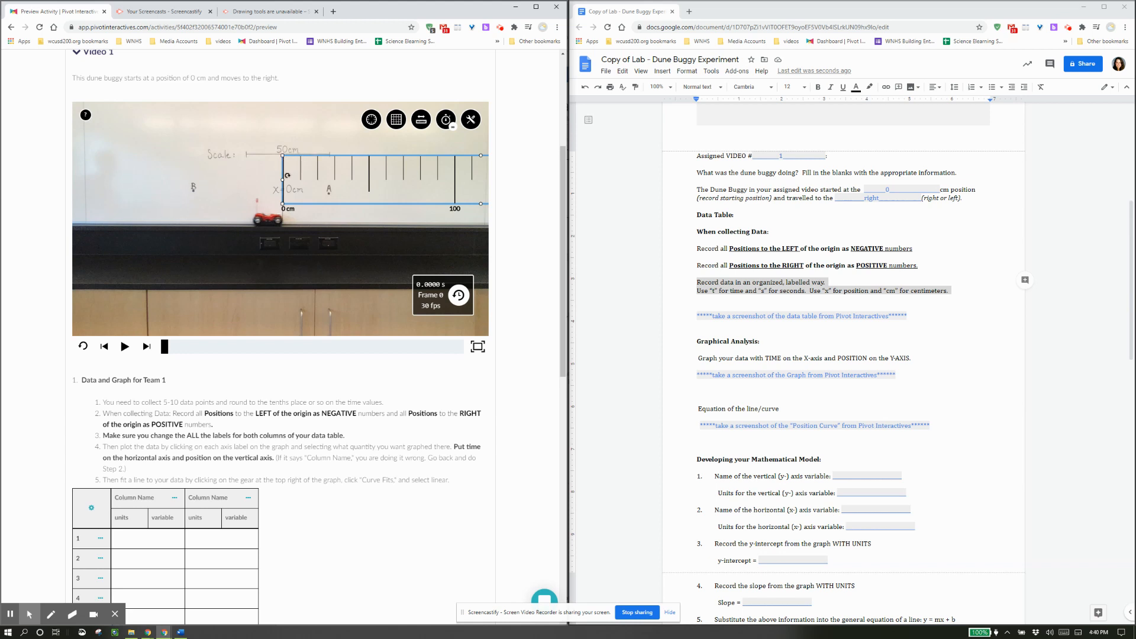
{"action": "left_click_drag", "start_coordinate": [285, 174], "coordinate": [510, 178]}
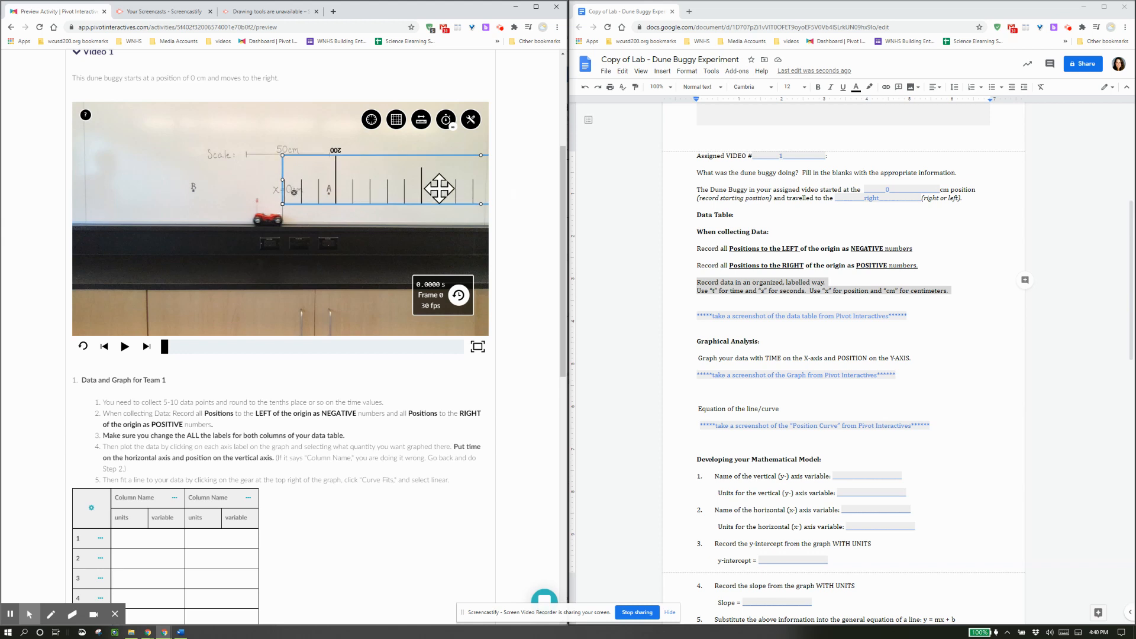
{"action": "left_click_drag", "start_coordinate": [439, 189], "coordinate": [48, 215]}
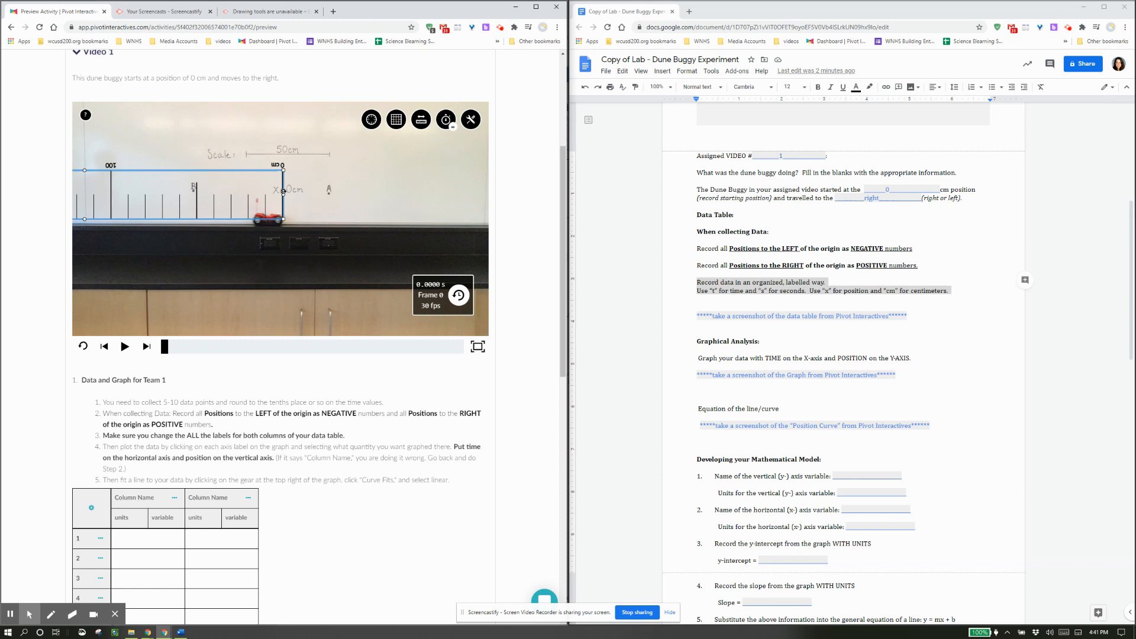
{"action": "left_click_drag", "start_coordinate": [284, 191], "coordinate": [17, 196]}
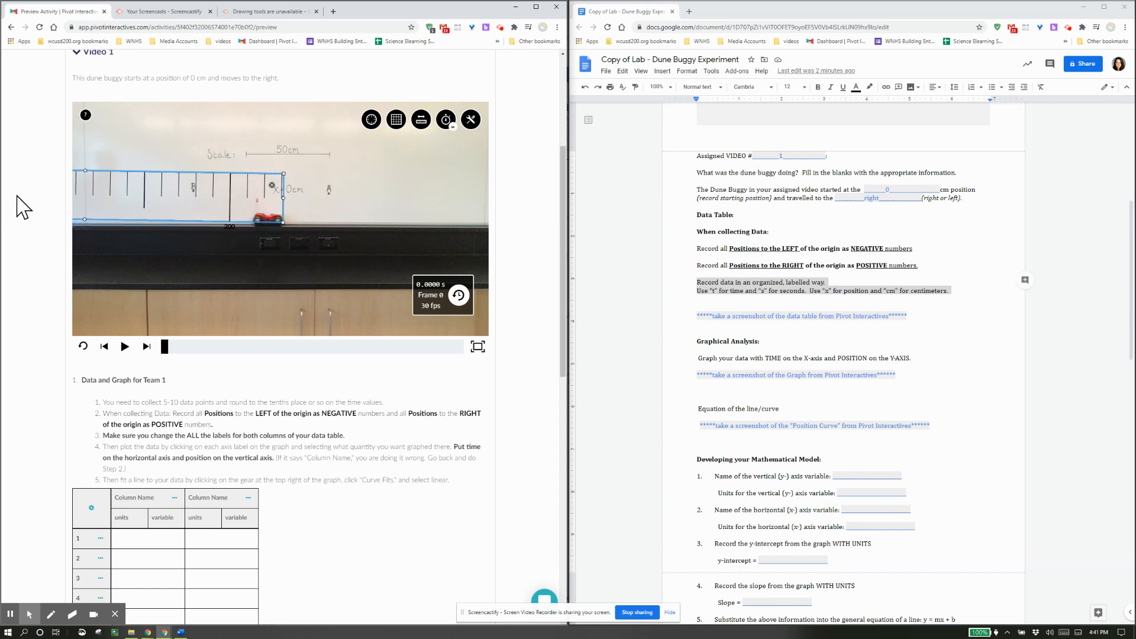
{"action": "left_click_drag", "start_coordinate": [145, 195], "coordinate": [470, 171]}
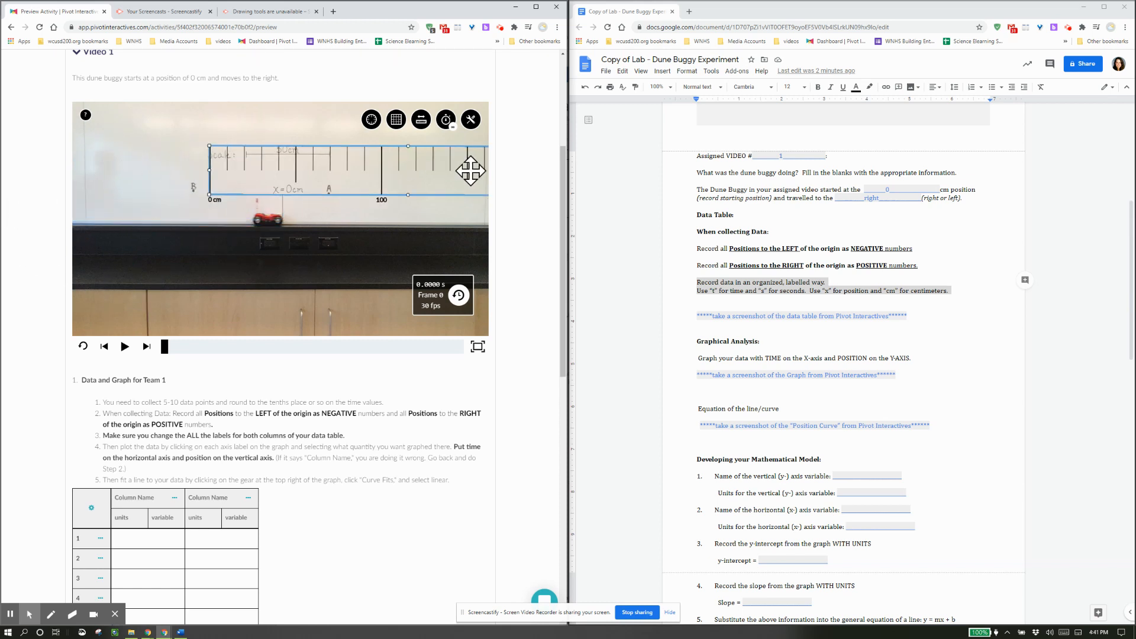
{"action": "left_click_drag", "start_coordinate": [319, 170], "coordinate": [393, 177]}
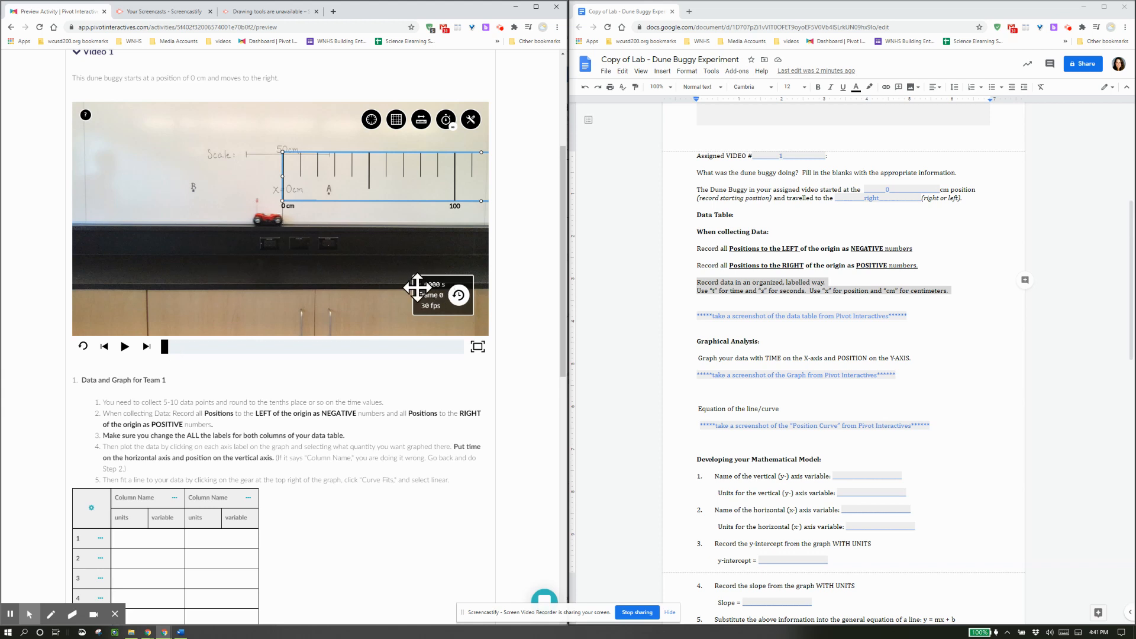
Name the data table columns Time (units s, variable t) and Position (units cm, variable x).
{"action": "scroll", "coordinate": [231, 508], "scroll_direction": "down", "scroll_amount": 1}
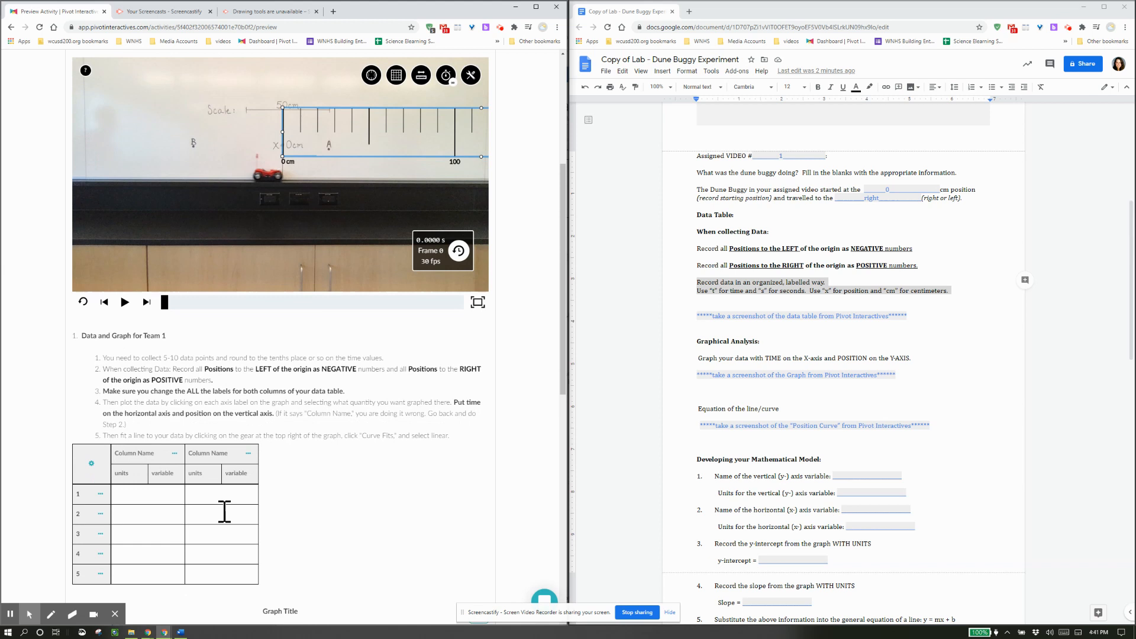
{"action": "left_click", "coordinate": [153, 501]}
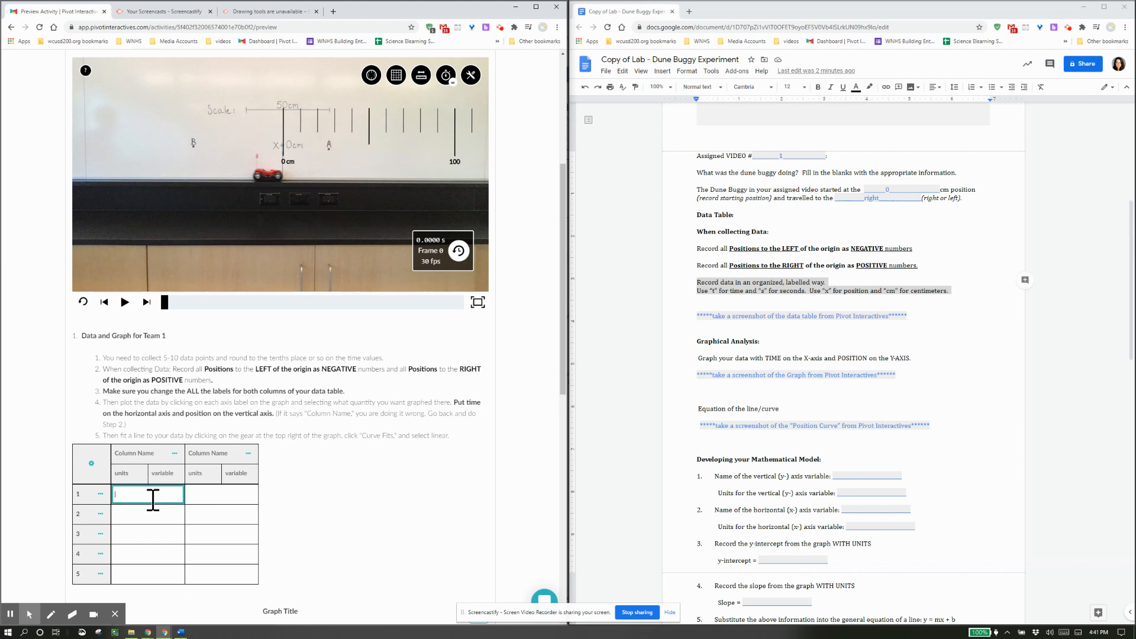
{"action": "left_click", "coordinate": [146, 456]}
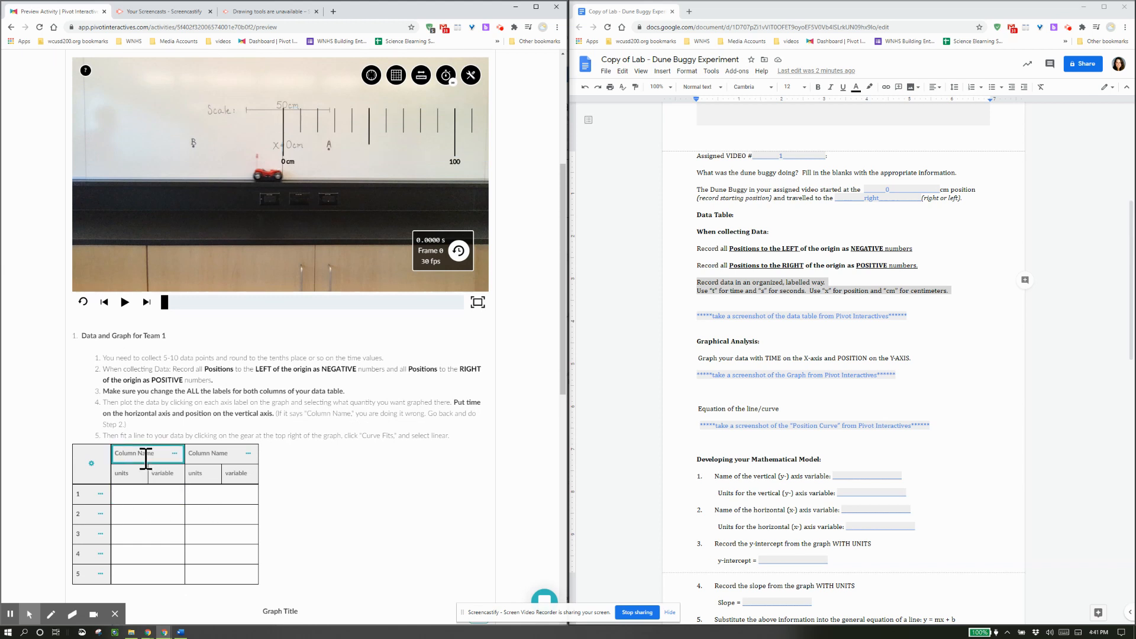
{"action": "type", "text": "Time"}
{"action": "key", "text": "Tab"}
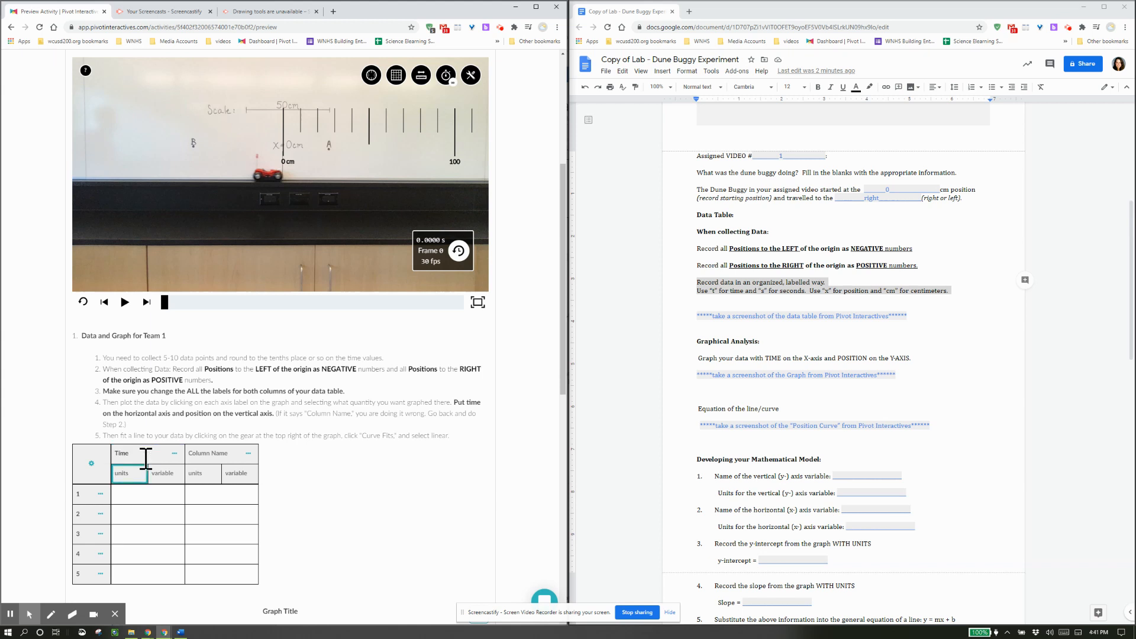
{"action": "key", "text": "Tab"}
{"action": "key", "text": "Tab"}
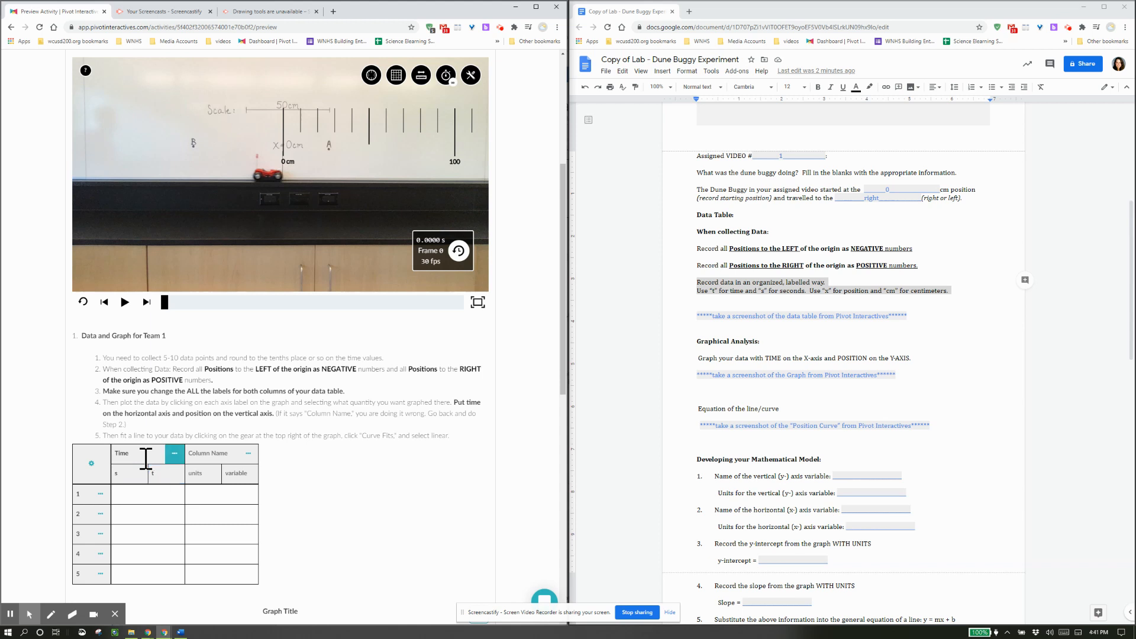
{"action": "key", "text": "Tab"}
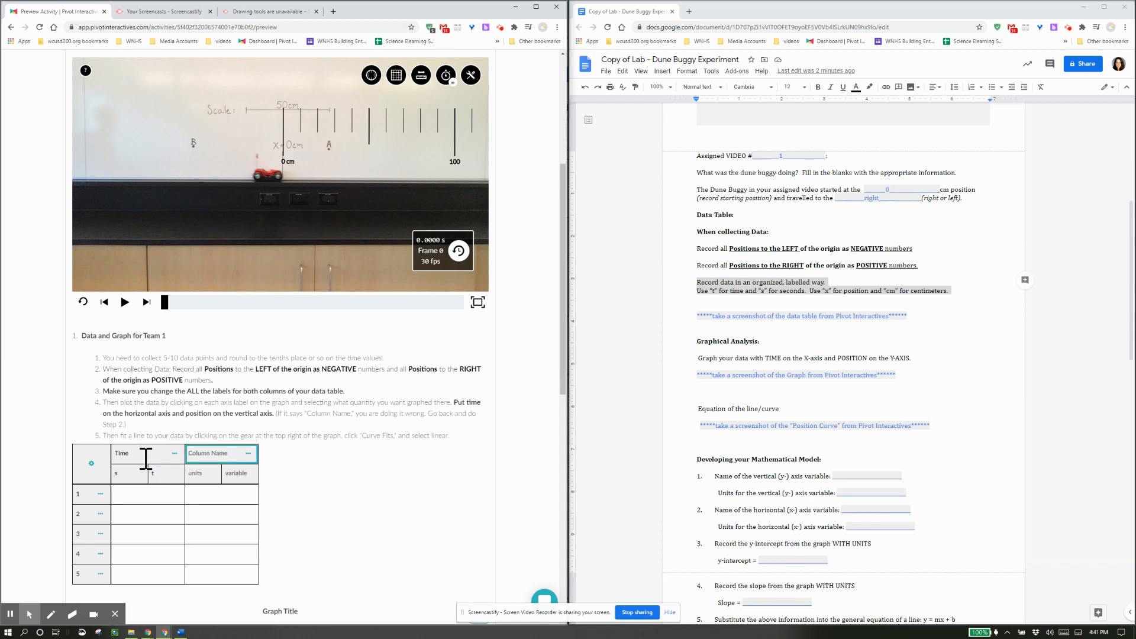
{"action": "type", "text": "Position"}
{"action": "key", "text": "Tab"}
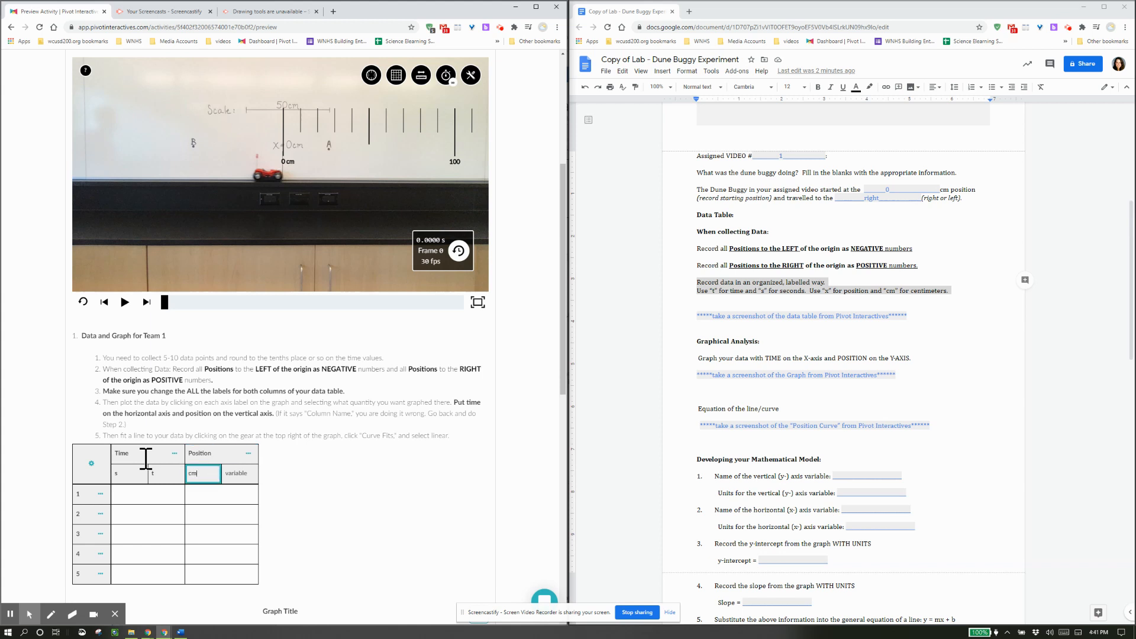
{"action": "key", "text": "Tab"}
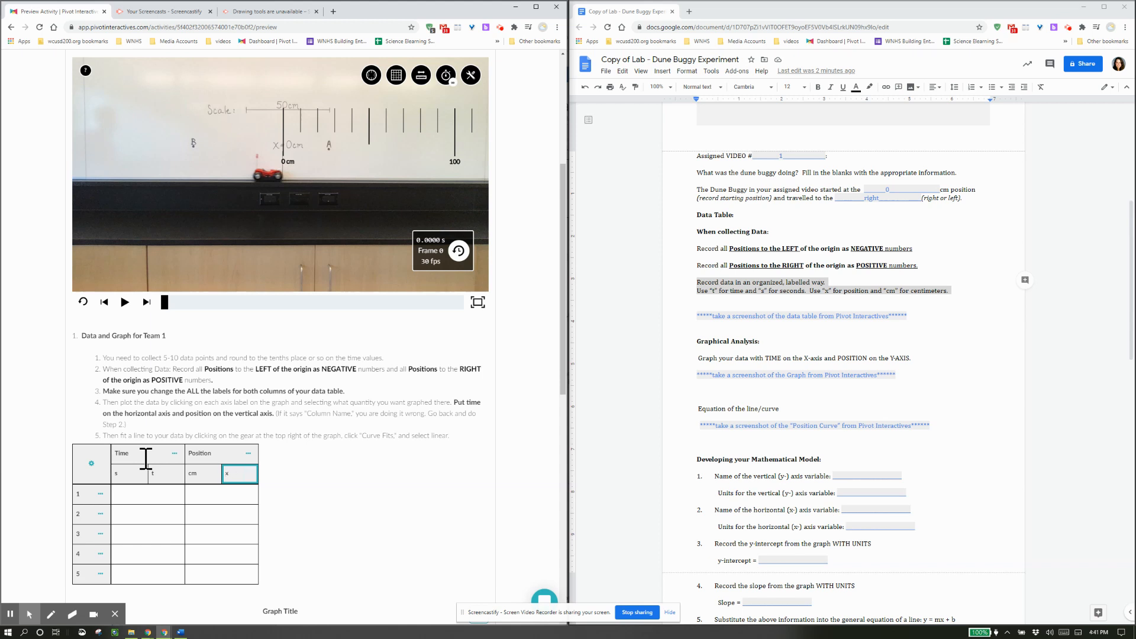
{"action": "left_click", "coordinate": [154, 495]}
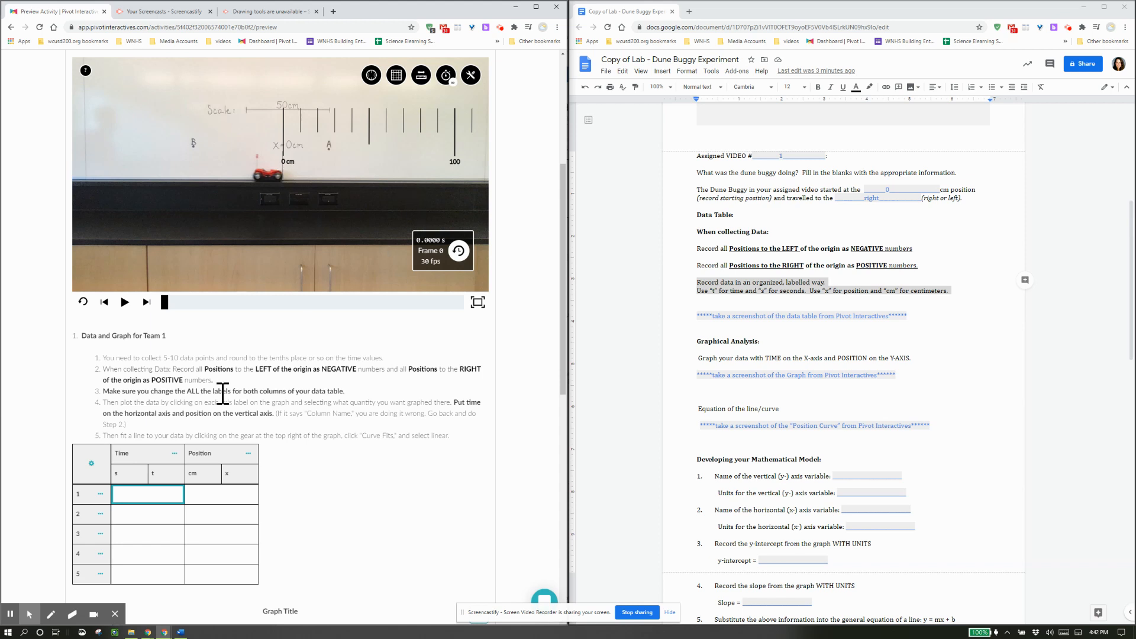
Enter row 1 of the data table as 0 s and 0 cm.
{"action": "type", "text": "0"}
{"action": "key", "text": "Tab"}
{"action": "type", "text": "0"}
{"action": "key", "text": "Tab"}
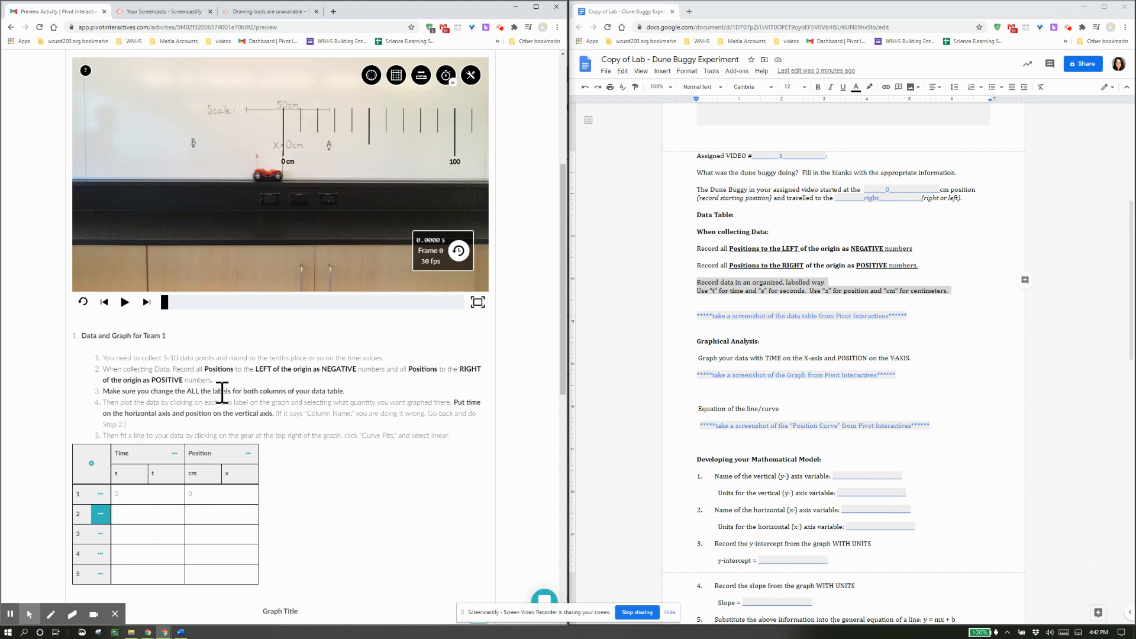
{"action": "key", "text": "Tab"}
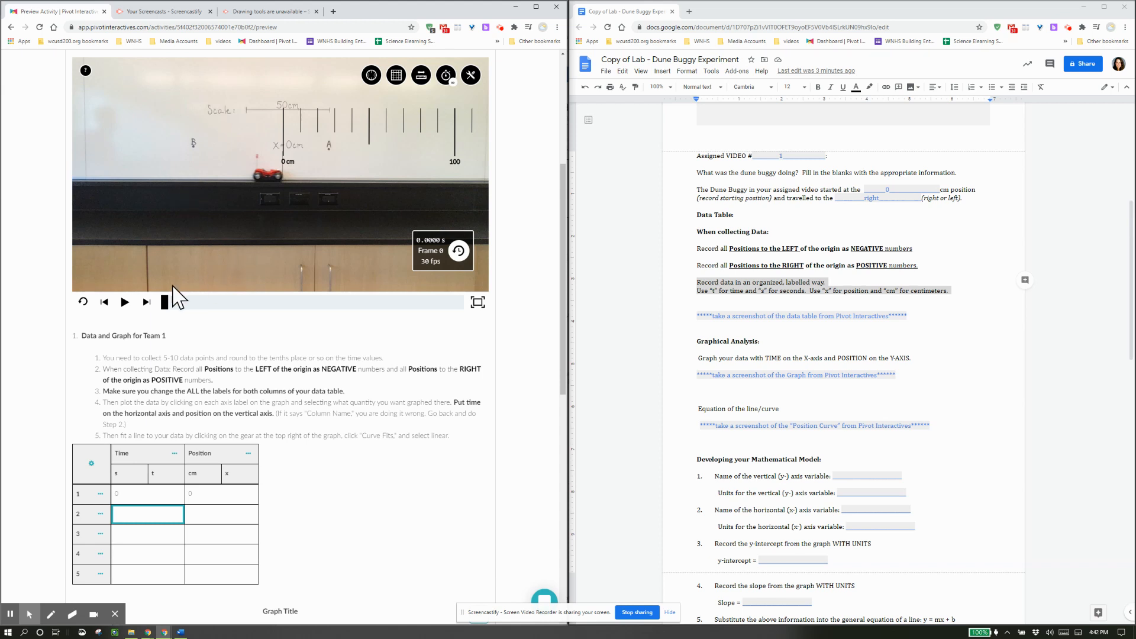
Step the video to frame 16 and record row 2 as 0.5333 s, 20 cm.
{"action": "left_click", "coordinate": [125, 302]}
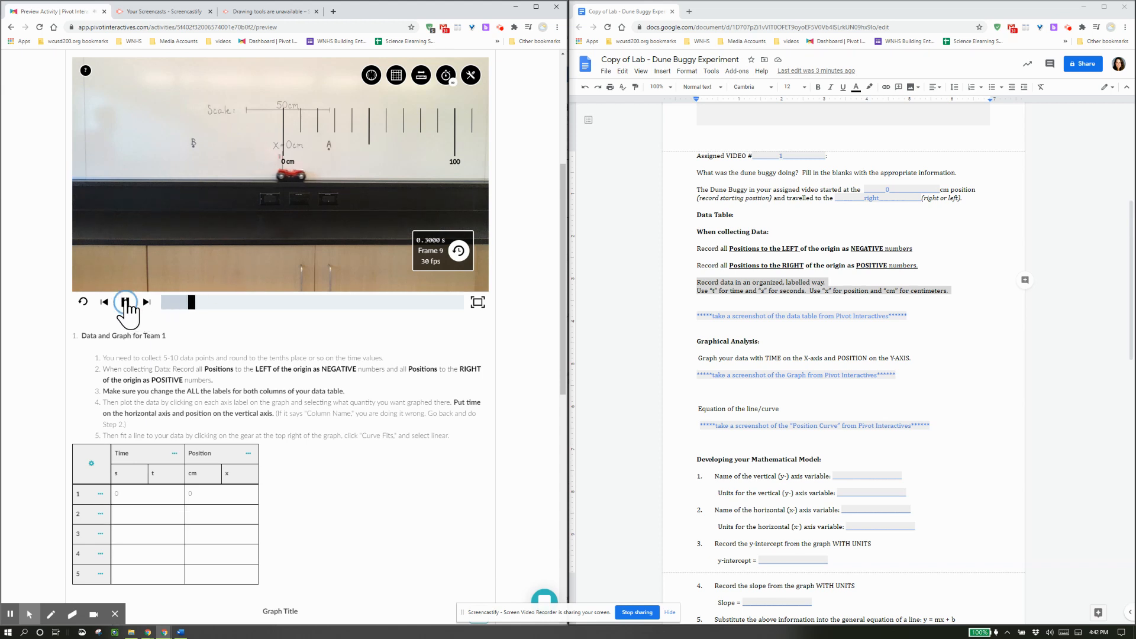
{"action": "left_click", "coordinate": [125, 301]}
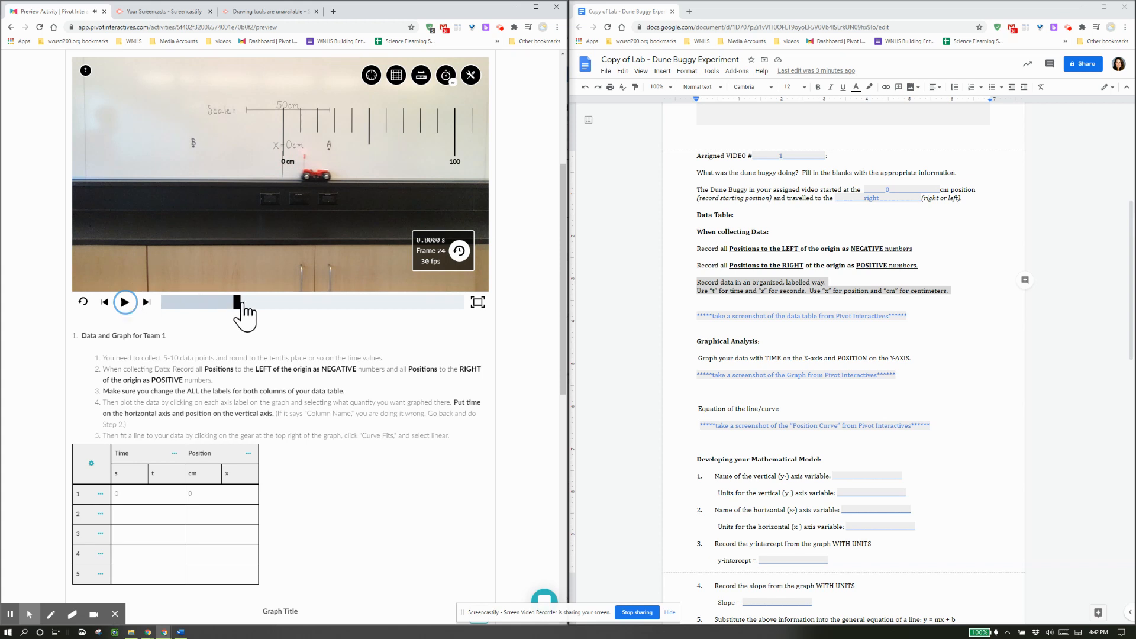
{"action": "mouse_move", "coordinate": [240, 303]}
{"action": "left_mouse_down"}
{"action": "mouse_move", "coordinate": [394, 305]}
{"action": "mouse_move", "coordinate": [196, 306]}
{"action": "mouse_move", "coordinate": [388, 306]}
{"action": "mouse_move", "coordinate": [273, 307]}
{"action": "left_mouse_up"}
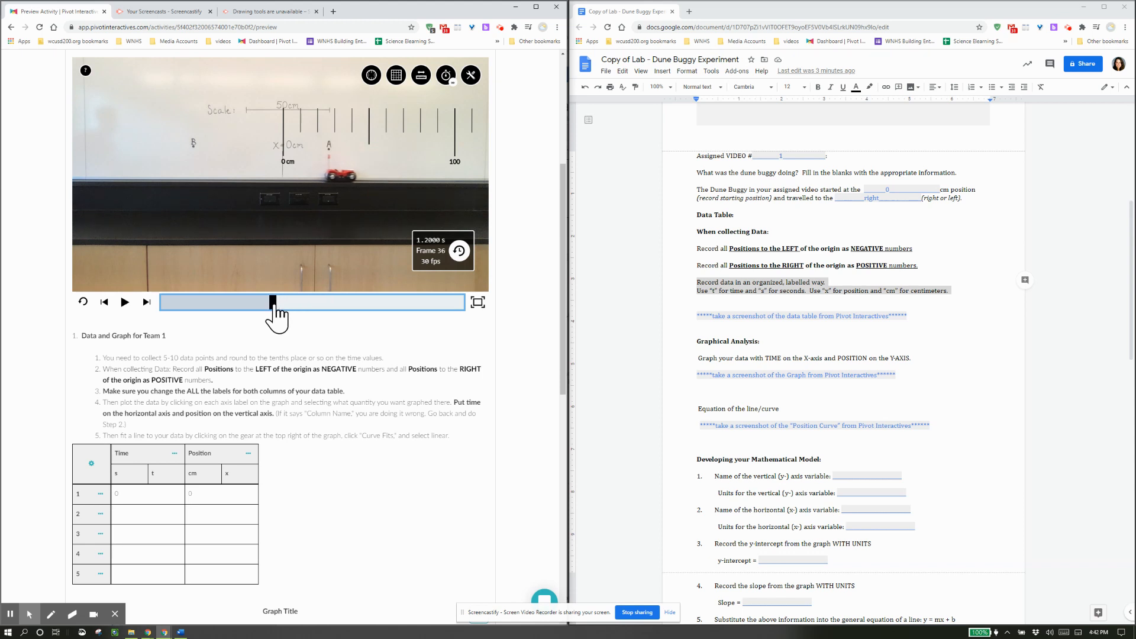
{"action": "left_click", "coordinate": [434, 148]}
{"action": "left_click_drag", "start_coordinate": [431, 163], "coordinate": [430, 165]}
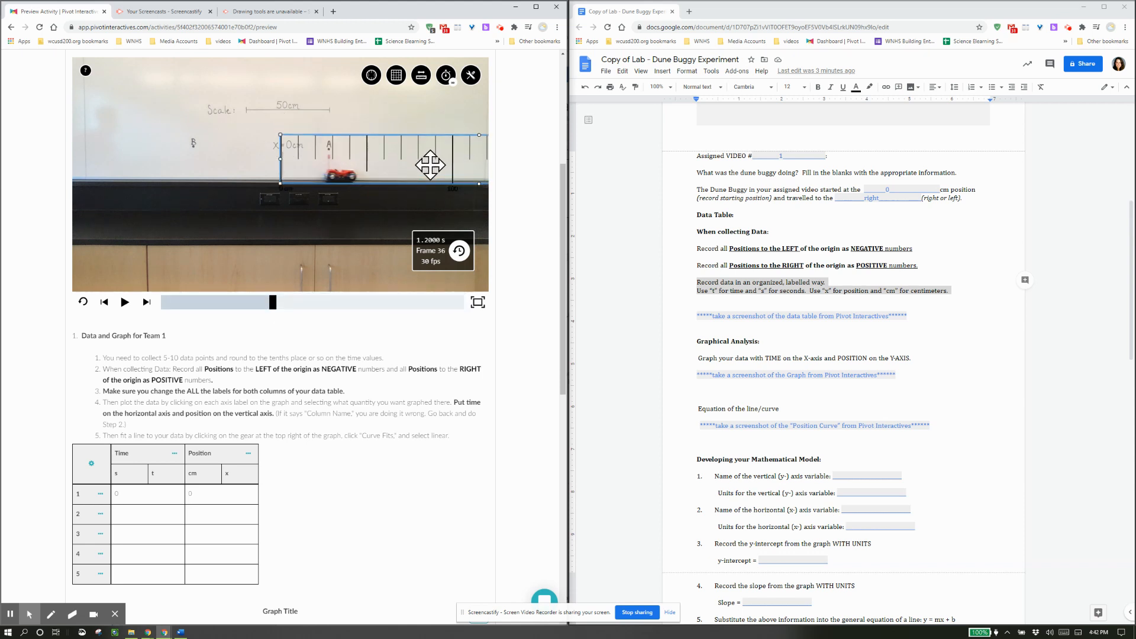
{"action": "left_click_drag", "start_coordinate": [273, 303], "coordinate": [215, 303]}
{"action": "mouse_move", "coordinate": [359, 169]}
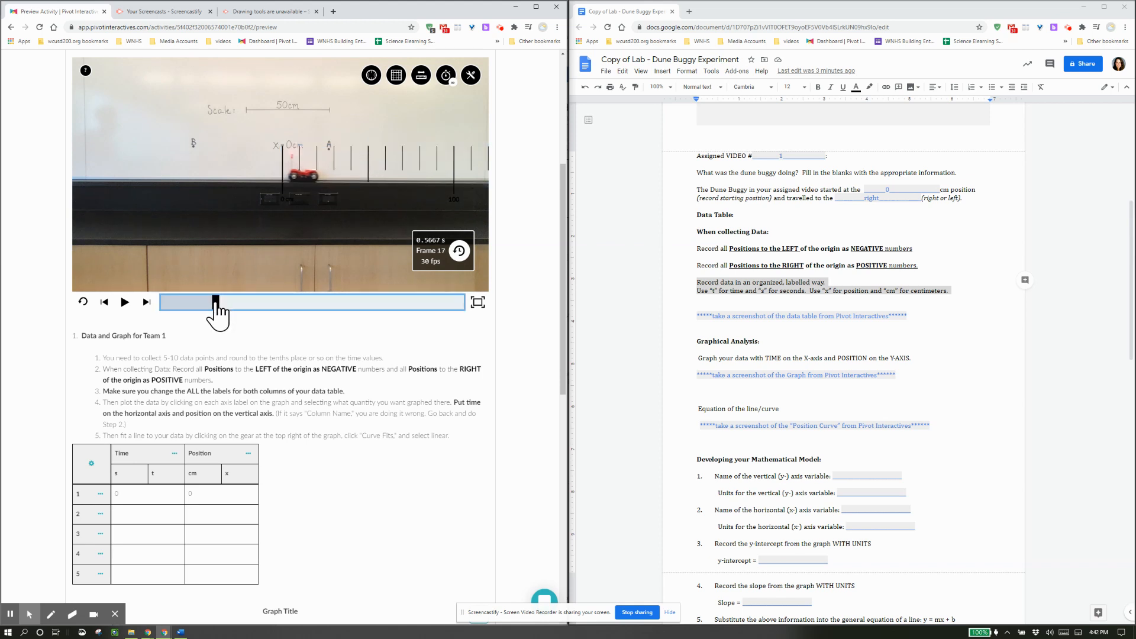
{"action": "left_click_drag", "start_coordinate": [216, 303], "coordinate": [212, 303]}
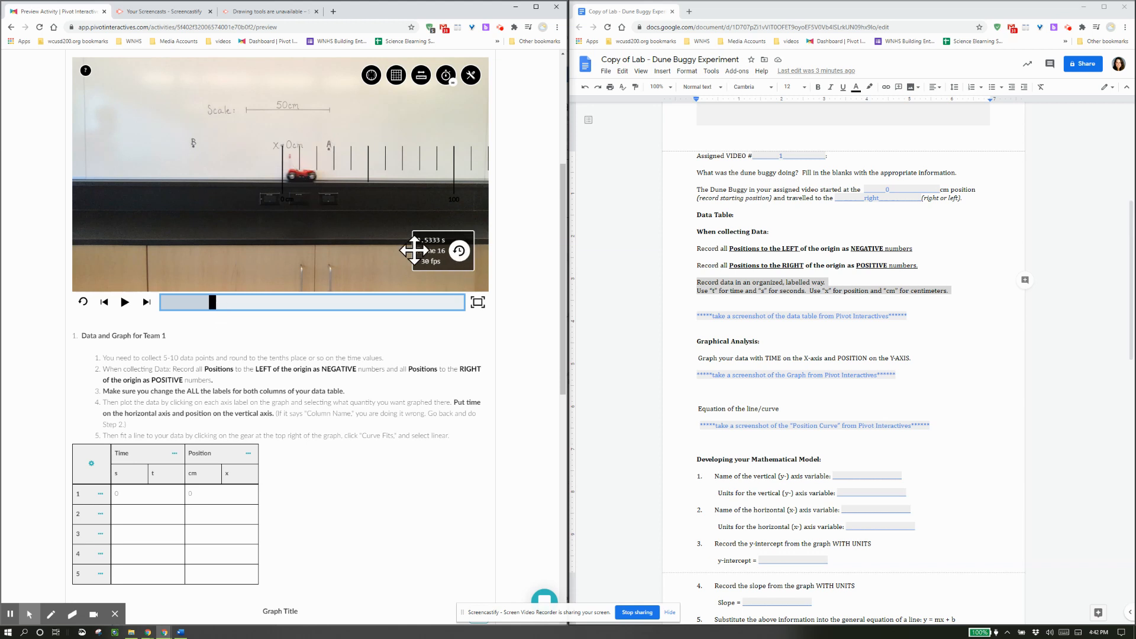
{"action": "left_click", "coordinate": [145, 515]}
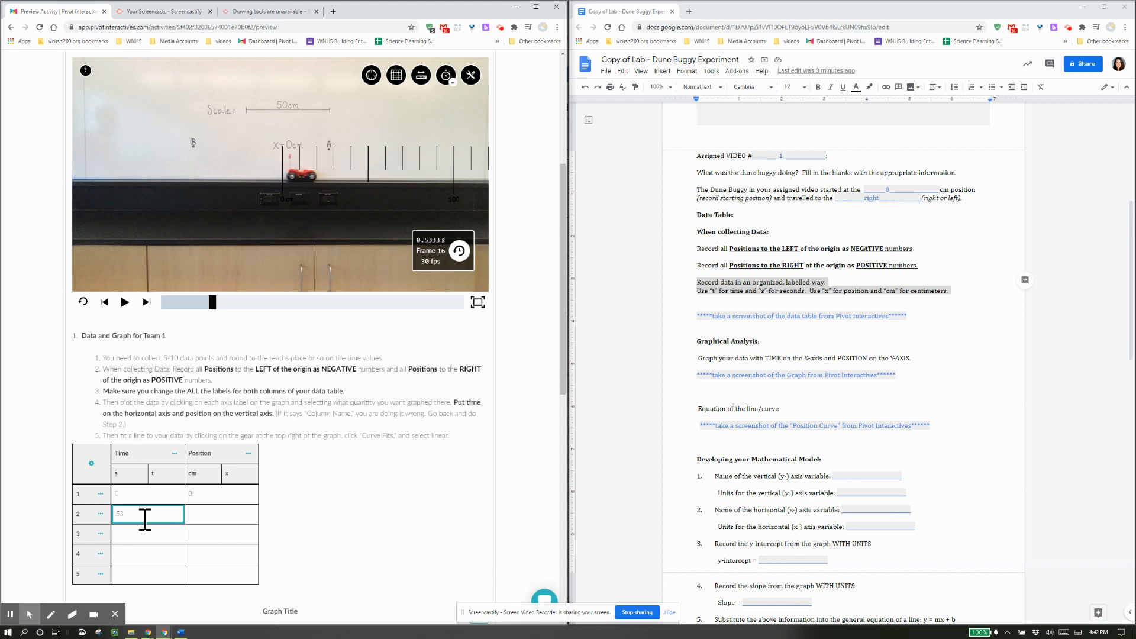
{"action": "type", "text": ".5333"}
{"action": "key", "text": "Tab"}
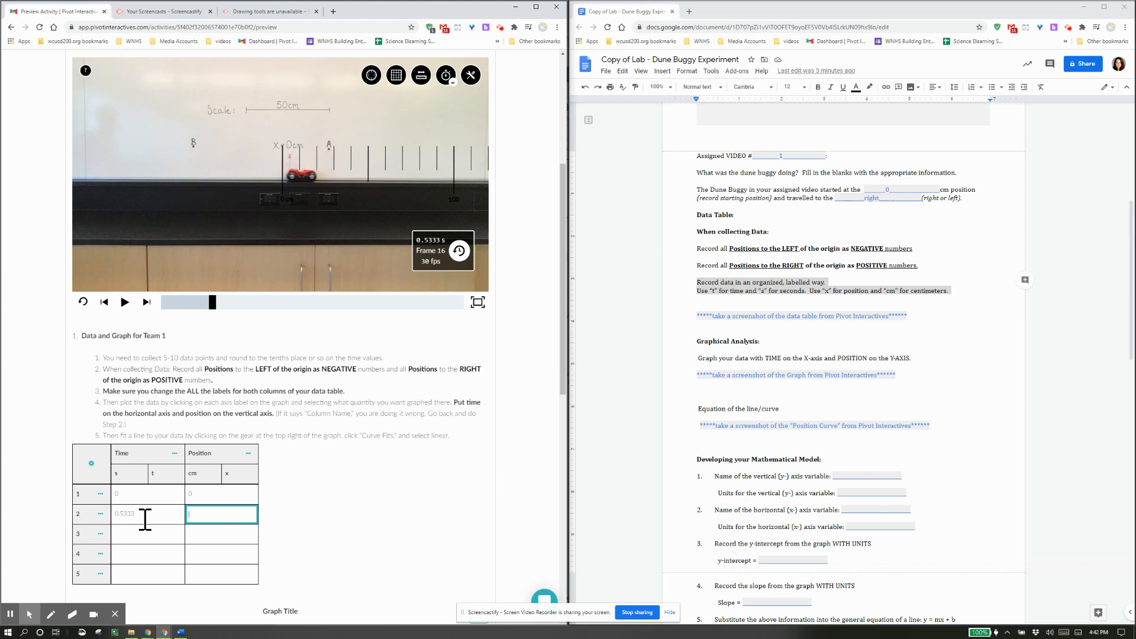
{"action": "key", "text": "Tab"}
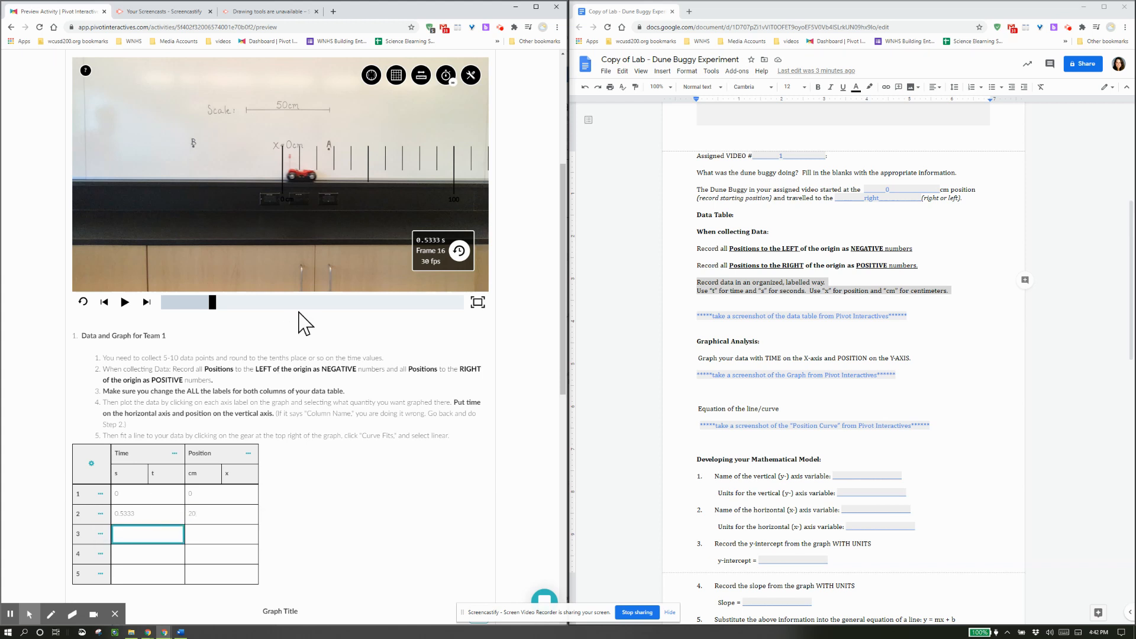
Advance the video and record row 3 as 1.1333 s, 40 cm.
{"action": "left_click_drag", "start_coordinate": [210, 304], "coordinate": [267, 319]}
{"action": "right_click", "coordinate": [267, 320]}
{"action": "left_click", "coordinate": [238, 332]}
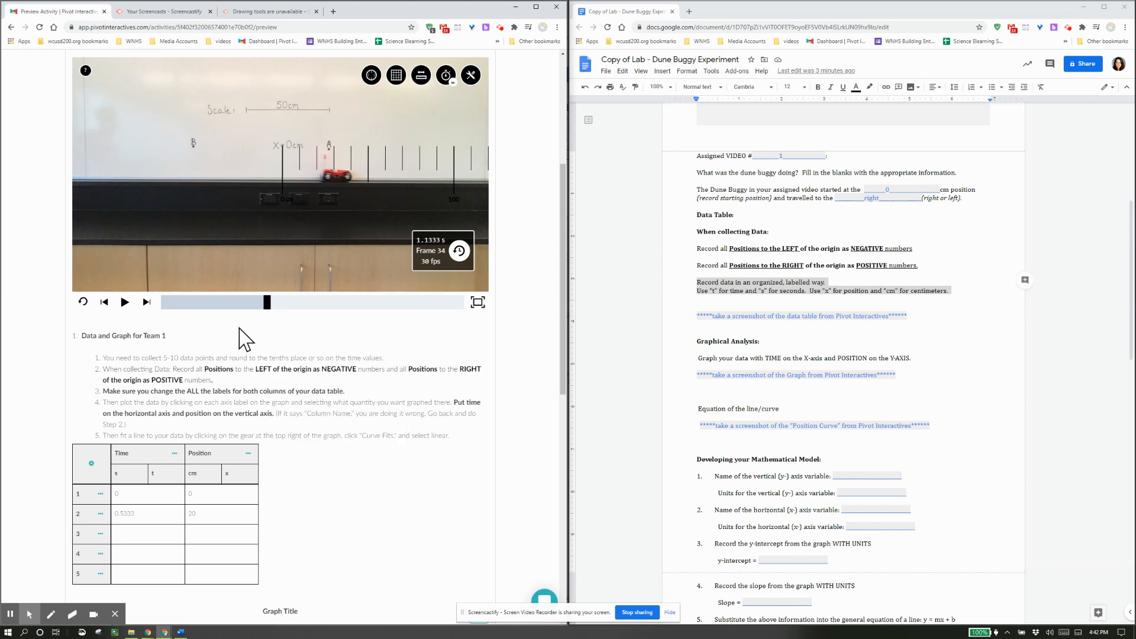
{"action": "left_click", "coordinate": [141, 533]}
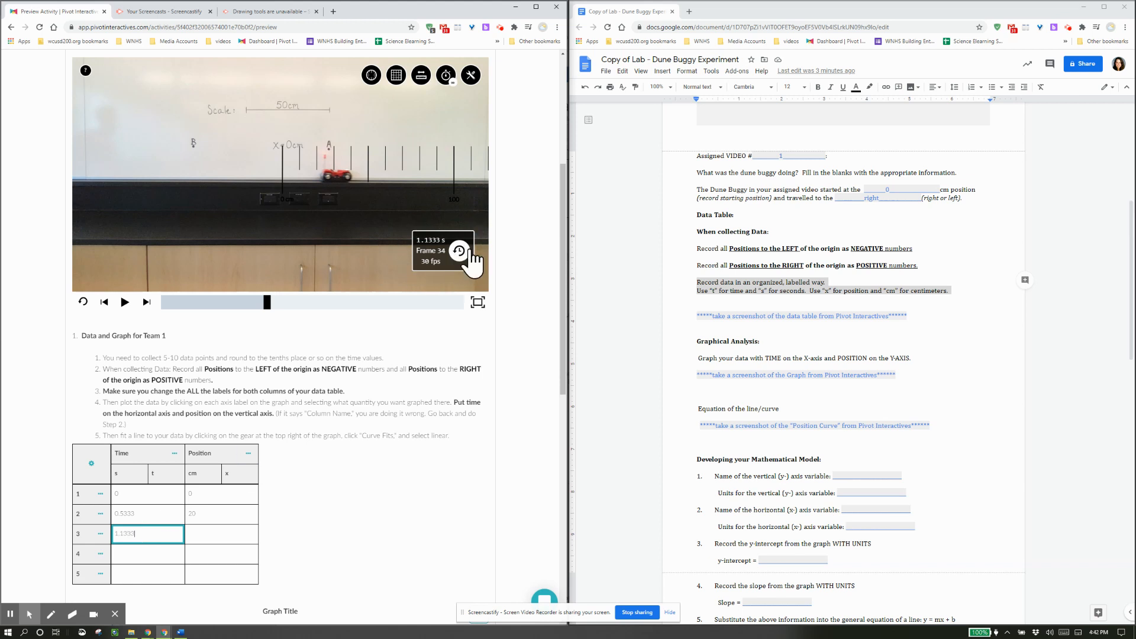
{"action": "key", "text": "Tab"}
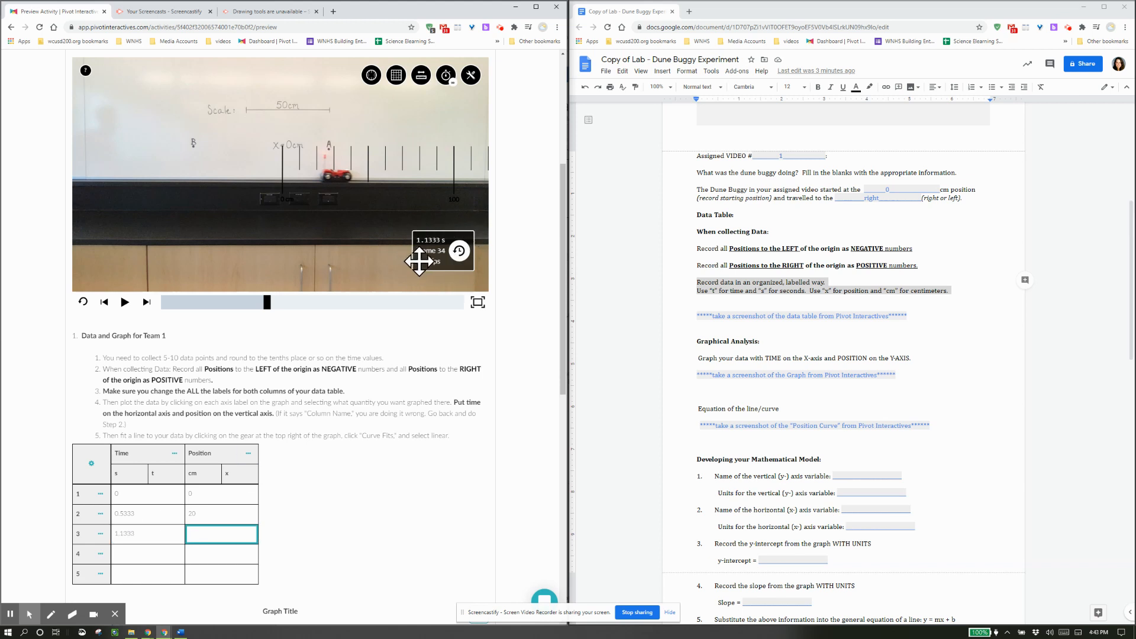
{"action": "key", "text": "Tab"}
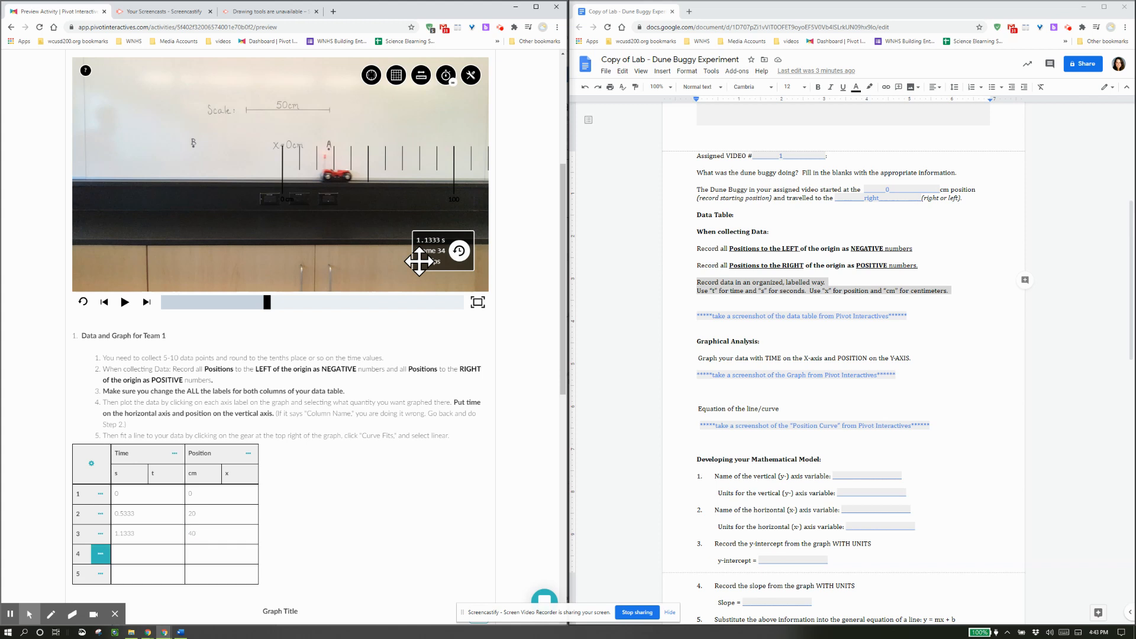
Advance to frame 42 and record row 4 as 1.4 s, 50 cm.
{"action": "left_click_drag", "start_coordinate": [349, 175], "coordinate": [347, 178]}
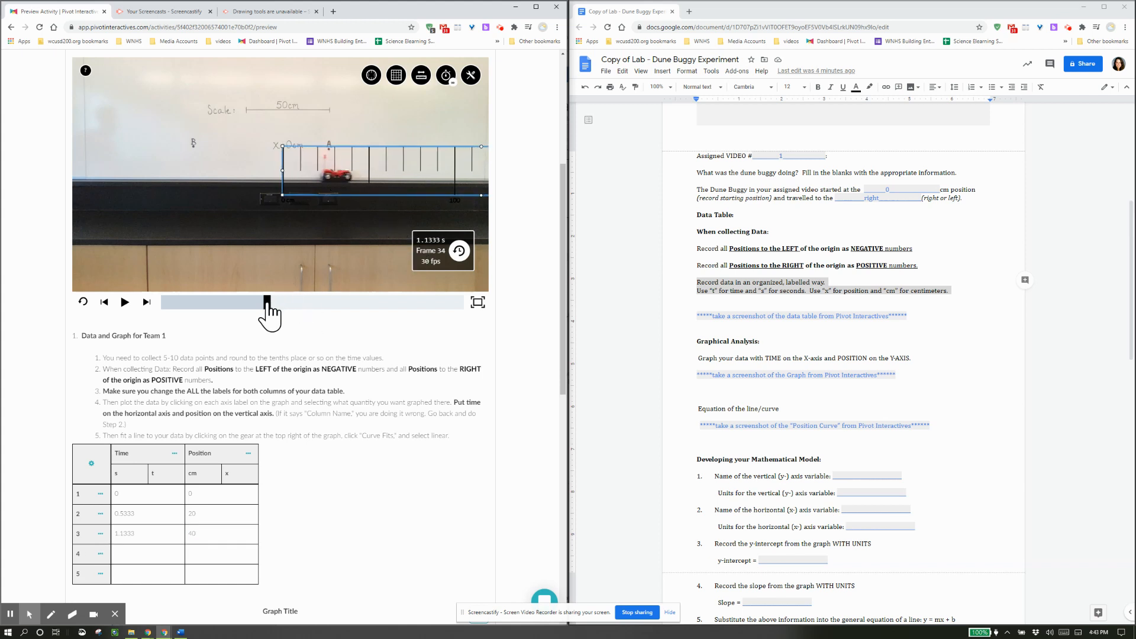
{"action": "left_click_drag", "start_coordinate": [267, 303], "coordinate": [292, 307]}
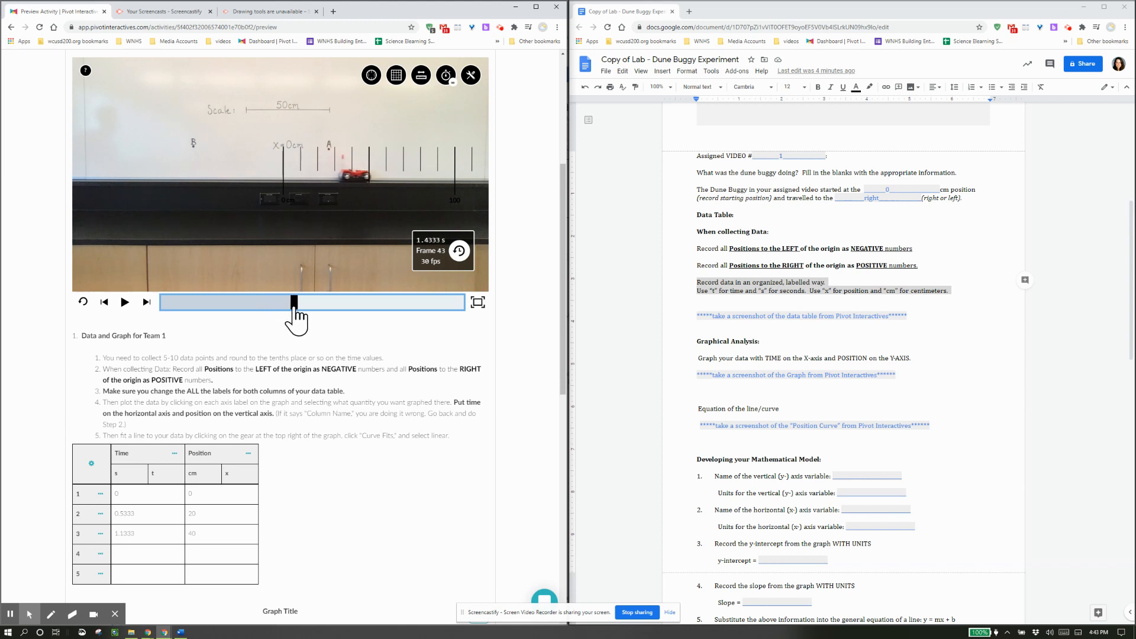
{"action": "left_click", "coordinate": [170, 553]}
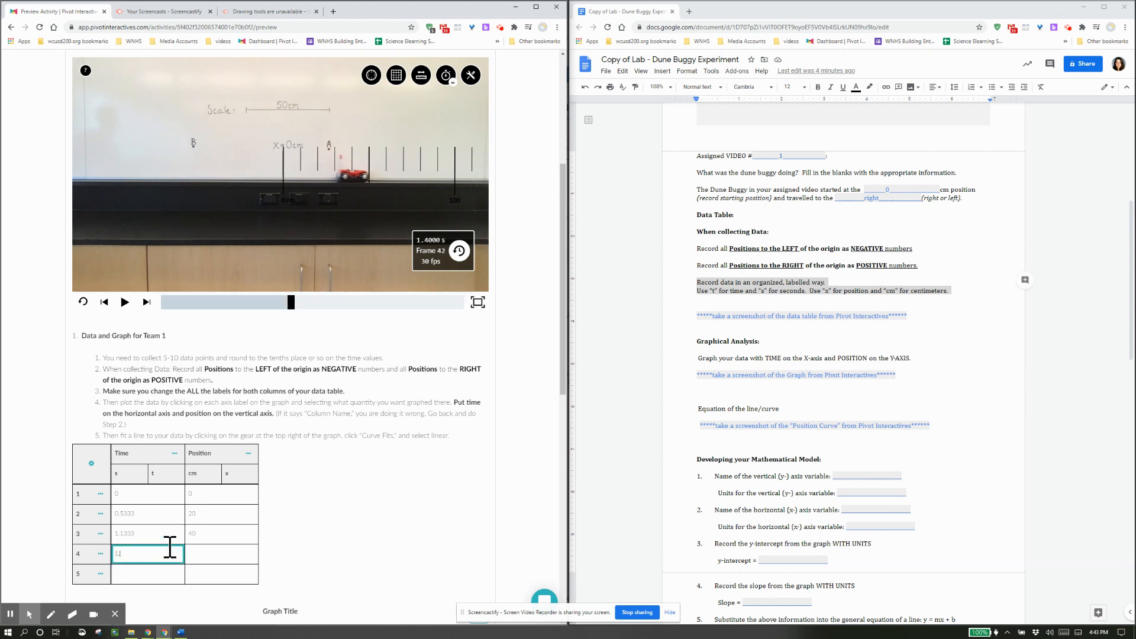
{"action": "key", "text": "Tab"}
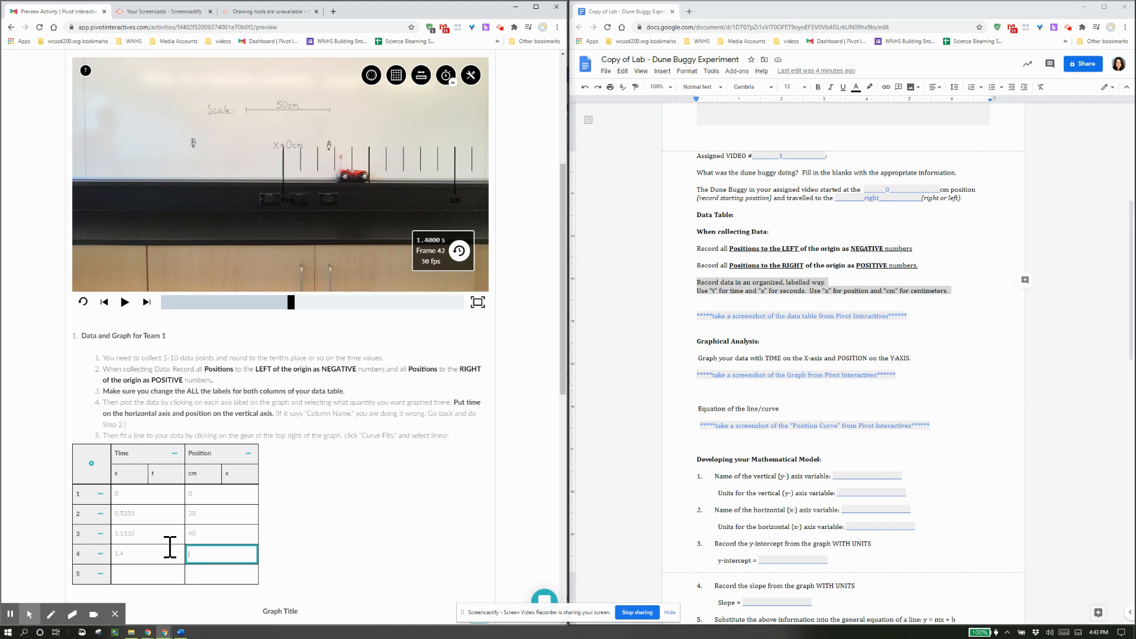
{"action": "key", "text": "Tab"}
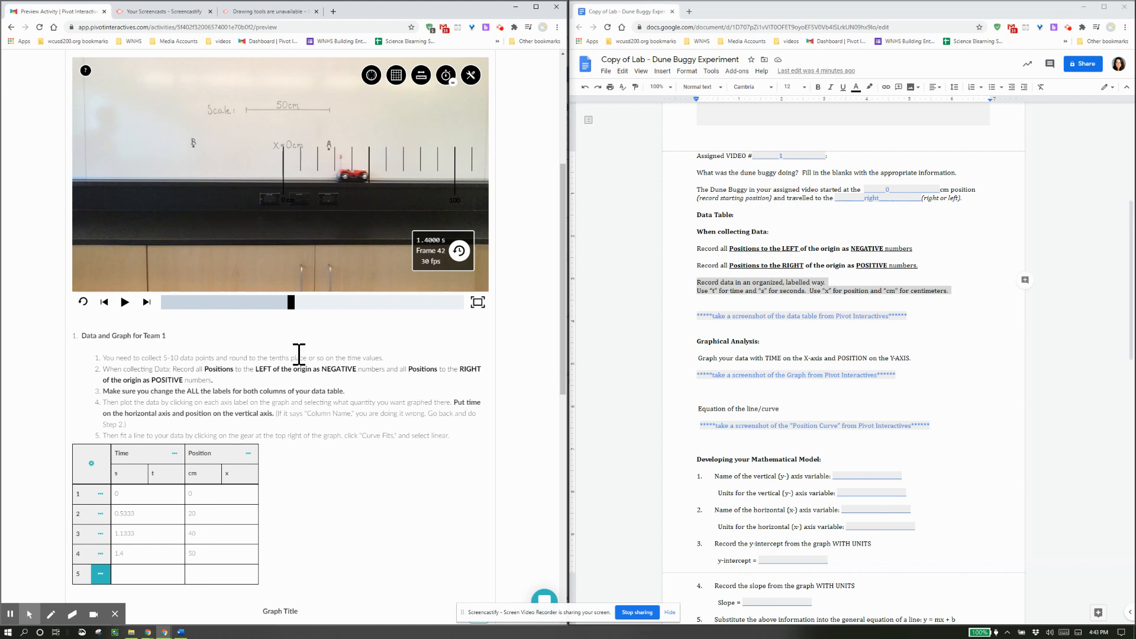
Advance to frame 59 and record row 5 as 1.9667 s, 70 cm.
{"action": "left_click", "coordinate": [289, 304]}
{"action": "left_click_drag", "start_coordinate": [291, 309], "coordinate": [344, 312]}
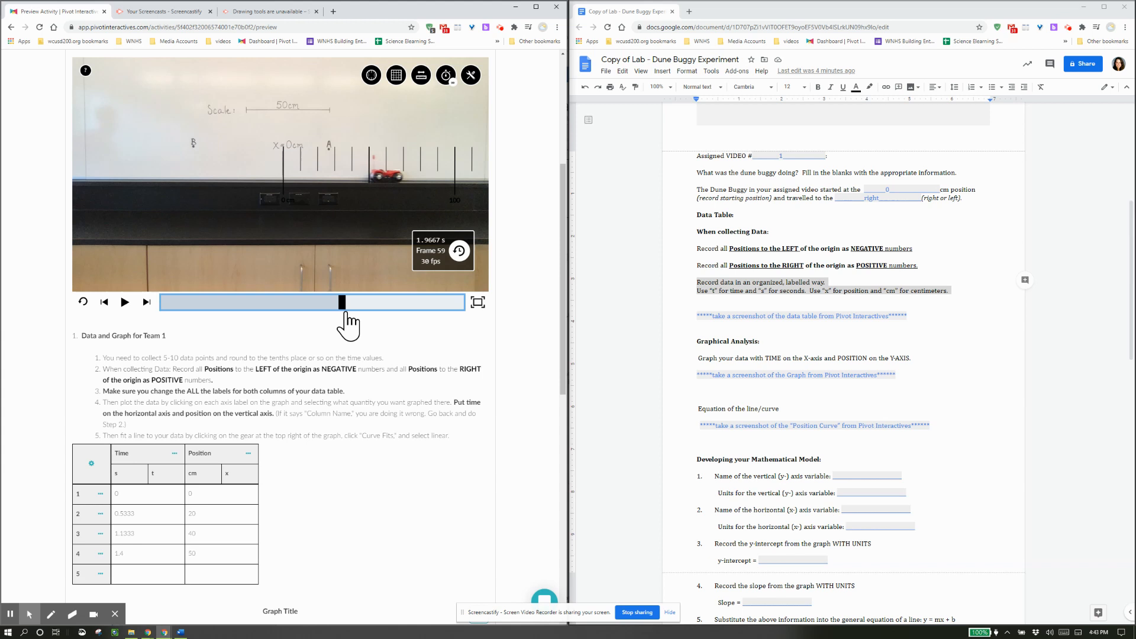
{"action": "left_click", "coordinate": [149, 573]}
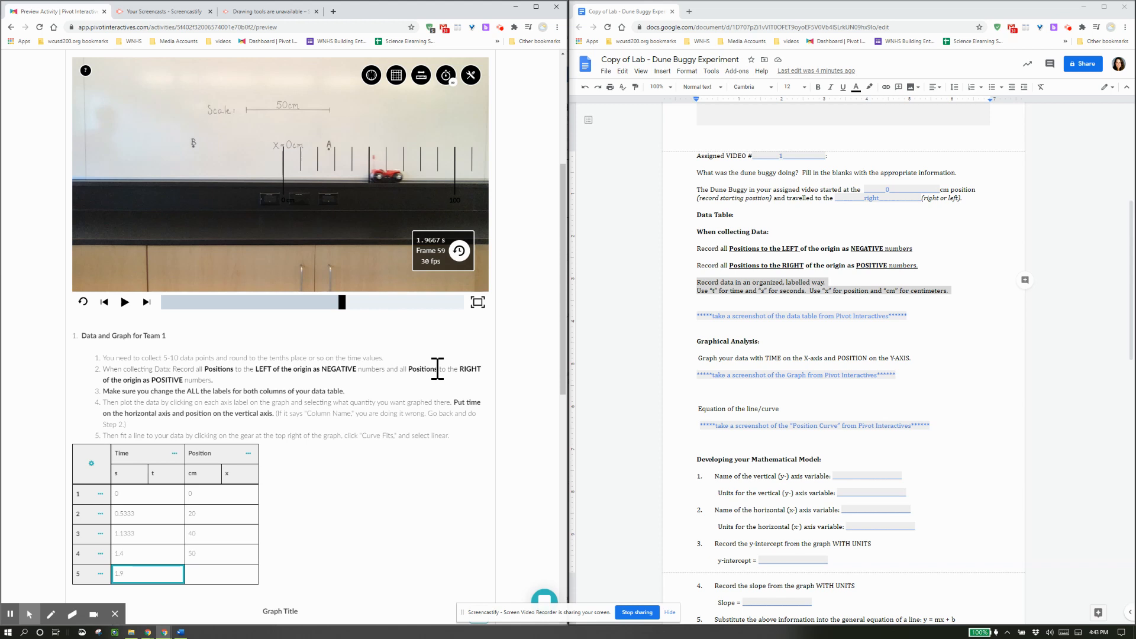
{"action": "key", "text": "Tab"}
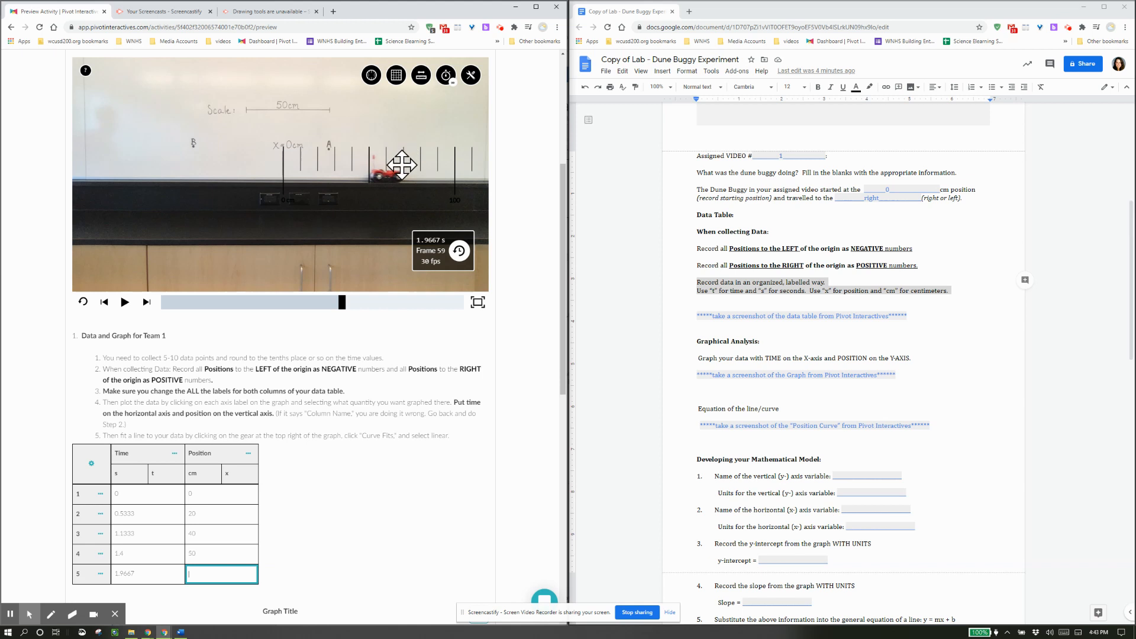
{"action": "key", "text": "Return"}
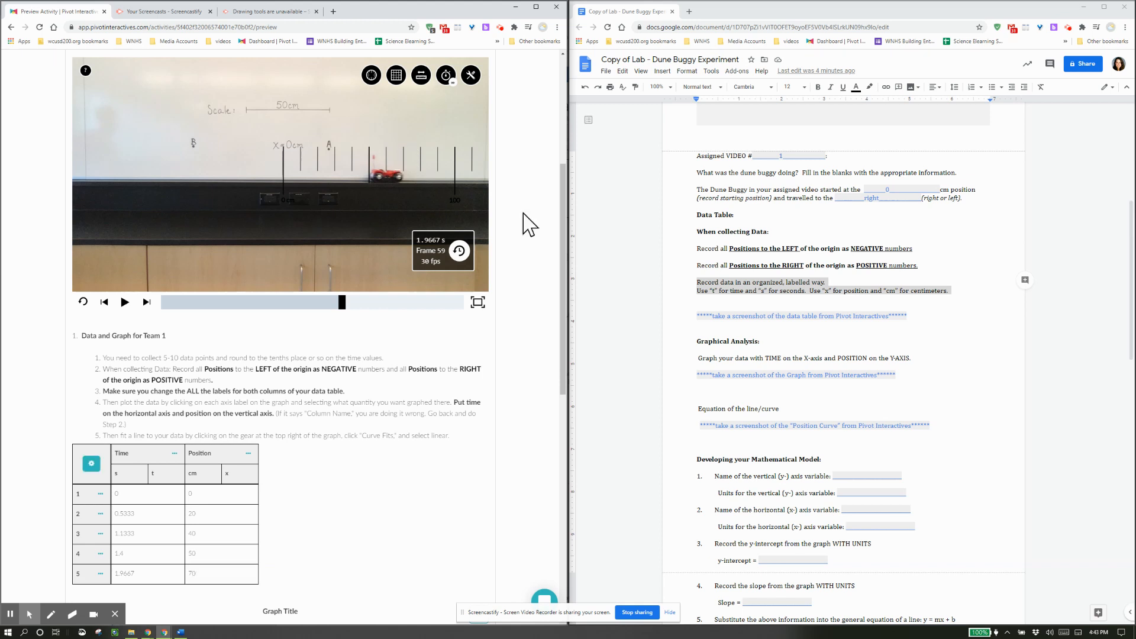
{"action": "scroll", "coordinate": [335, 468], "scroll_direction": "down", "scroll_amount": 1}
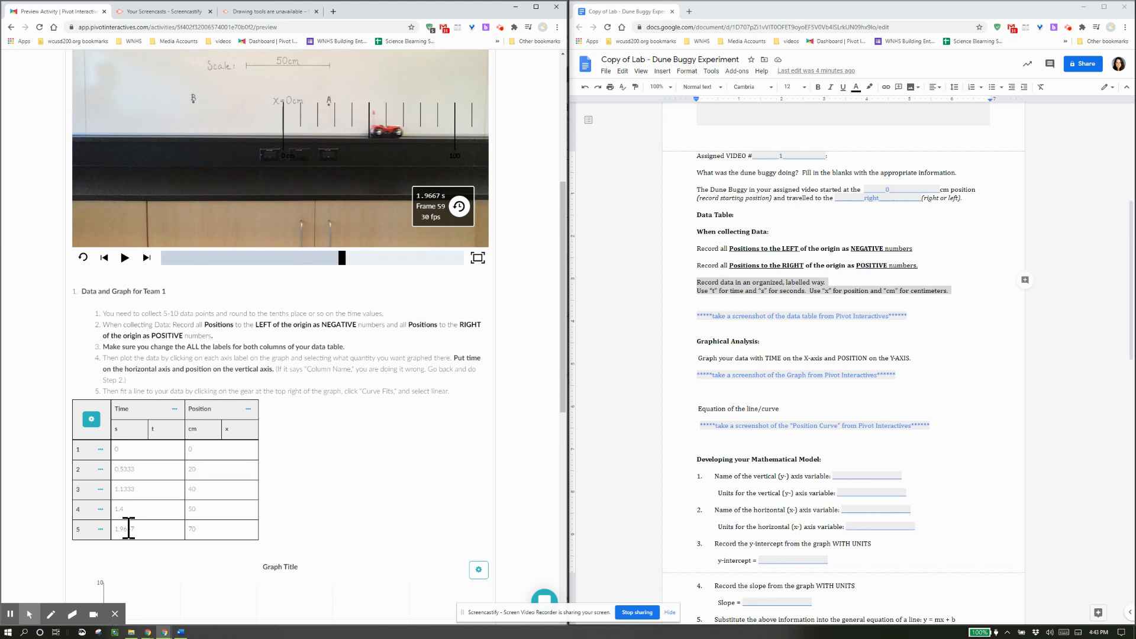
{"action": "scroll", "coordinate": [314, 477], "scroll_direction": "down", "scroll_amount": 4}
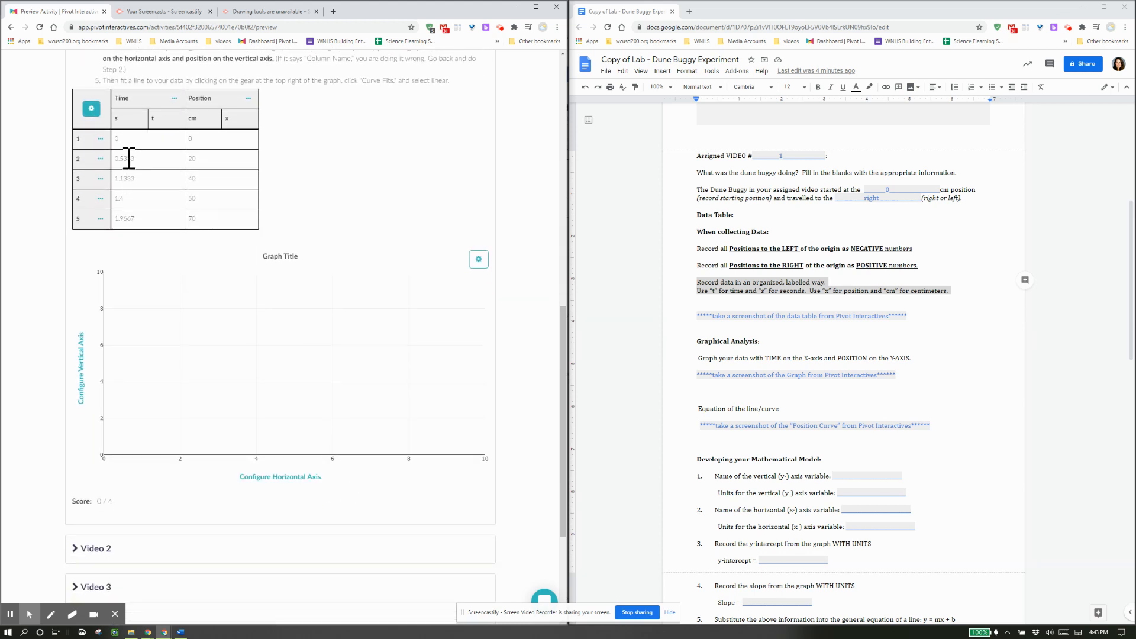
{"action": "left_click", "coordinate": [91, 110]}
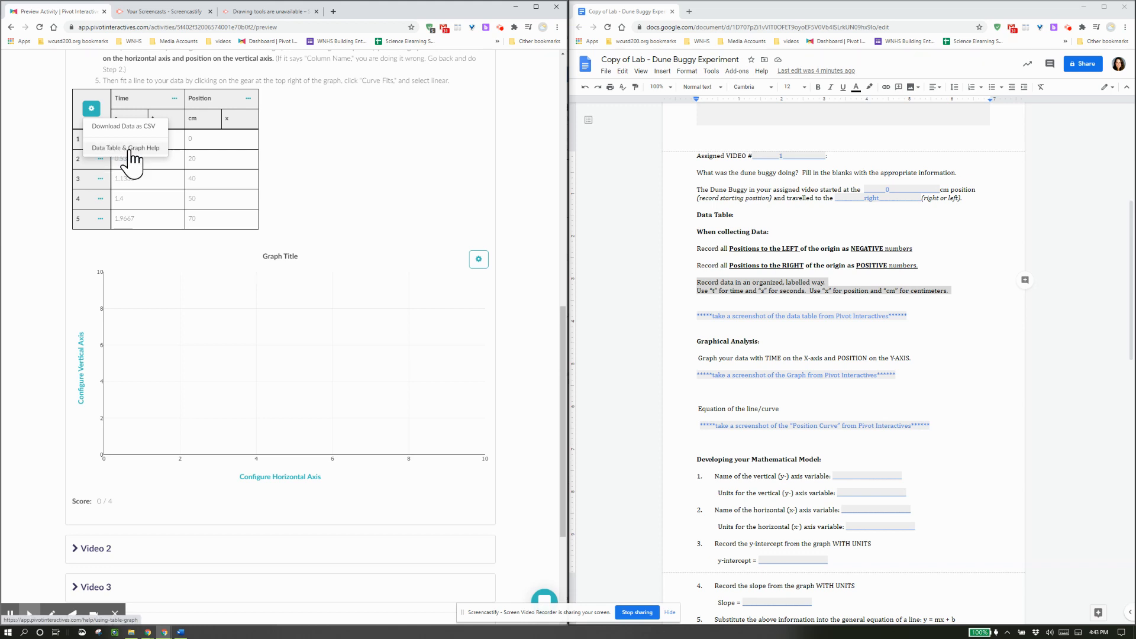
{"action": "left_click", "coordinate": [33, 149]}
{"action": "left_click", "coordinate": [174, 99]}
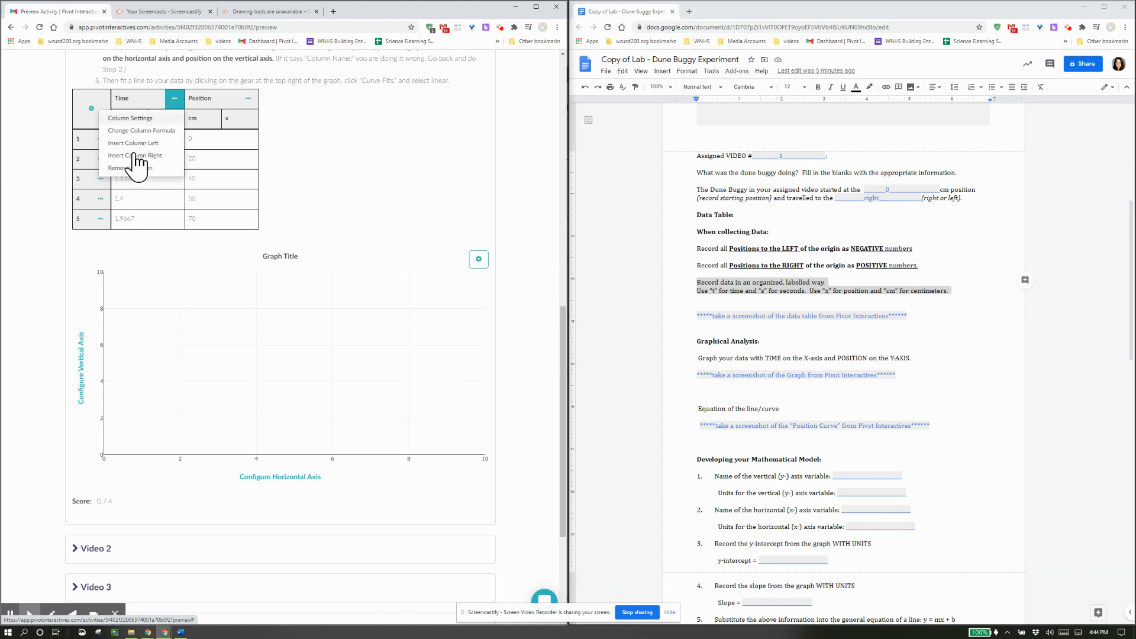
{"action": "left_click", "coordinate": [50, 191]}
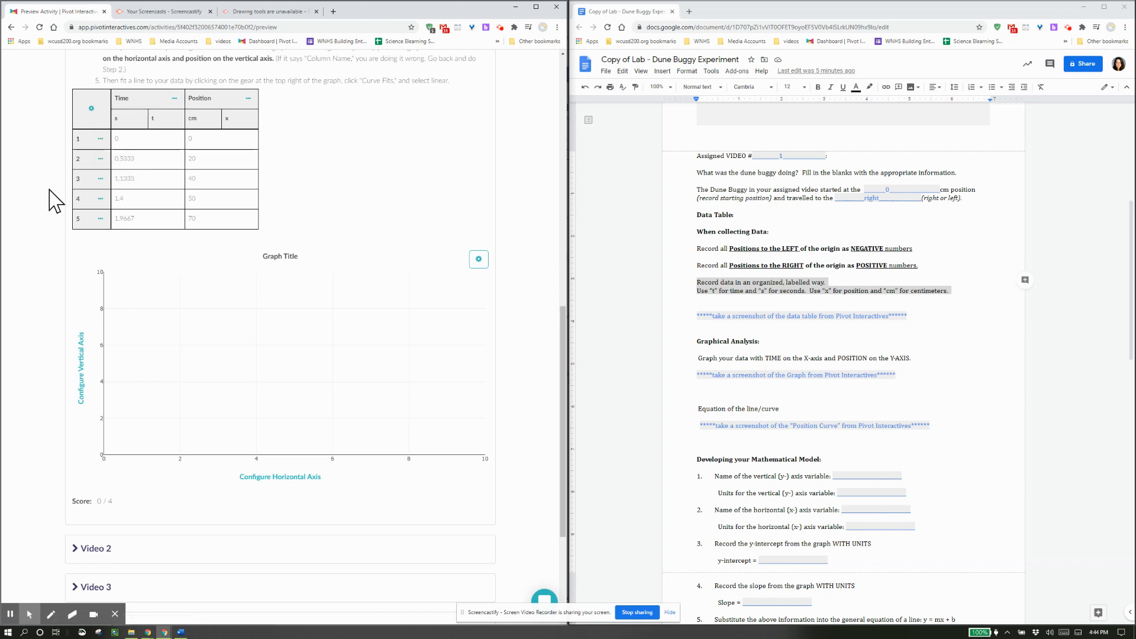
{"action": "left_click", "coordinate": [101, 140]}
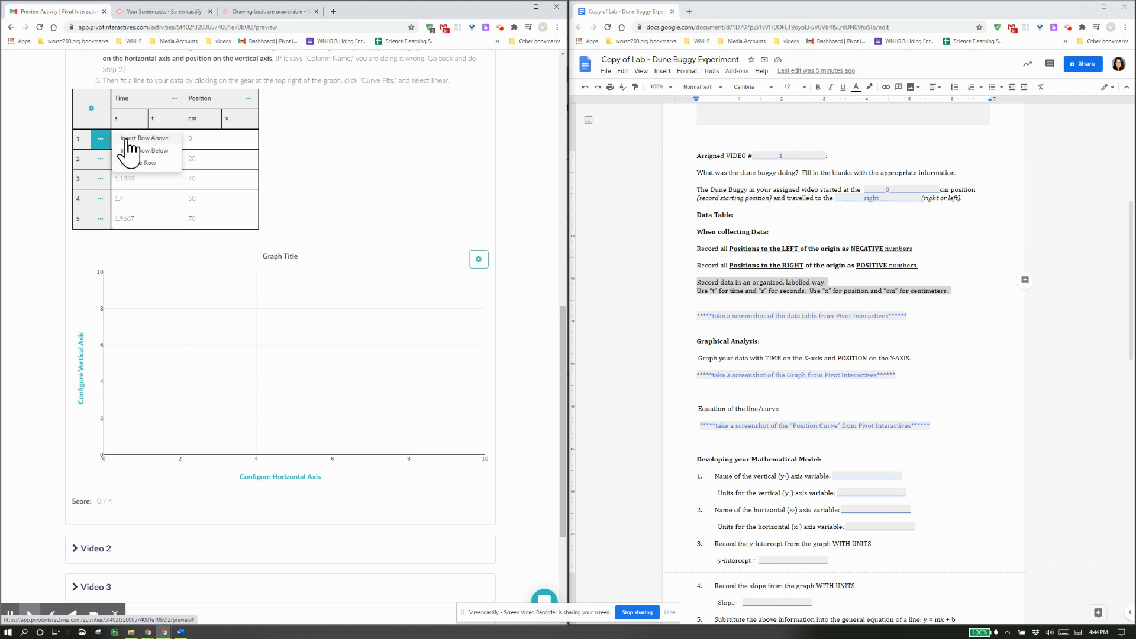
{"action": "left_click", "coordinate": [36, 187]}
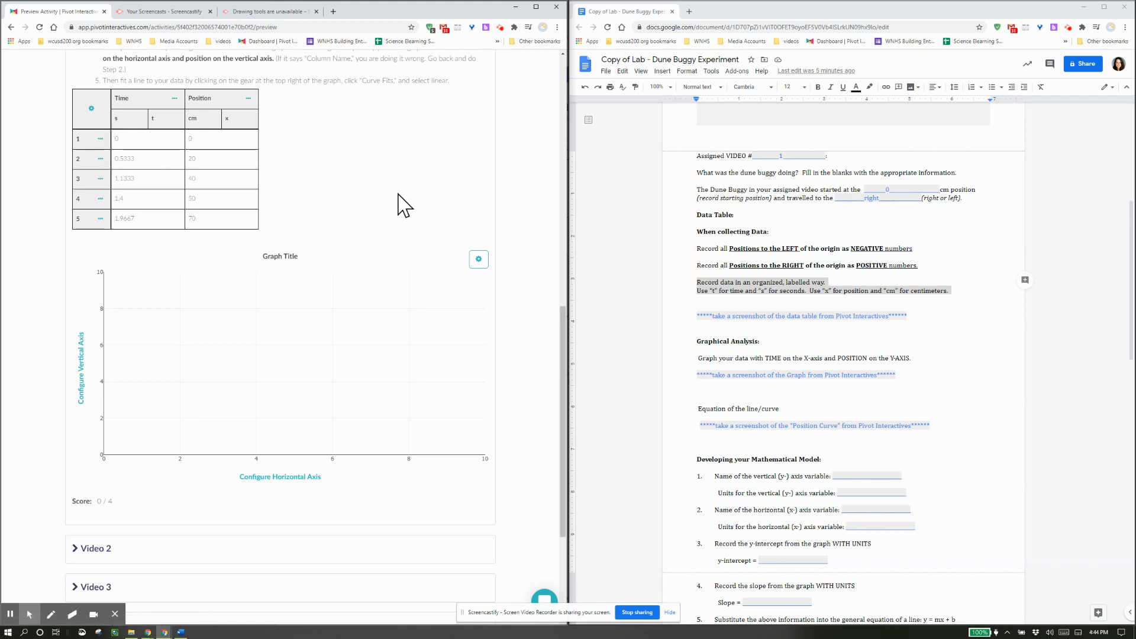
{"action": "scroll", "coordinate": [399, 203], "scroll_direction": "down", "scroll_amount": 2}
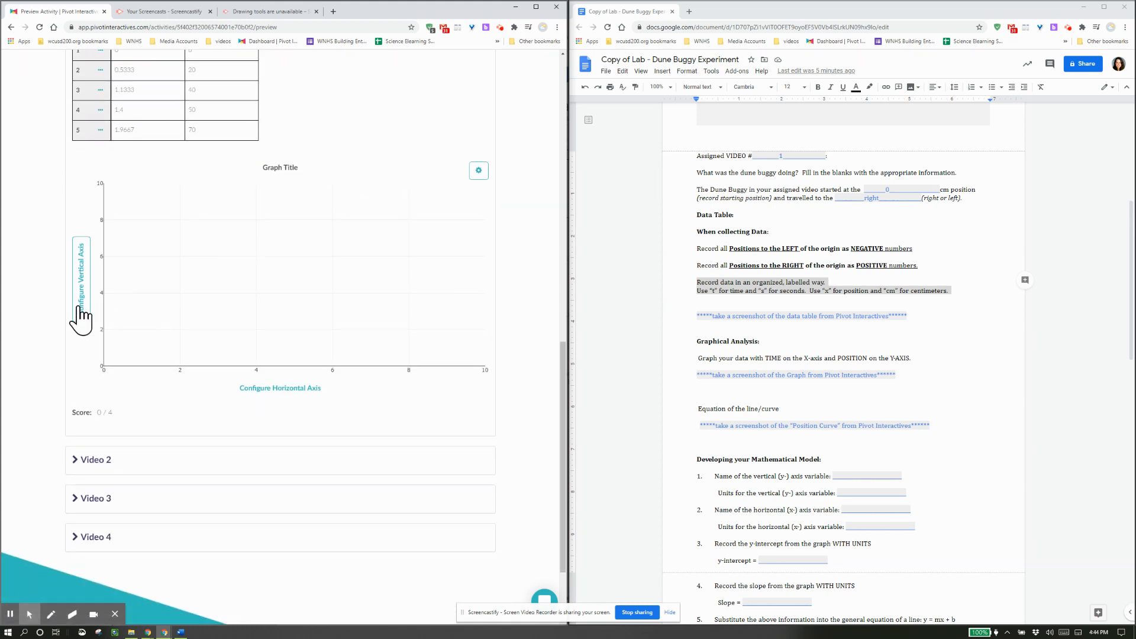
Set the graph's horizontal axis to Time and its vertical axis to Position.
{"action": "left_click", "coordinate": [277, 392]}
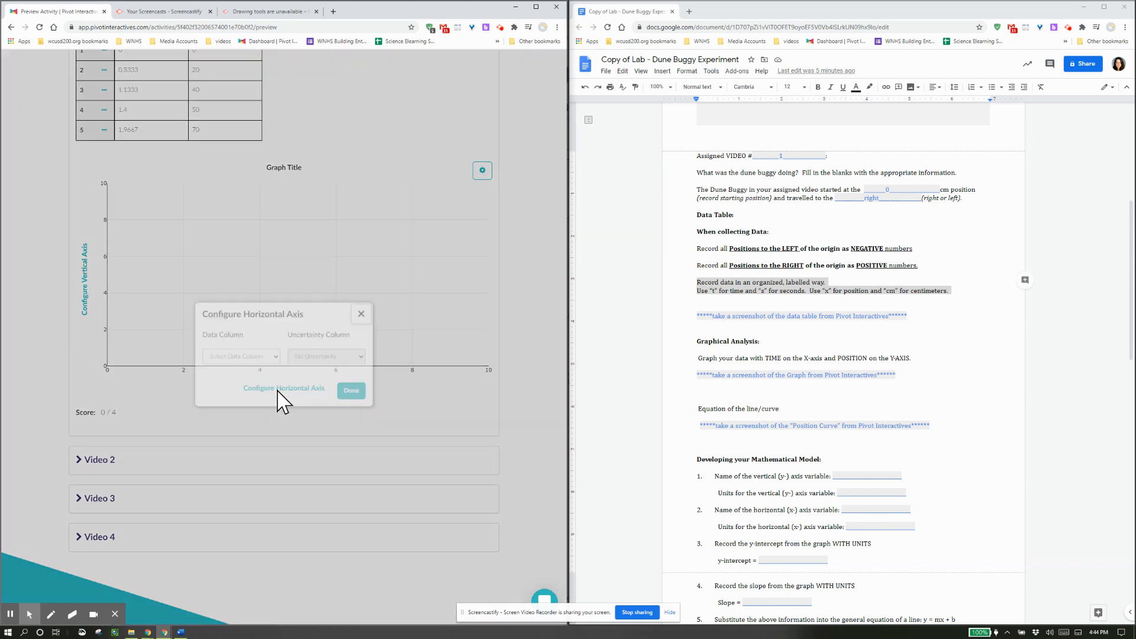
{"action": "left_click", "coordinate": [237, 343]}
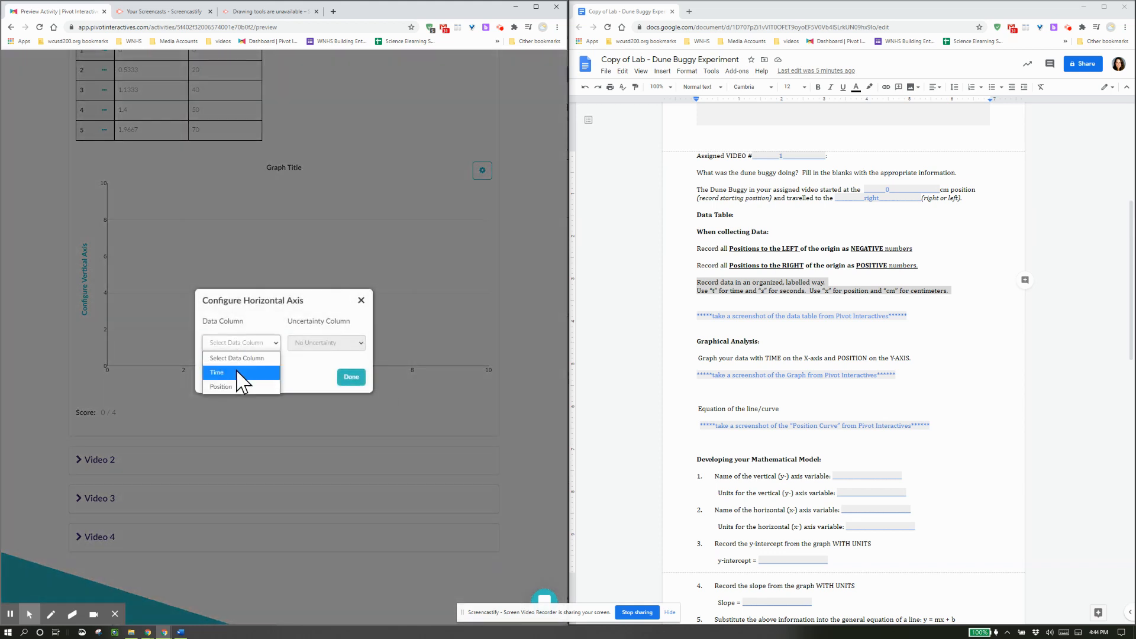
{"action": "left_click", "coordinate": [239, 373]}
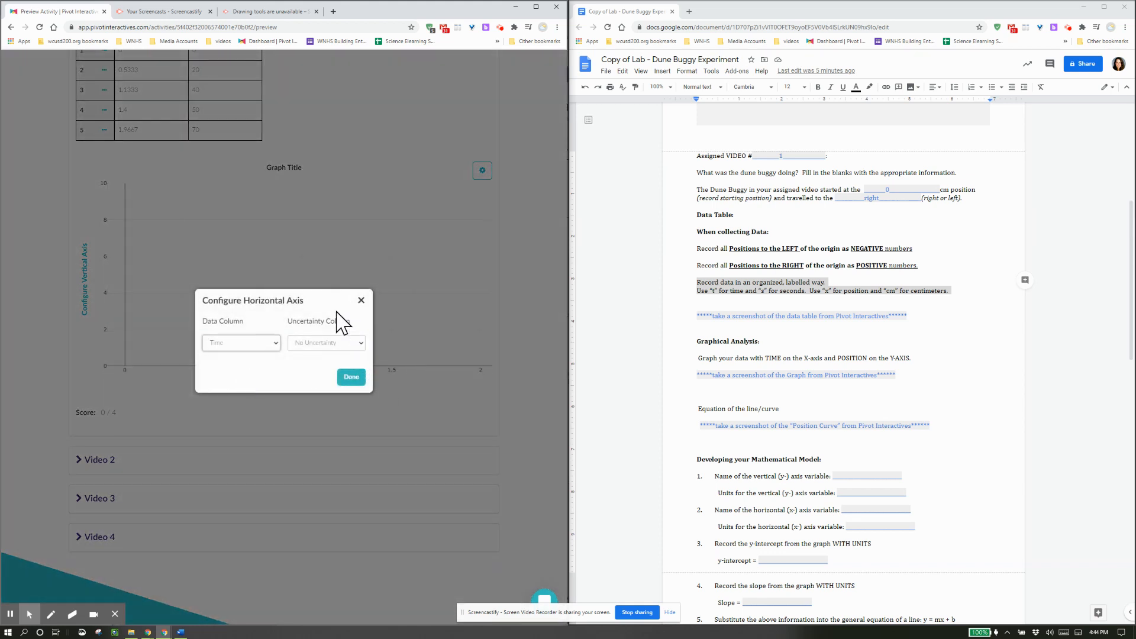
{"action": "left_click", "coordinate": [352, 379]}
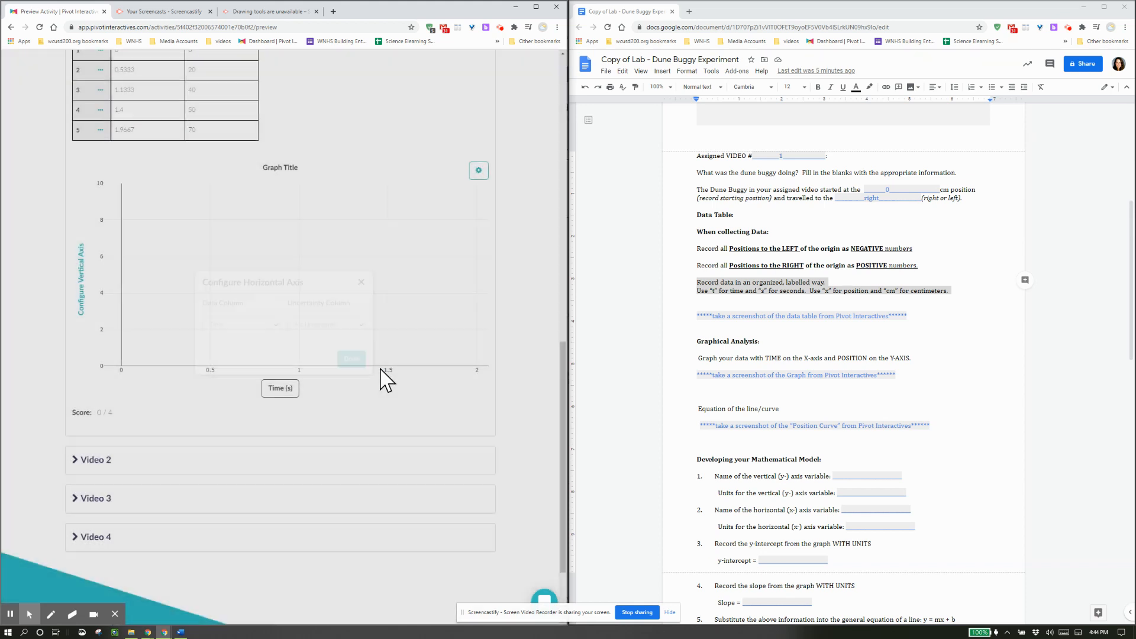
{"action": "left_click", "coordinate": [77, 303]}
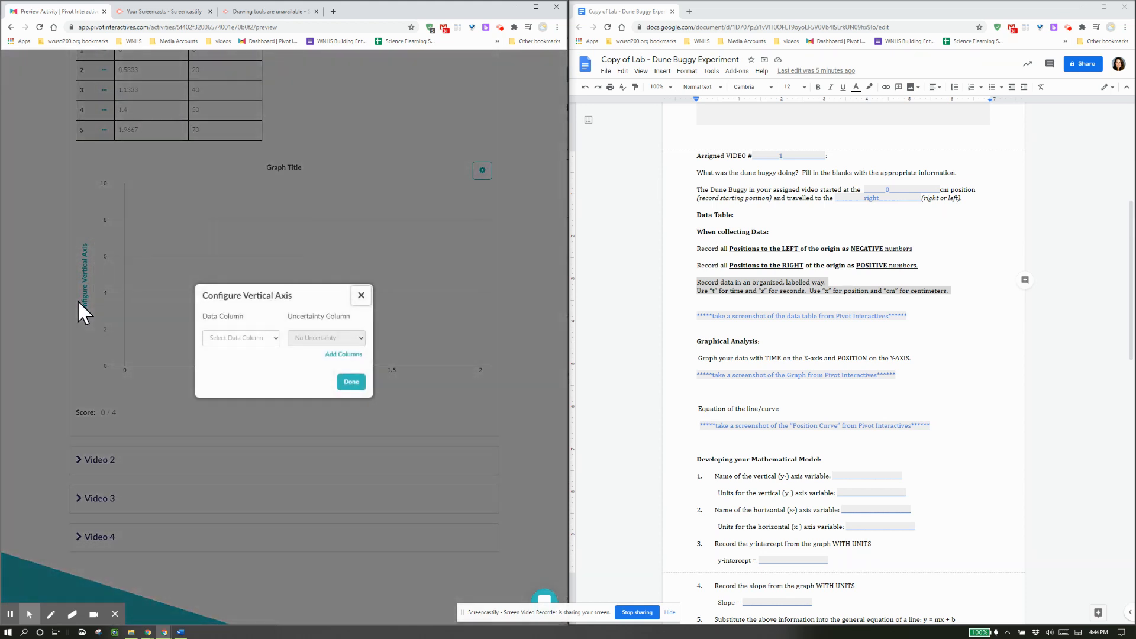
{"action": "left_click", "coordinate": [238, 338]}
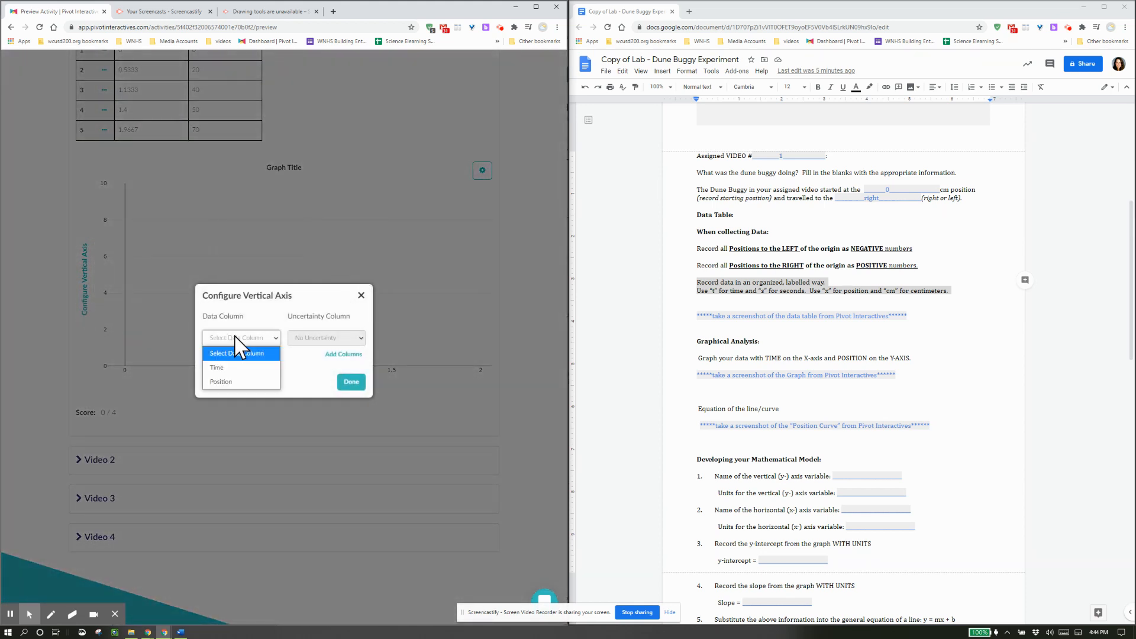
{"action": "left_click", "coordinate": [236, 381]}
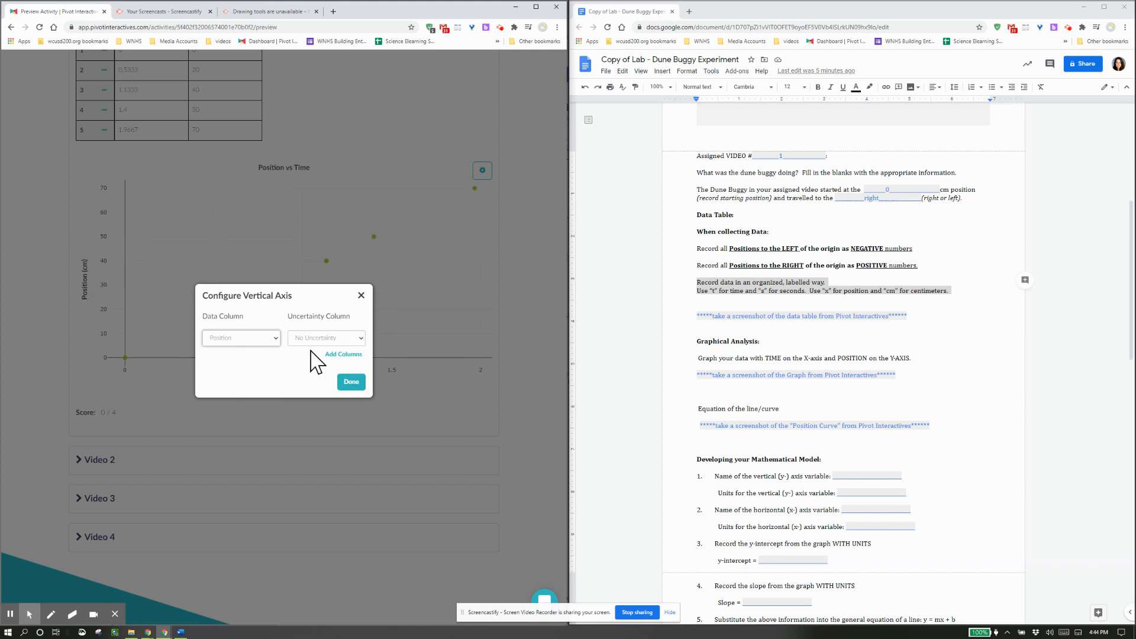
{"action": "left_click", "coordinate": [361, 386]}
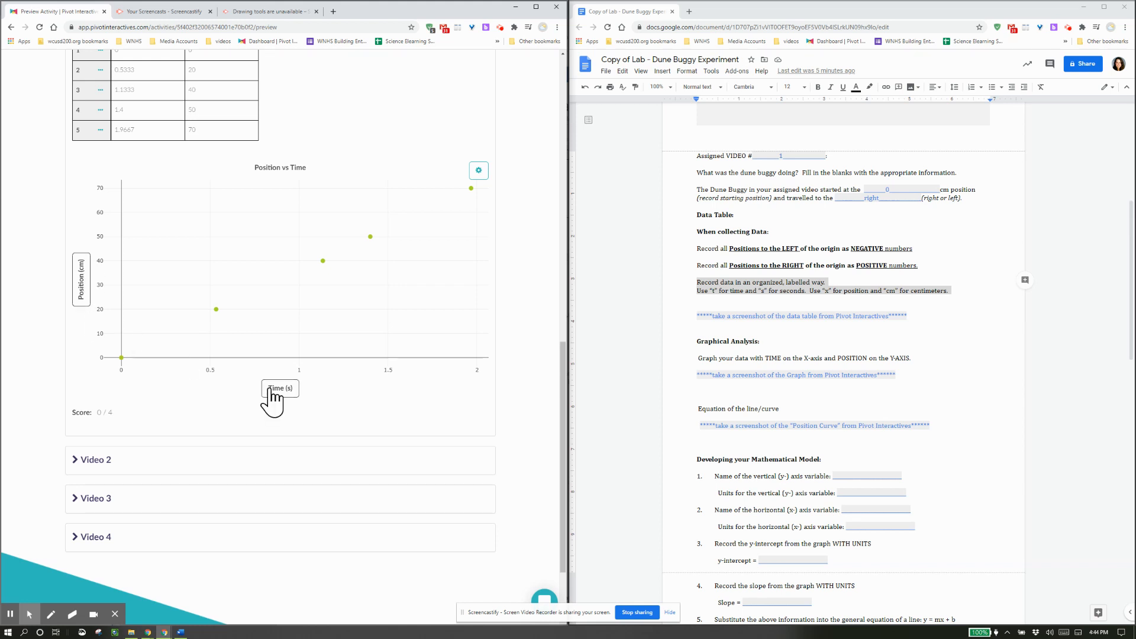
Apply a Linear fit to Position, giving A = 35.40 cm/s and B = 0.3681 cm.
{"action": "left_click", "coordinate": [479, 172]}
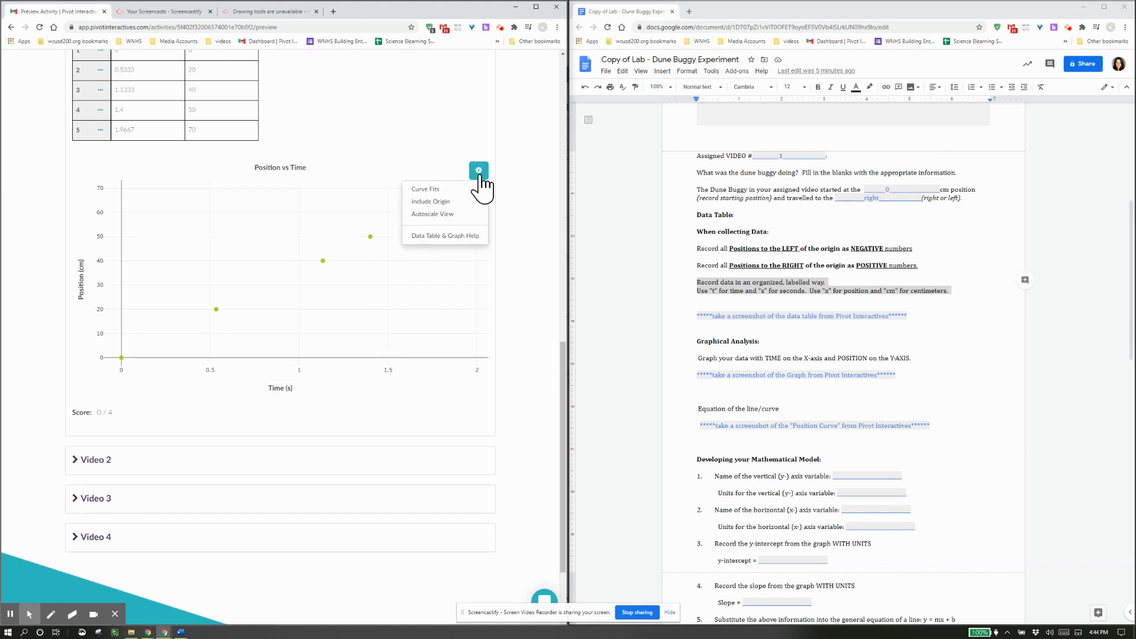
{"action": "left_click", "coordinate": [451, 190]}
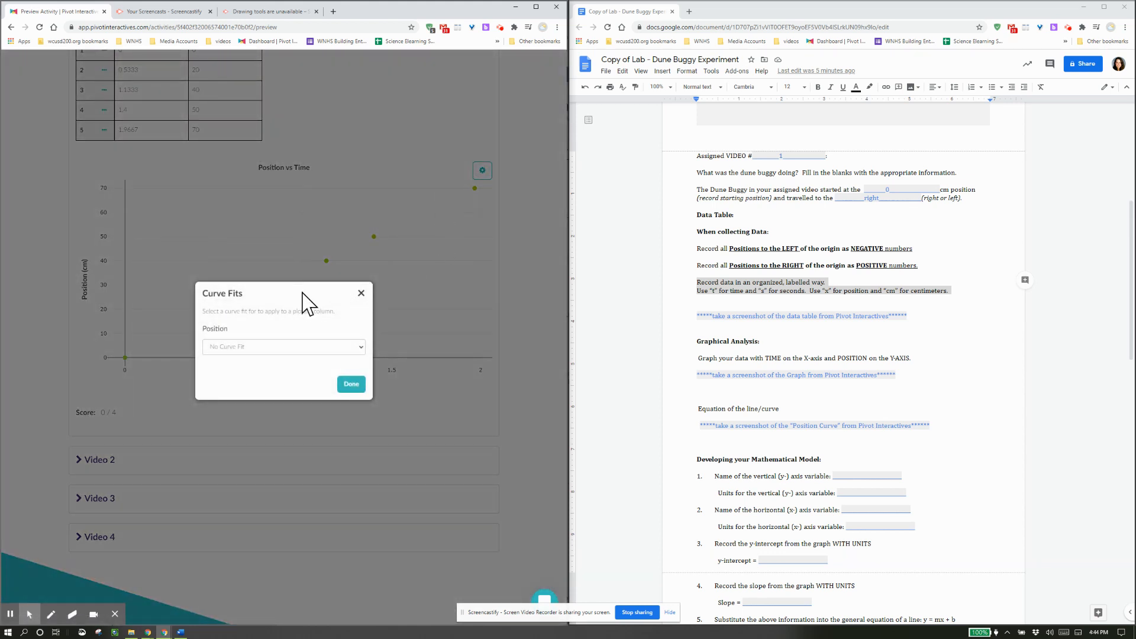
{"action": "left_click_drag", "start_coordinate": [301, 292], "coordinate": [301, 326]}
{"action": "left_click", "coordinate": [301, 306]}
{"action": "left_click", "coordinate": [272, 349]}
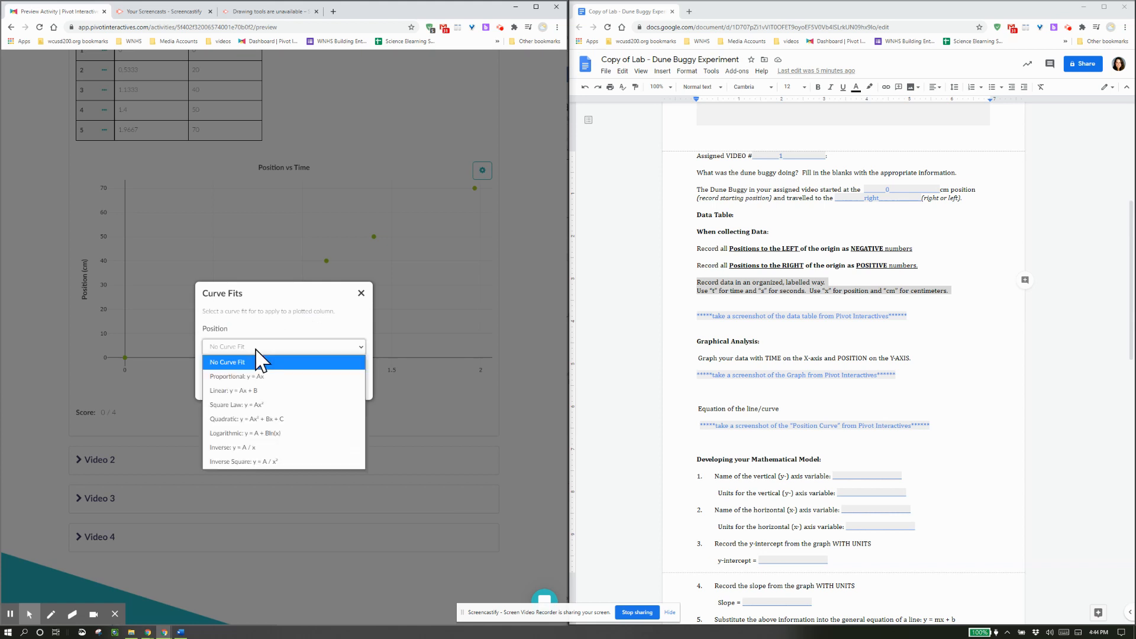
{"action": "left_click", "coordinate": [282, 391]}
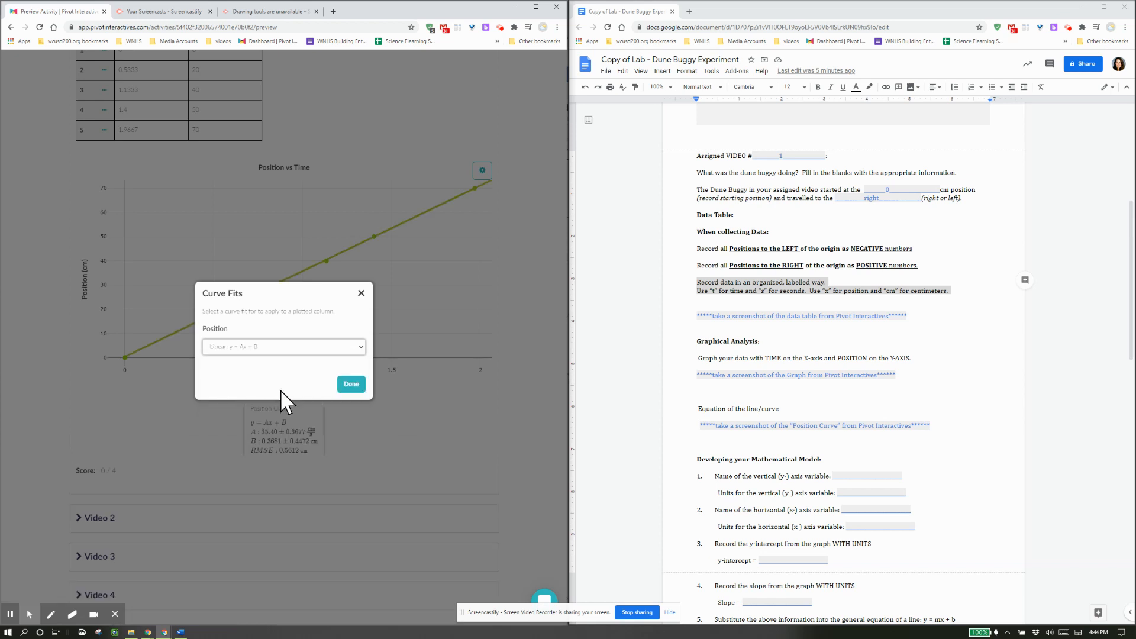
{"action": "left_click", "coordinate": [353, 384]}
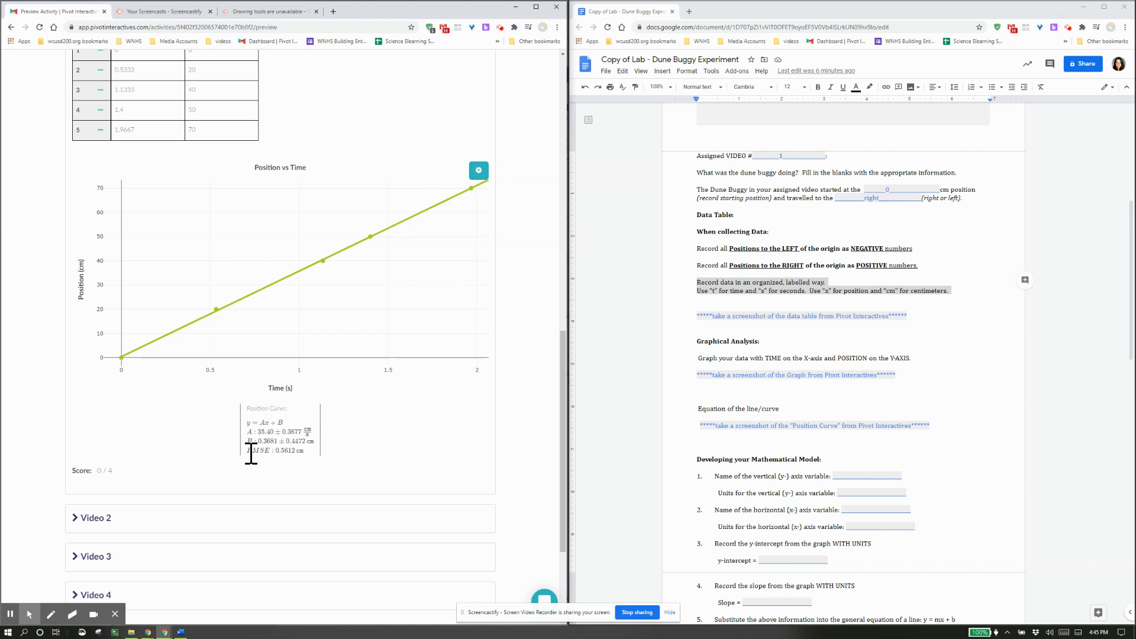
{"action": "left_click", "coordinate": [705, 306]}
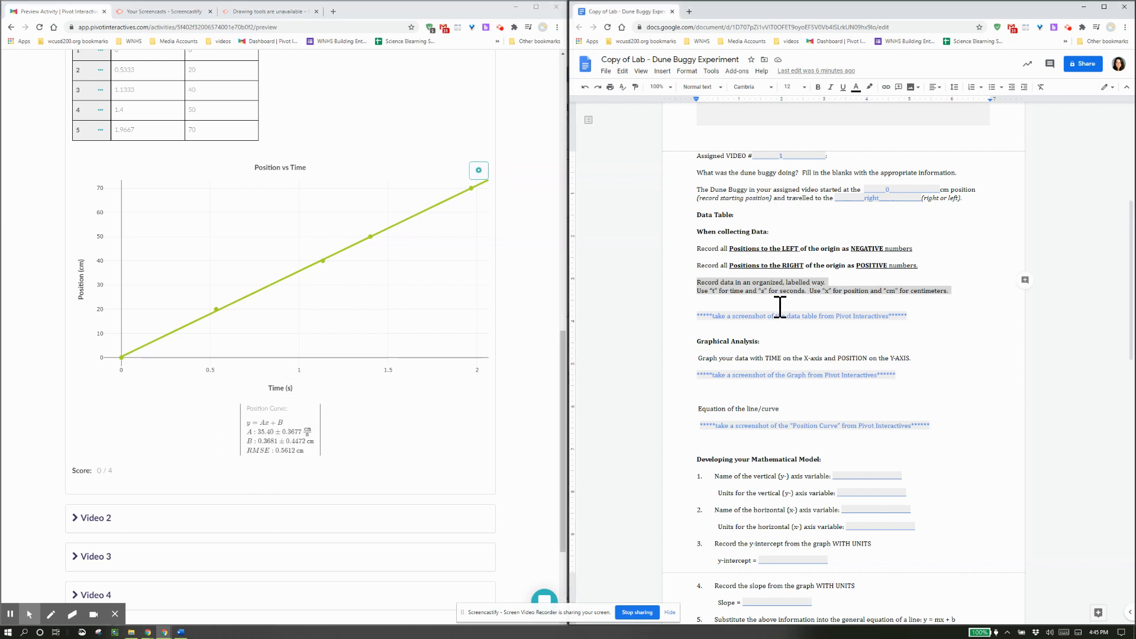
{"action": "left_click", "coordinate": [778, 328]}
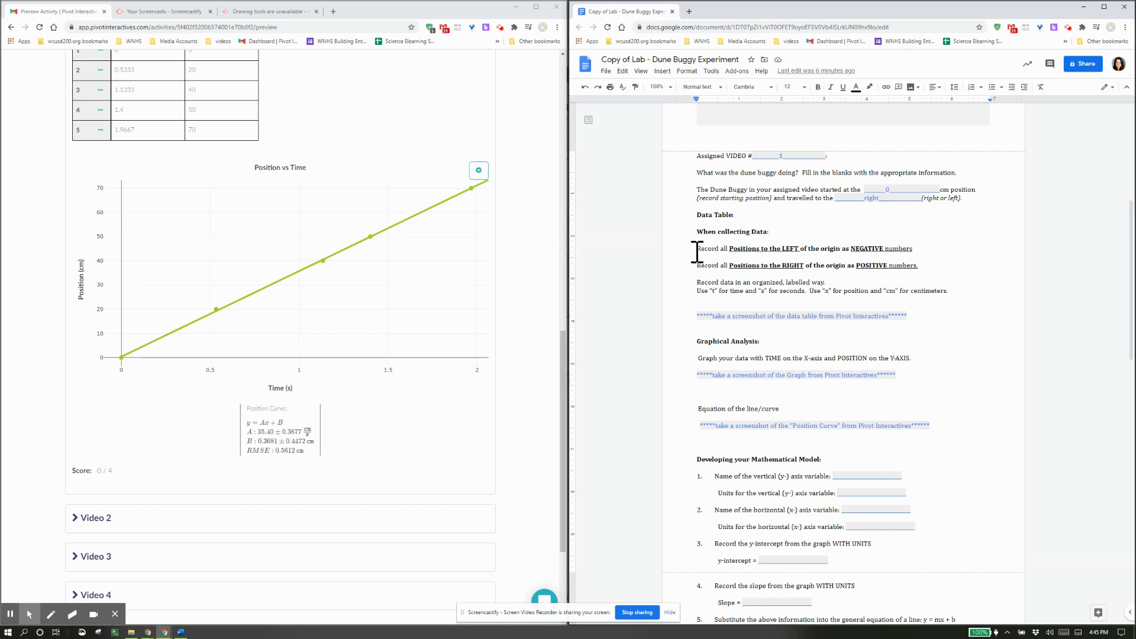
{"action": "left_click_drag", "start_coordinate": [698, 249], "coordinate": [949, 249]}
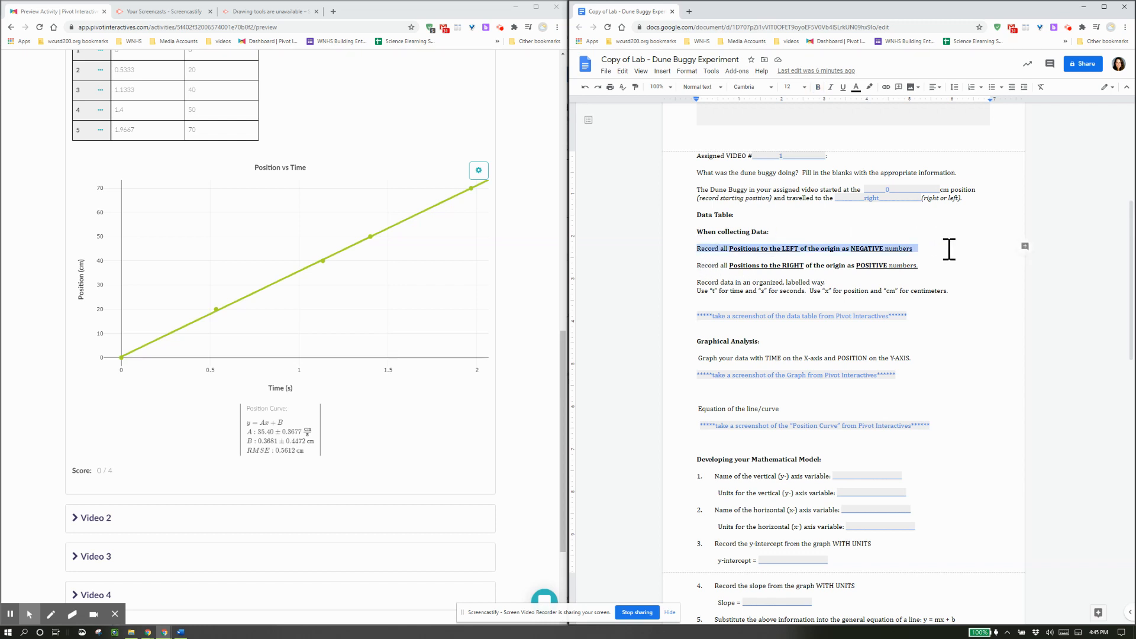
{"action": "scroll", "coordinate": [223, 264], "scroll_direction": "up", "scroll_amount": 2}
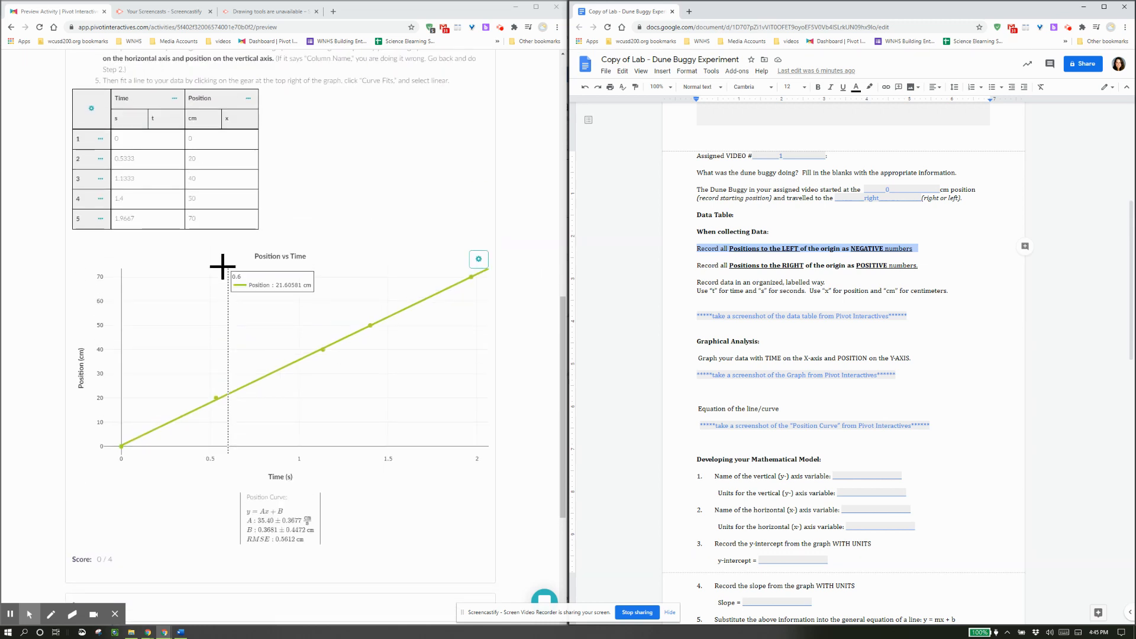
{"action": "left_click", "coordinate": [209, 161]}
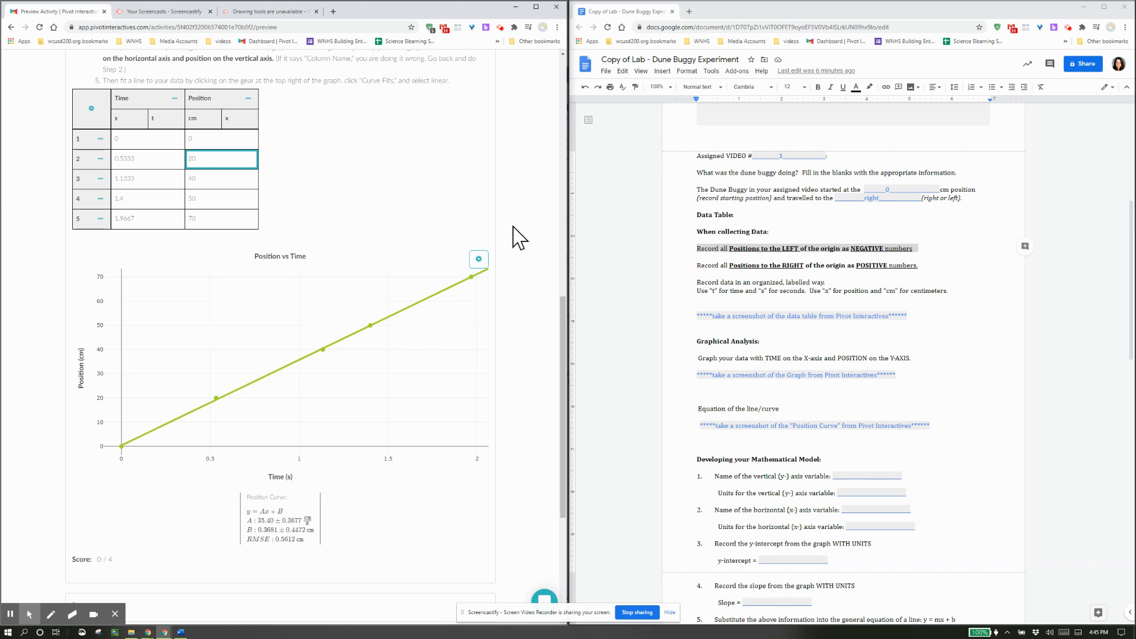
{"action": "left_click", "coordinate": [813, 300]}
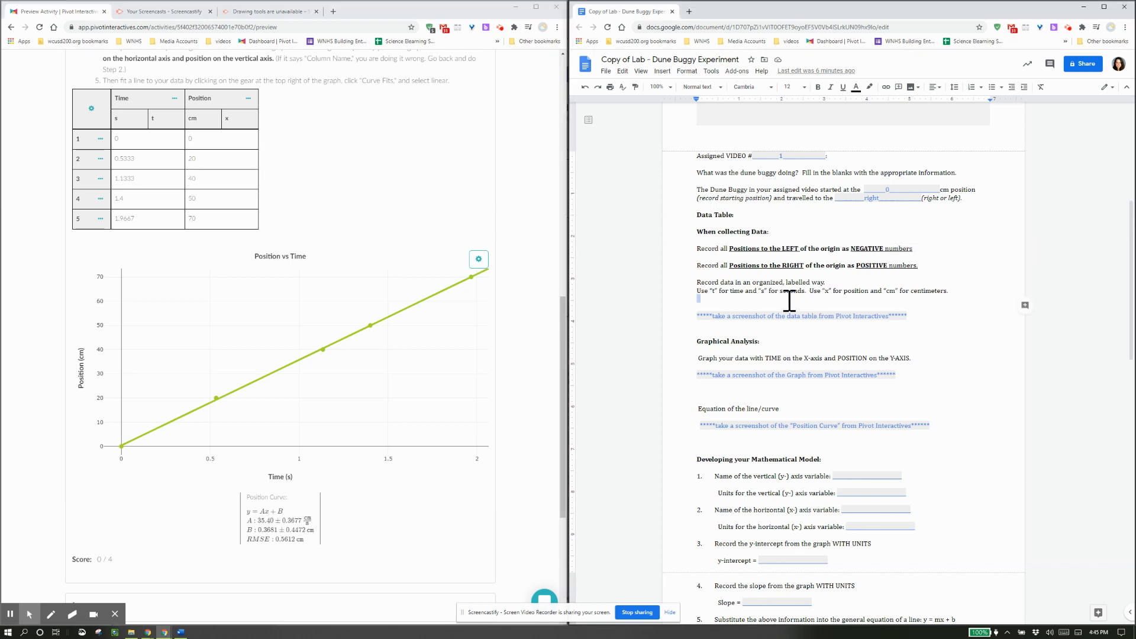
{"action": "left_click", "coordinate": [749, 326]}
{"action": "scroll", "coordinate": [437, 296], "scroll_direction": "up", "scroll_amount": 1}
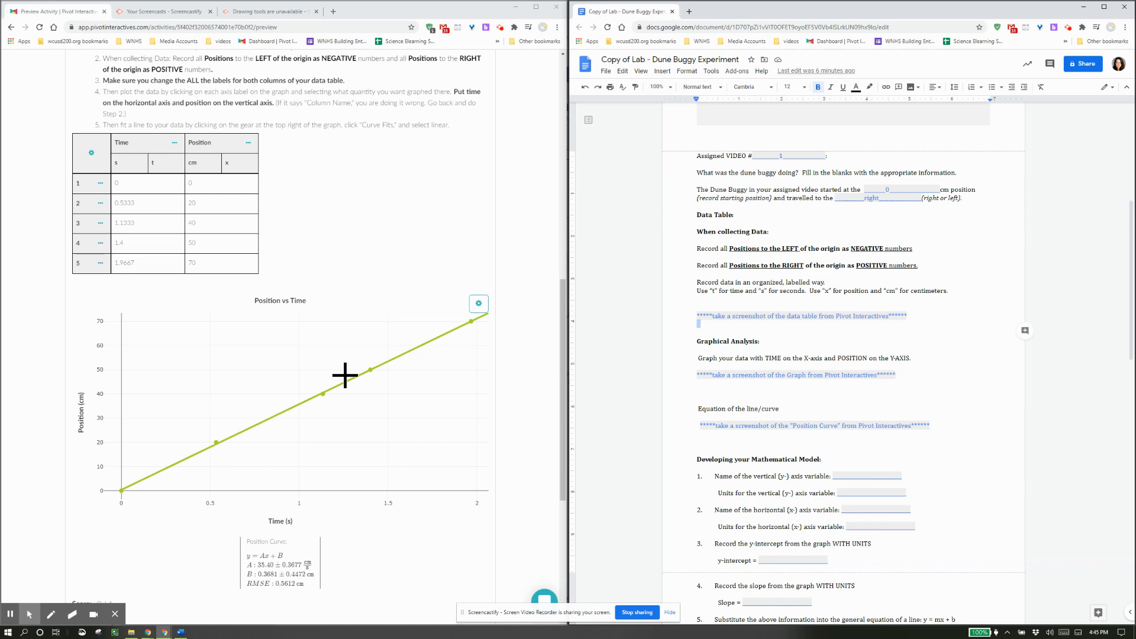
Snip the Pivot Time–Position data table and paste it under the data table note.
{"action": "key", "text": "super+shift+s"}
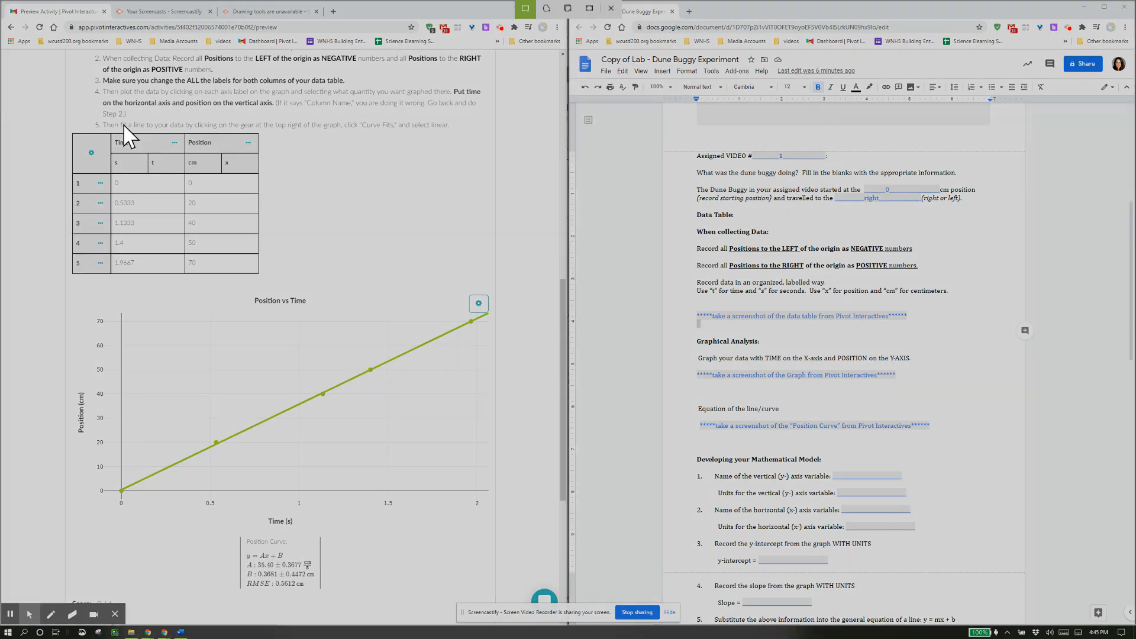
{"action": "mouse_move", "coordinate": [70, 130]}
{"action": "left_mouse_down"}
{"action": "mouse_move", "coordinate": [274, 215]}
{"action": "mouse_move", "coordinate": [267, 289]}
{"action": "left_mouse_up"}
{"action": "left_click", "coordinate": [747, 332]}
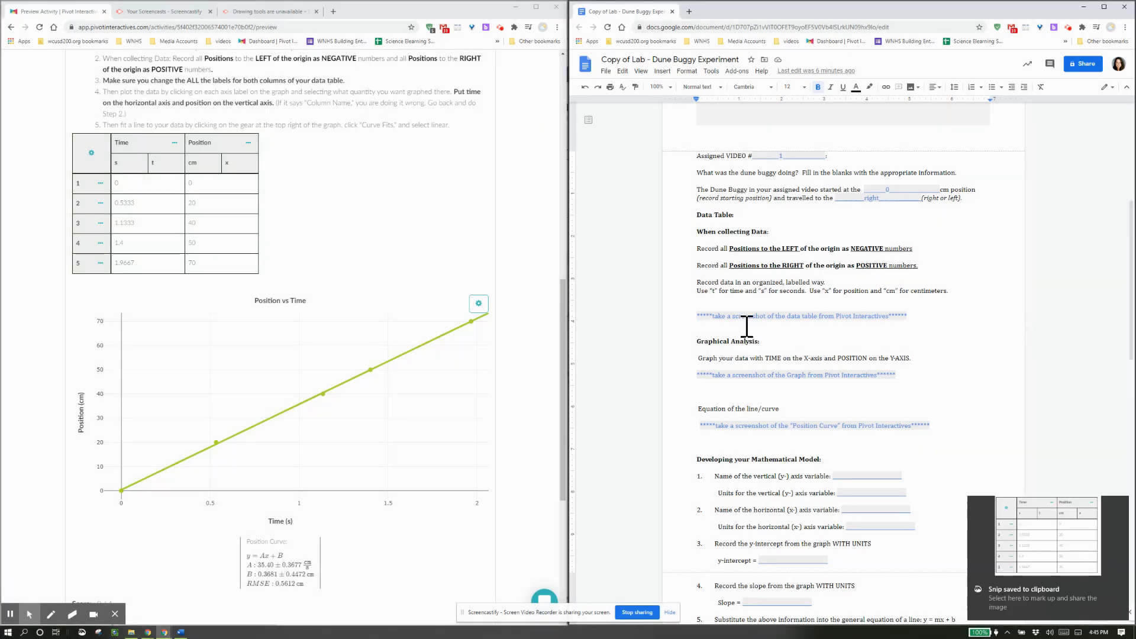
{"action": "key", "text": "ctrl+v"}
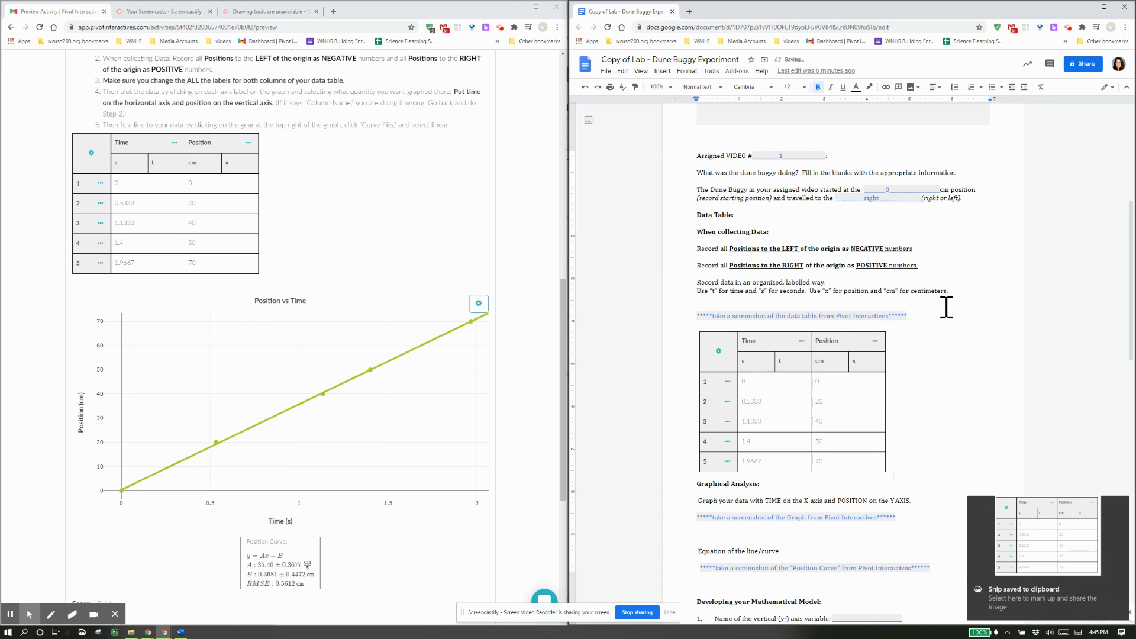
{"action": "left_click_drag", "start_coordinate": [947, 307], "coordinate": [722, 327]}
{"action": "double_click", "coordinate": [1005, 377]}
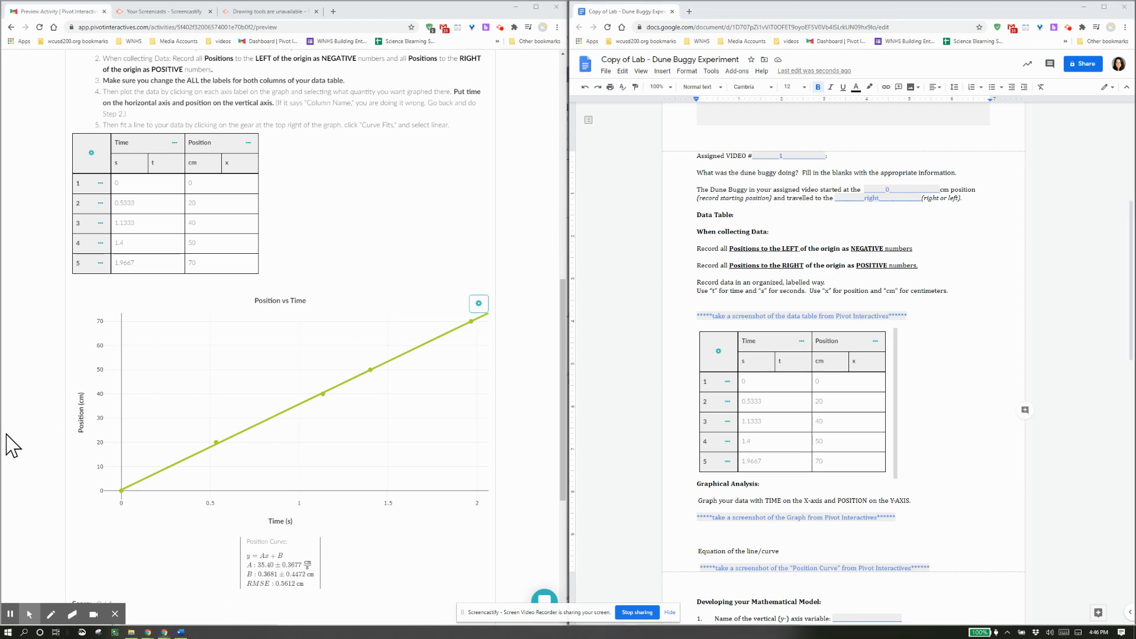
{"action": "key", "text": "super+shift+s"}
Snip the Position vs Time graph and paste it above 'Equation of the line/curve'.
{"action": "mouse_move", "coordinate": [69, 290]}
{"action": "left_mouse_down"}
{"action": "mouse_move", "coordinate": [122, 322]}
{"action": "mouse_move", "coordinate": [499, 459]}
{"action": "mouse_move", "coordinate": [517, 515]}
{"action": "left_mouse_up"}
{"action": "left_click", "coordinate": [727, 536]}
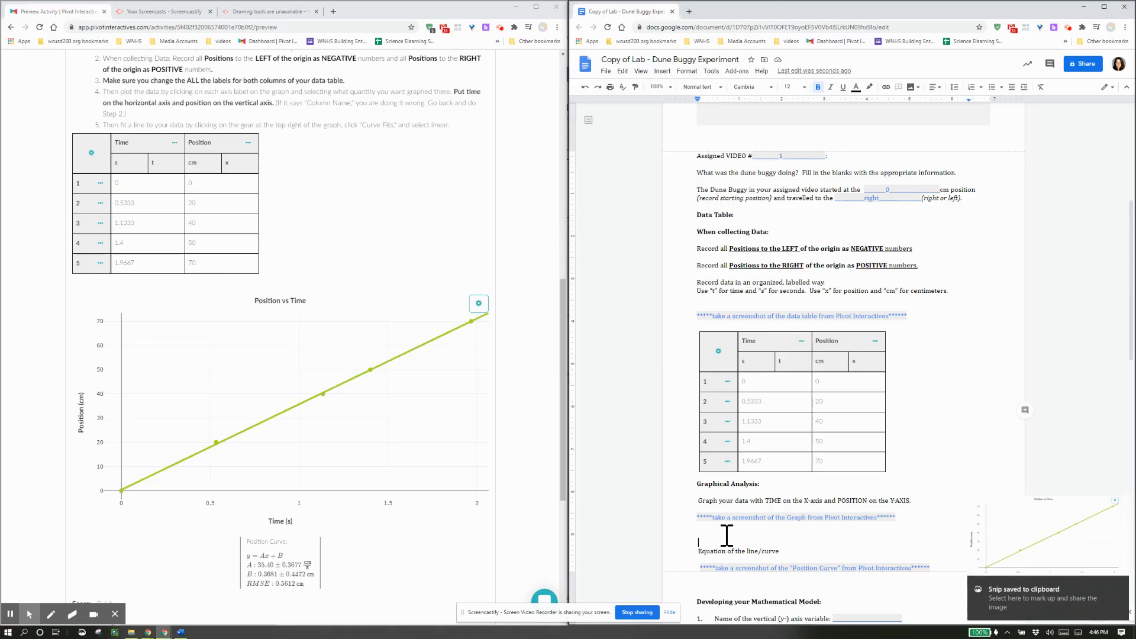
{"action": "key", "text": "ctrl+v"}
{"action": "scroll", "coordinate": [769, 462], "scroll_direction": "down", "scroll_amount": 5}
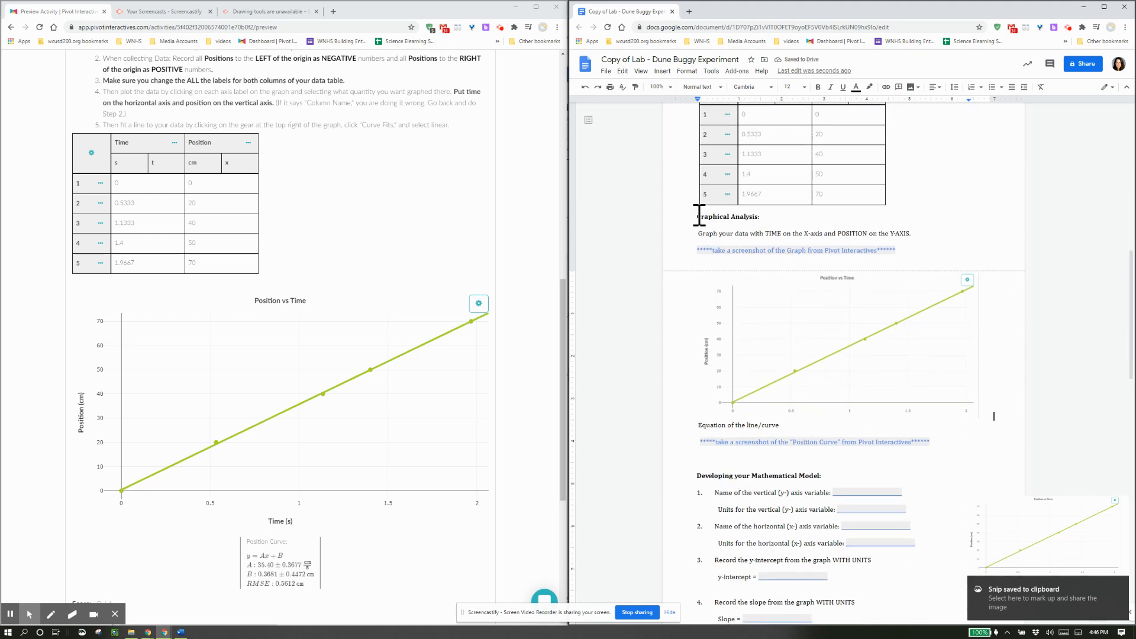
{"action": "left_click", "coordinate": [699, 215]}
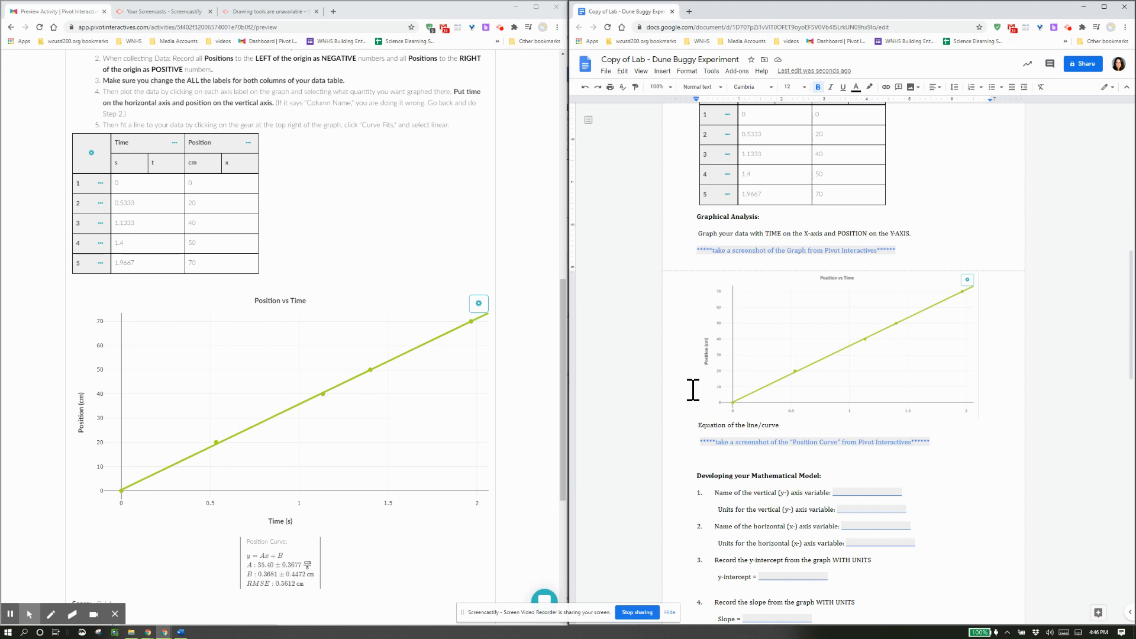
{"action": "scroll", "coordinate": [325, 505], "scroll_direction": "down", "scroll_amount": 3}
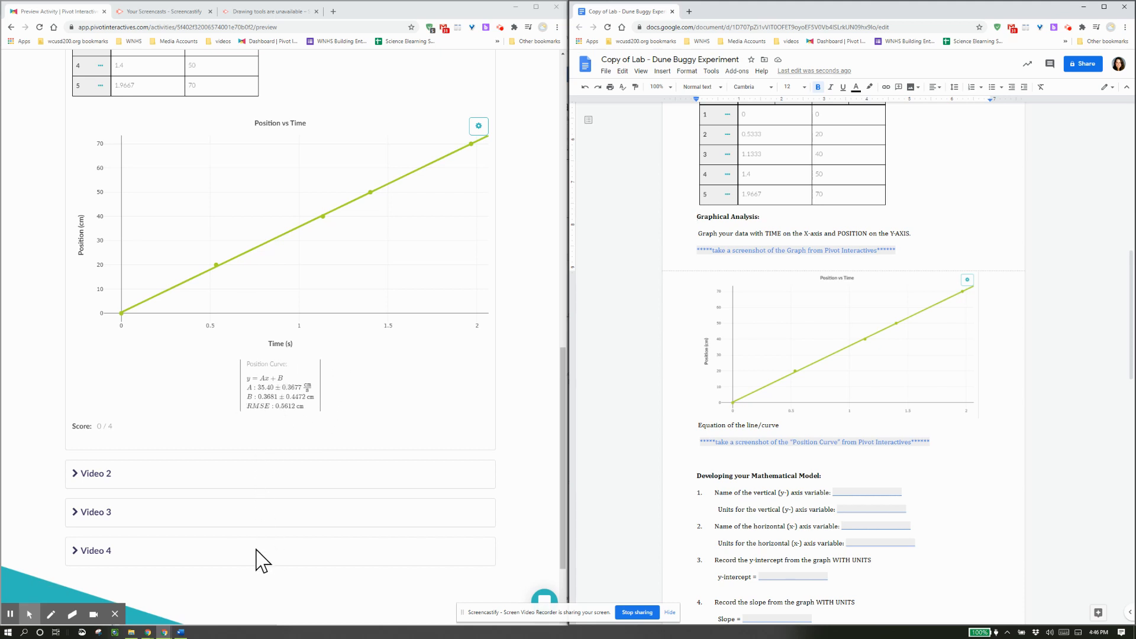
Paste a screenshot of the Position Curve fit equation box below its note in the report.
{"action": "key", "text": "super+shift+s"}
{"action": "mouse_move", "coordinate": [236, 353]}
{"action": "left_mouse_down"}
{"action": "mouse_move", "coordinate": [320, 384]}
{"action": "mouse_move", "coordinate": [324, 414]}
{"action": "left_mouse_up"}
{"action": "left_click", "coordinate": [825, 460]}
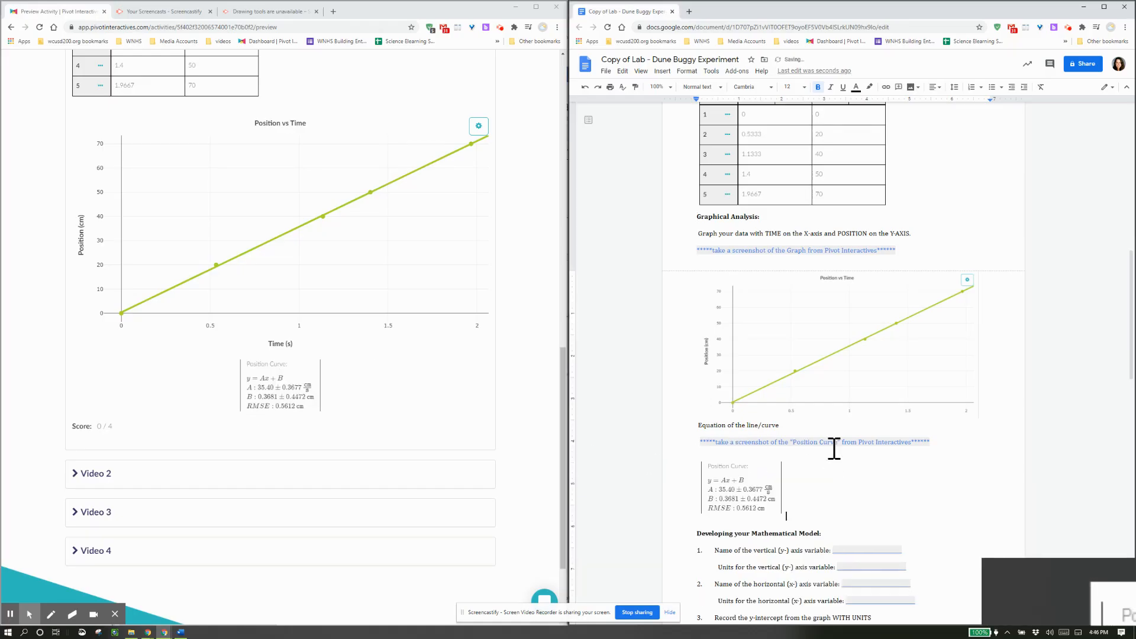
{"action": "key", "text": "ctrl+v"}
{"action": "scroll", "coordinate": [834, 450], "scroll_direction": "down", "scroll_amount": 4}
{"action": "scroll", "coordinate": [848, 444], "scroll_direction": "down", "scroll_amount": 1}
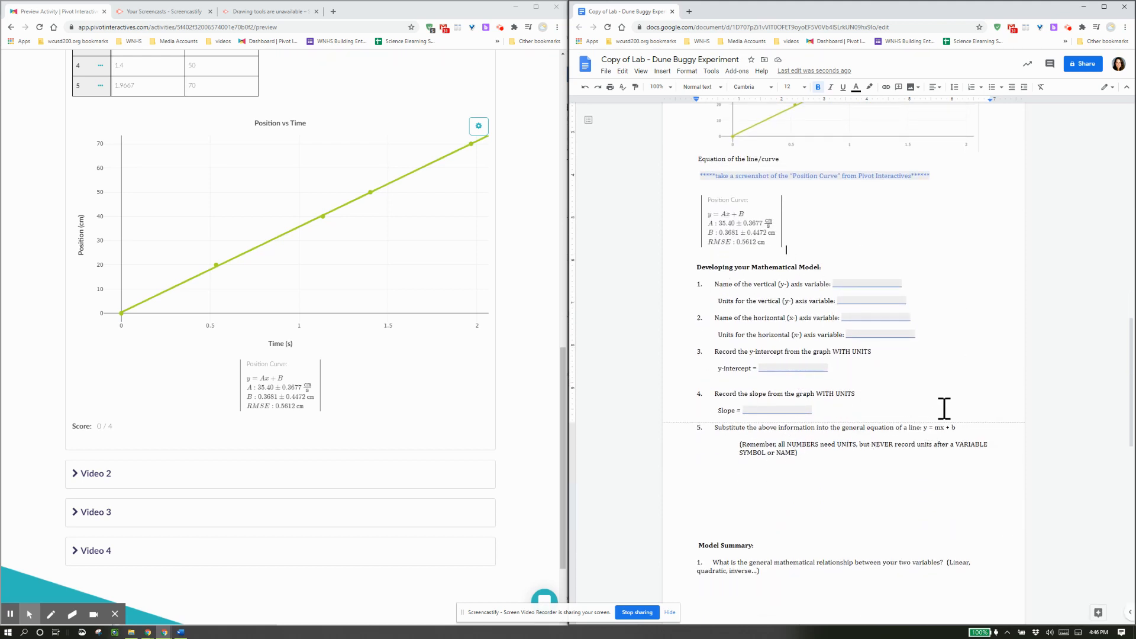
{"action": "scroll", "coordinate": [944, 409], "scroll_direction": "up", "scroll_amount": 3}
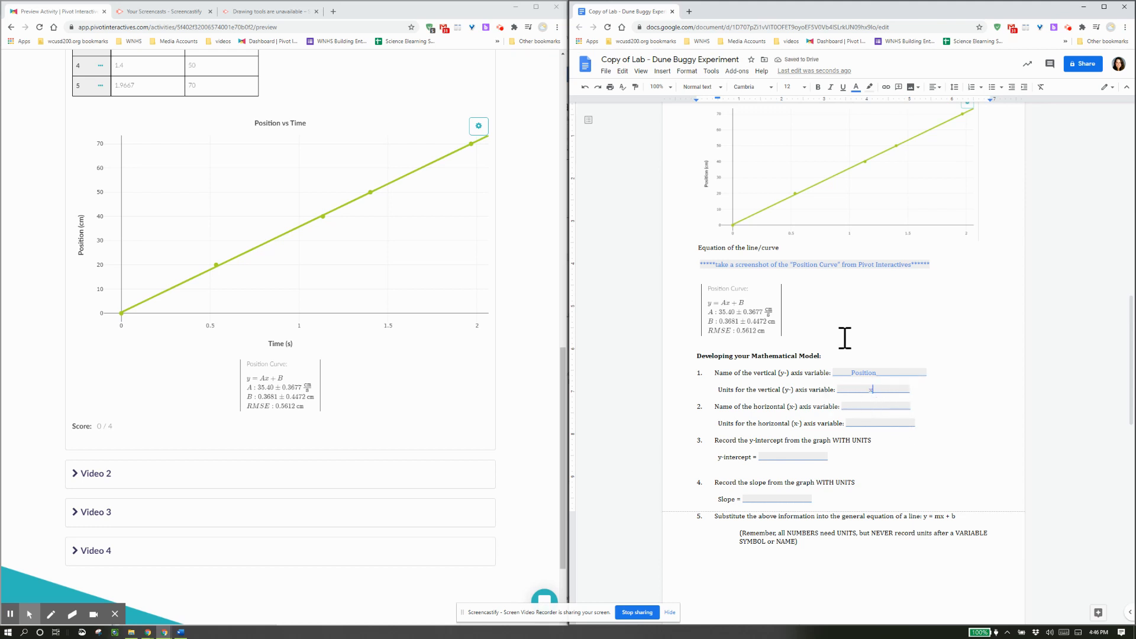
Replace the graph screenshot with a fuller capture that includes the Time (s) axis label.
{"action": "left_click", "coordinate": [835, 236]}
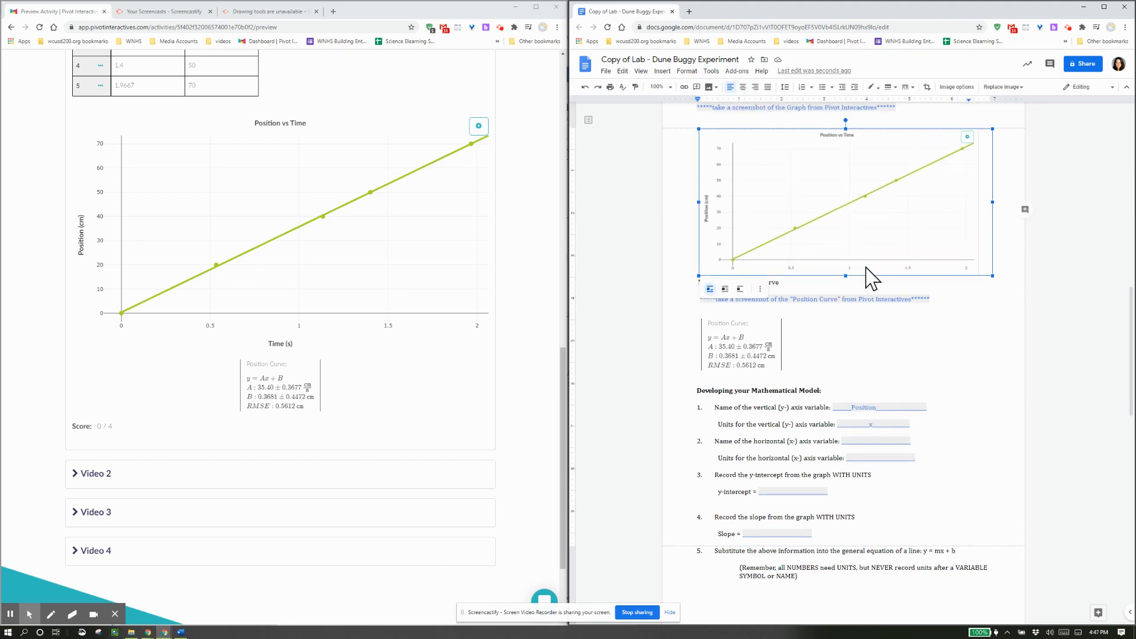
{"action": "key", "text": "Delete"}
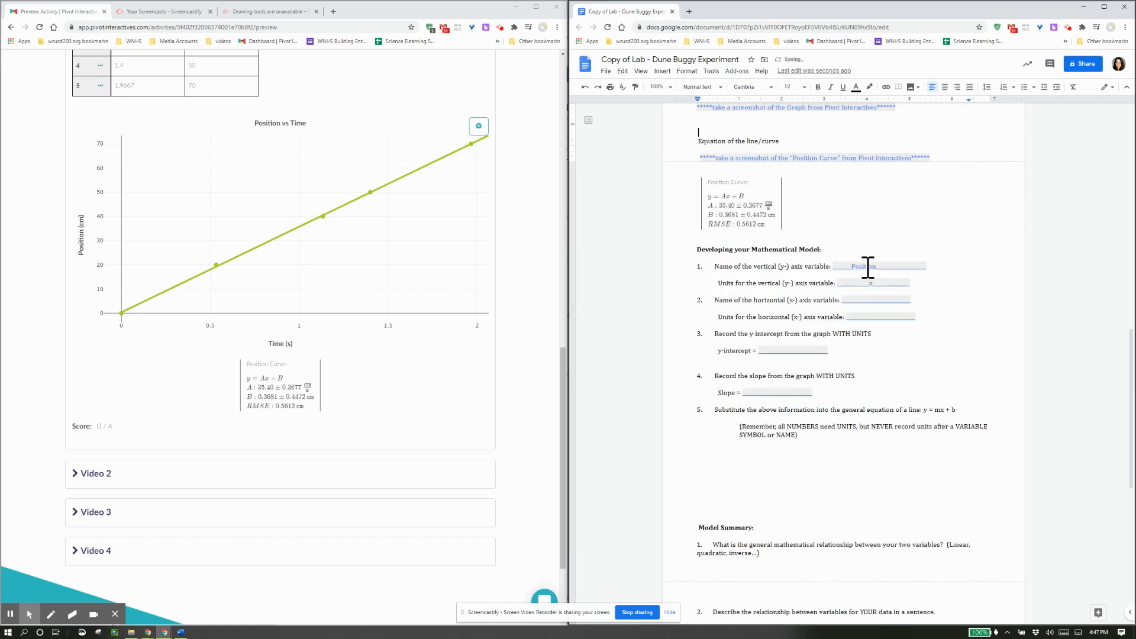
{"action": "scroll", "coordinate": [185, 467], "scroll_direction": "up", "scroll_amount": 1}
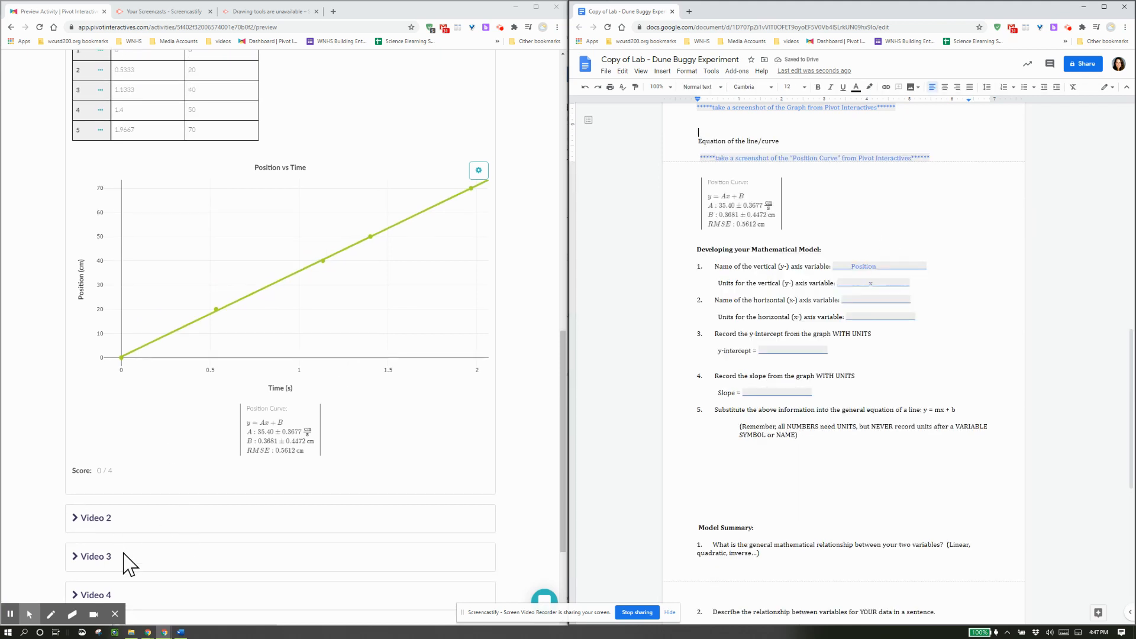
{"action": "key", "text": "super+shift+s"}
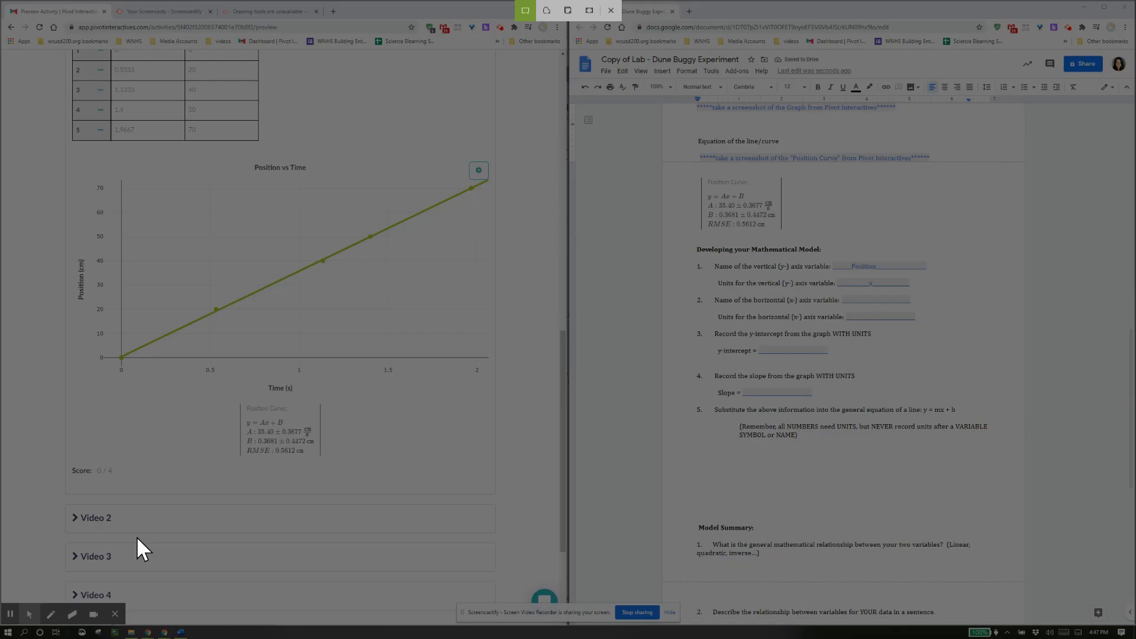
{"action": "left_click_drag", "start_coordinate": [68, 161], "coordinate": [522, 397]}
{"action": "left_click_drag", "start_coordinate": [522, 402], "coordinate": [520, 401]}
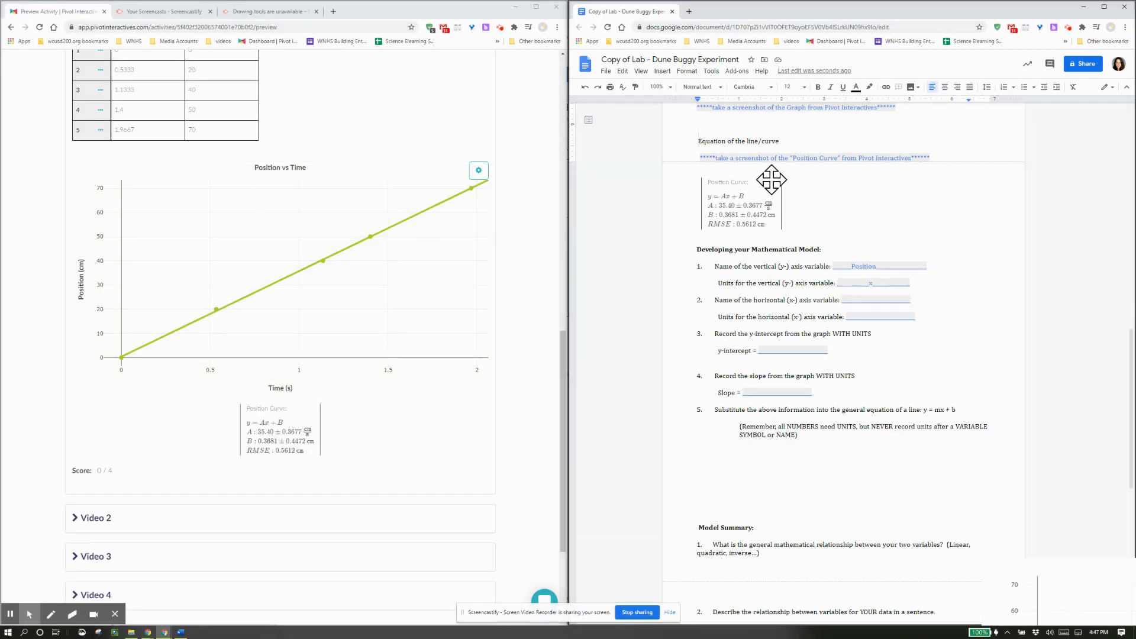
{"action": "key", "text": "ctrl+v"}
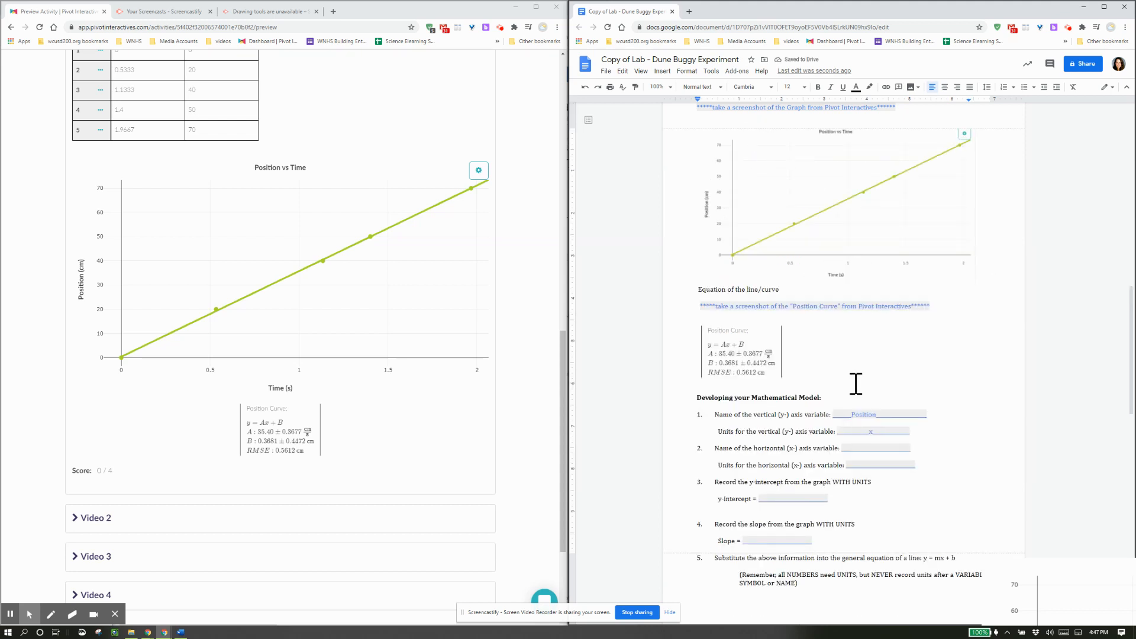
{"action": "left_click", "coordinate": [868, 447]}
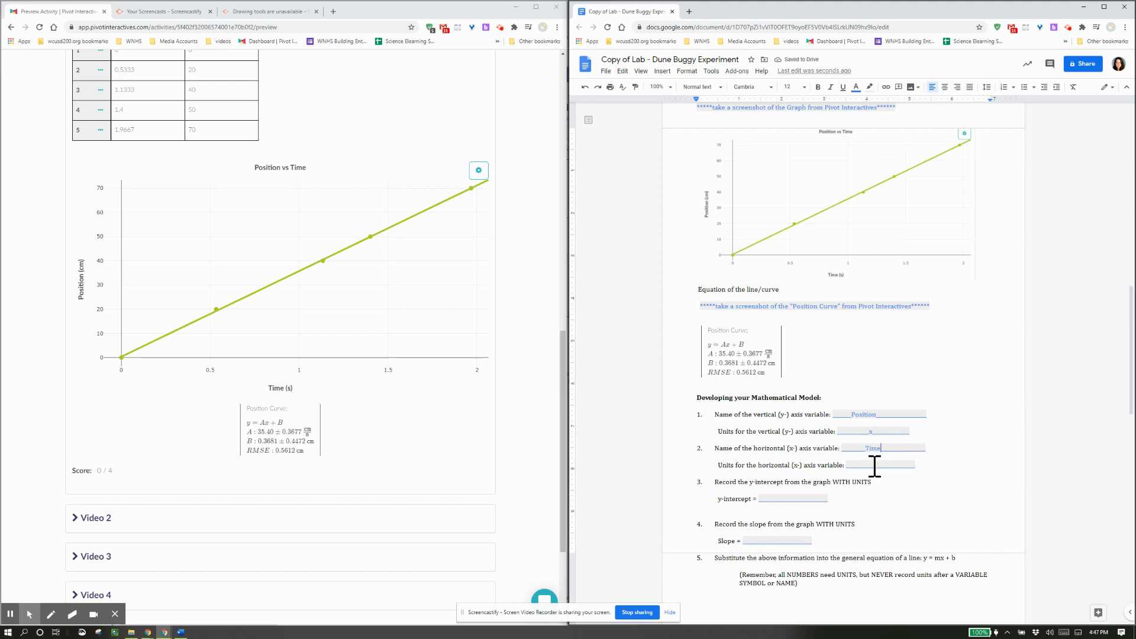
Fill in s as the horizontal axis units and record the y-intercept as 0.3681 cm.
{"action": "left_click", "coordinate": [873, 466]}
{"action": "type", "text": "s"}
{"action": "scroll", "coordinate": [864, 480], "scroll_direction": "down", "scroll_amount": 1}
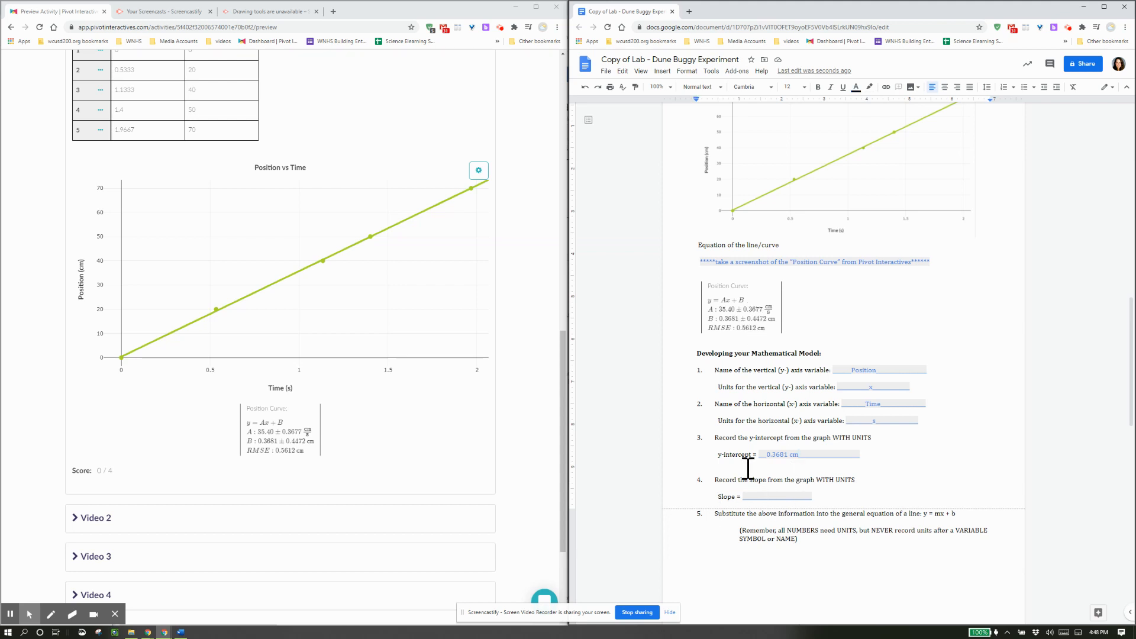
Enter 35.40 cm/s in the Slope blank under item 4.
{"action": "left_click", "coordinate": [717, 307]}
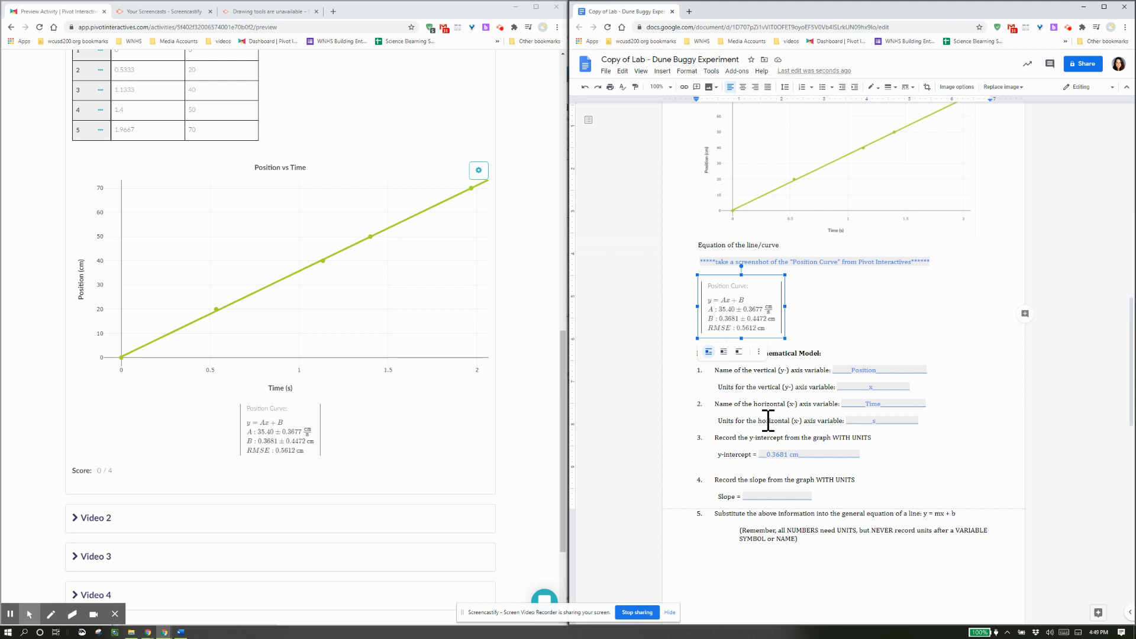
{"action": "left_click", "coordinate": [760, 497]}
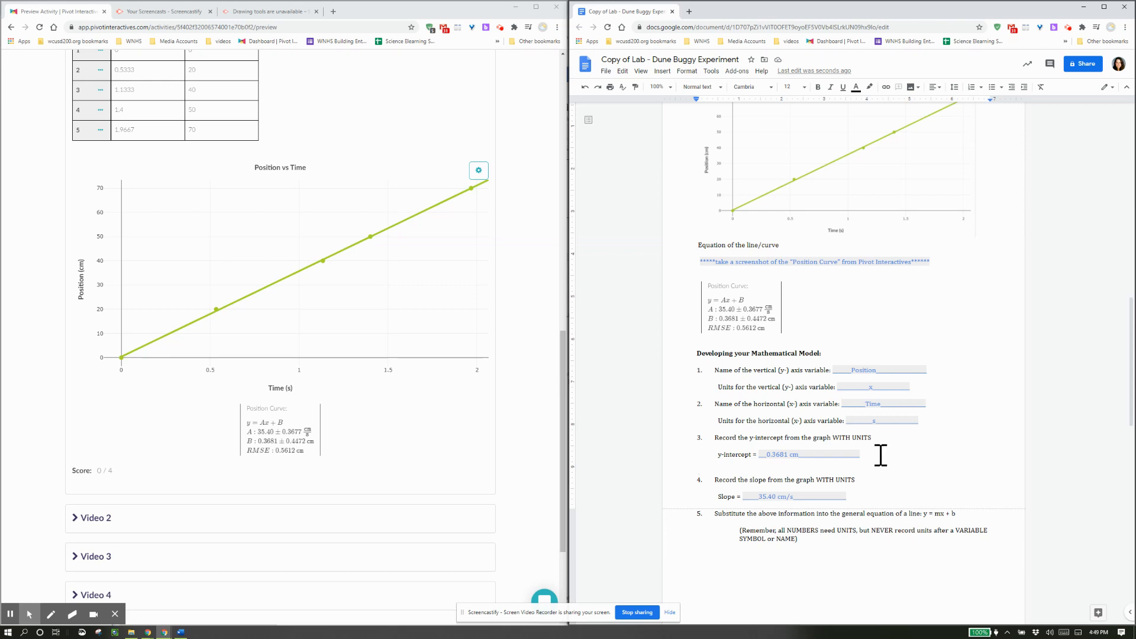
{"action": "scroll", "coordinate": [876, 462], "scroll_direction": "down", "scroll_amount": 2}
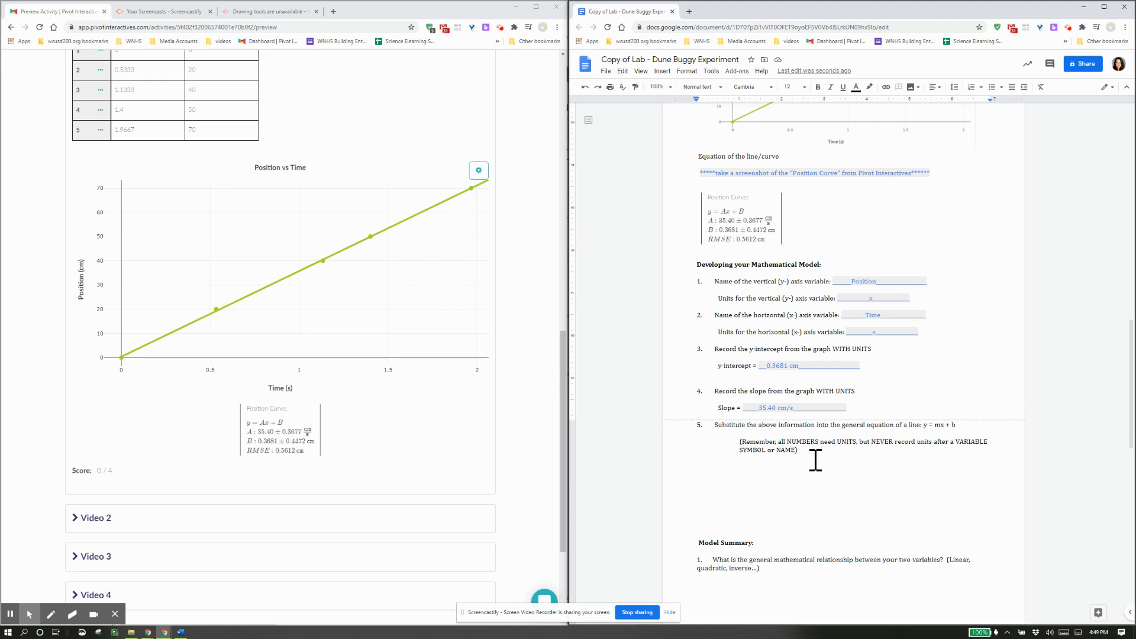
Start item 5's answer as Position = (35.40 cm/s), copying the slope value from above.
{"action": "left_click", "coordinate": [751, 477]}
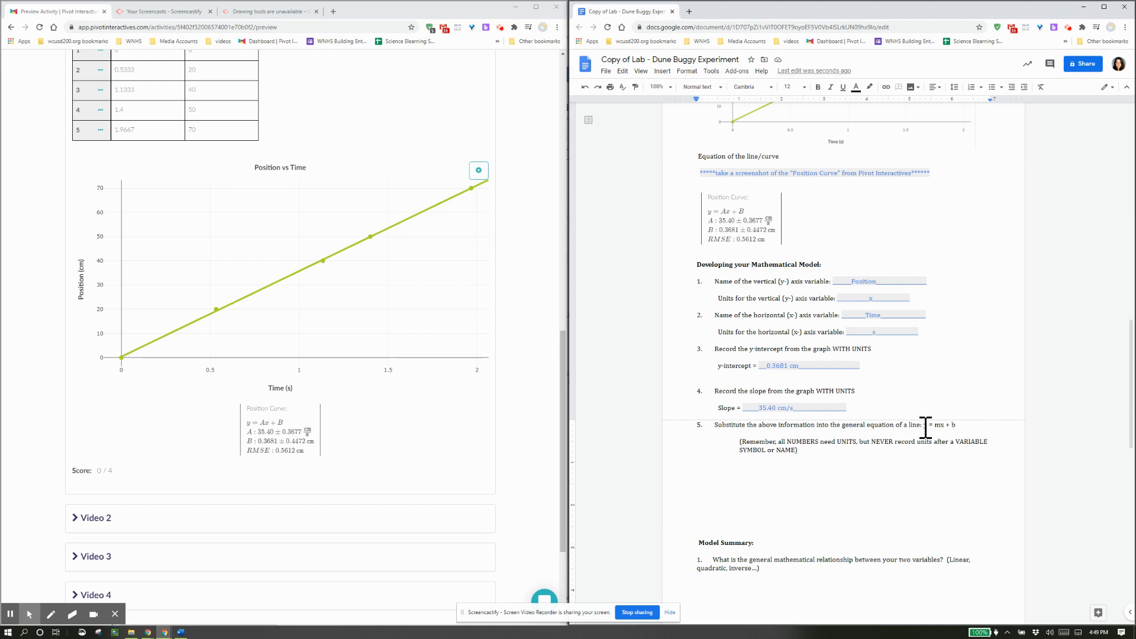
{"action": "left_click_drag", "start_coordinate": [925, 426], "coordinate": [957, 425]}
{"action": "left_click", "coordinate": [744, 471]}
{"action": "scroll", "coordinate": [760, 488], "scroll_direction": "up", "scroll_amount": 4}
{"action": "scroll", "coordinate": [792, 471], "scroll_direction": "down", "scroll_amount": 3}
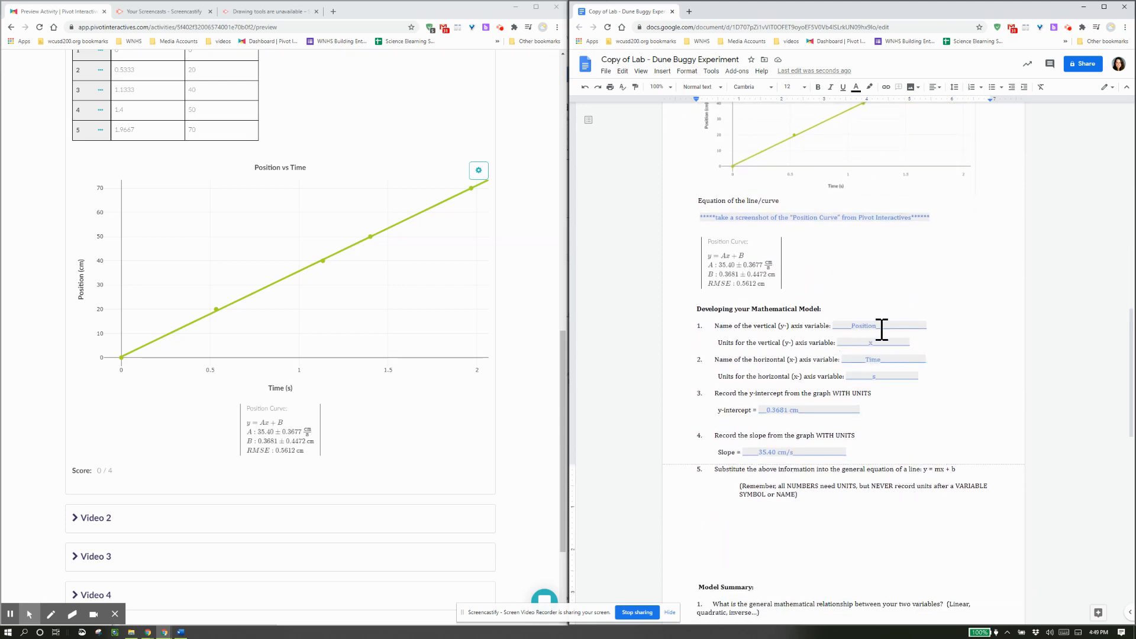
{"action": "type", "text": "Position = ("}
{"action": "left_click_drag", "start_coordinate": [760, 452], "coordinate": [787, 453]}
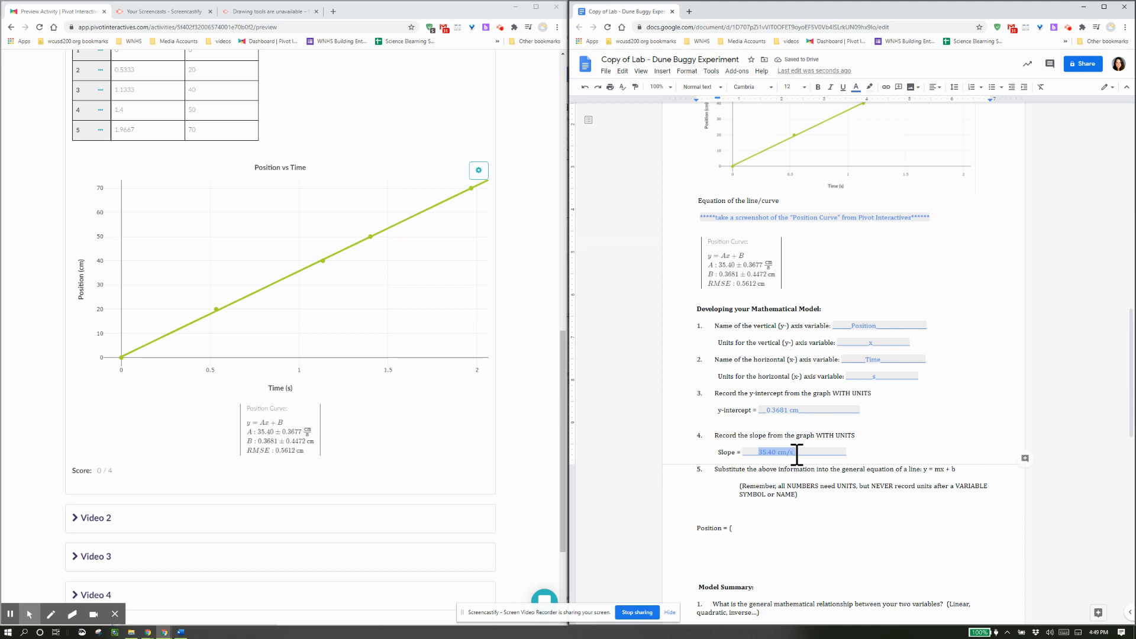
{"action": "key", "text": "ctrl+c"}
{"action": "left_click", "coordinate": [733, 527]}
{"action": "key", "text": "ctrl+v"}
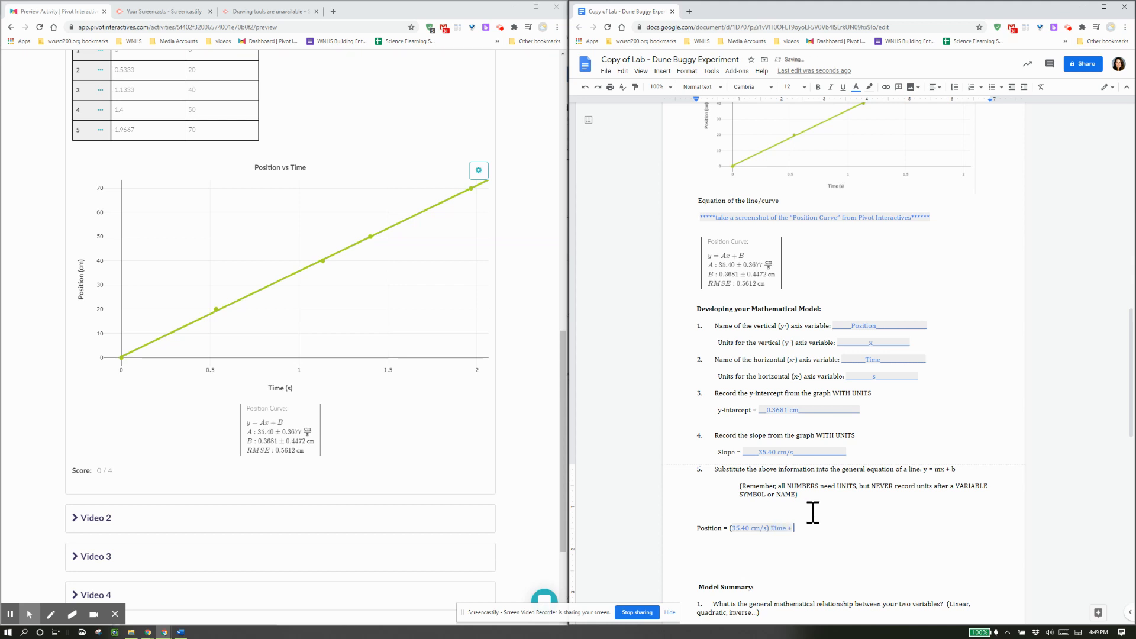
Append the 0.3681 cm y-intercept to give Position = (35.40 cm/s) Time + 0.3681 cm.
{"action": "double_click", "coordinate": [953, 469]}
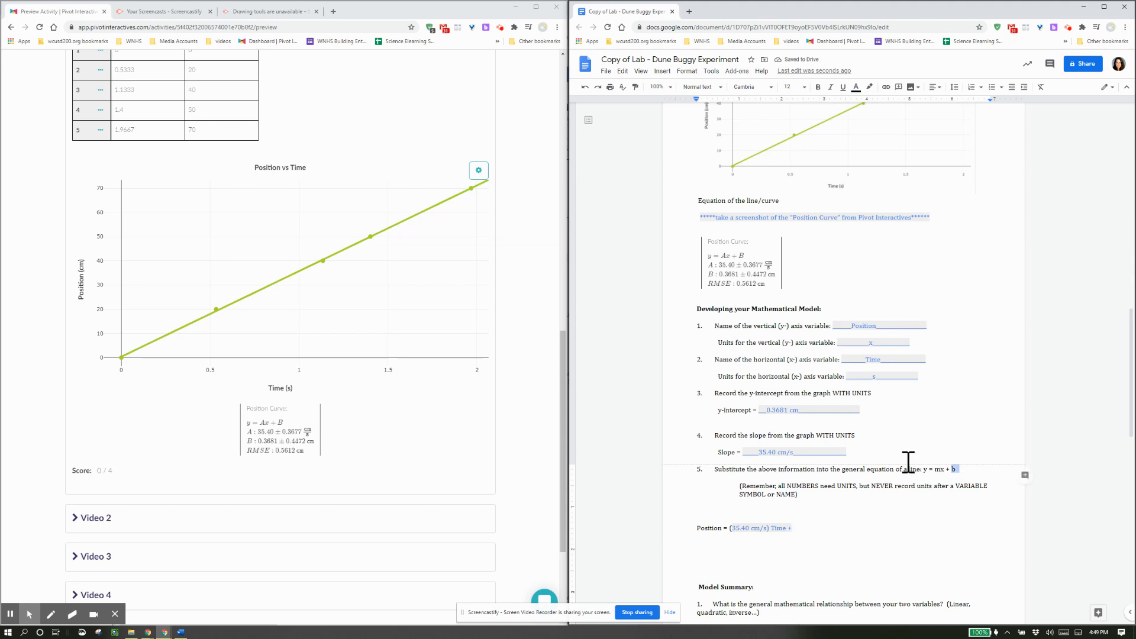
{"action": "left_click", "coordinate": [822, 523]}
{"action": "left_click_drag", "start_coordinate": [764, 411], "coordinate": [799, 410]}
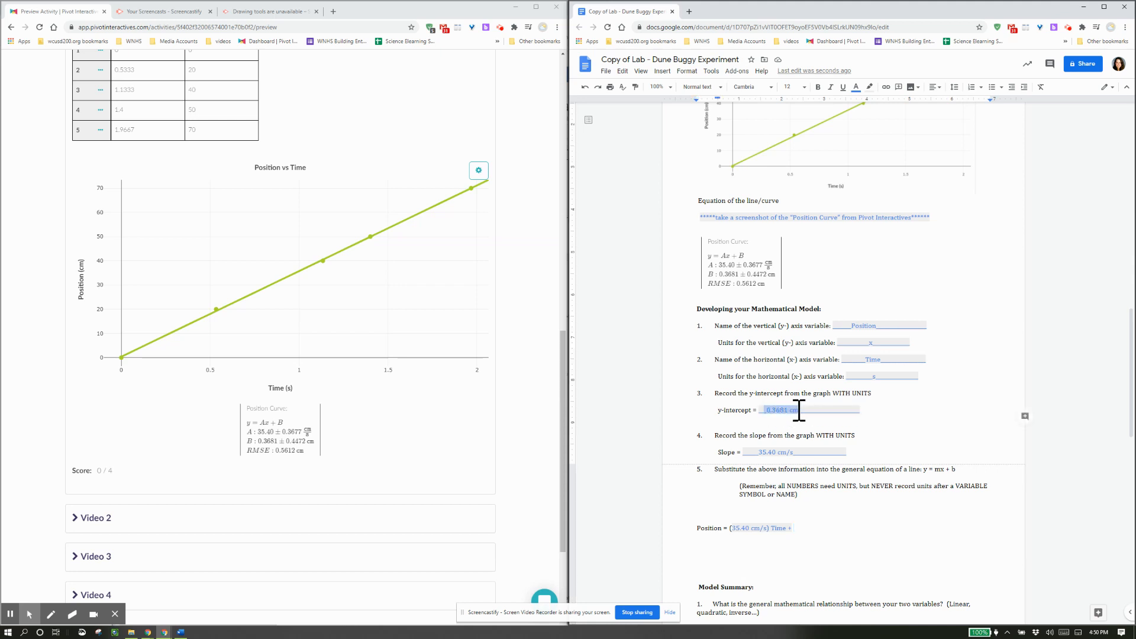
{"action": "key", "text": "ctrl+c"}
{"action": "left_click", "coordinate": [812, 529]}
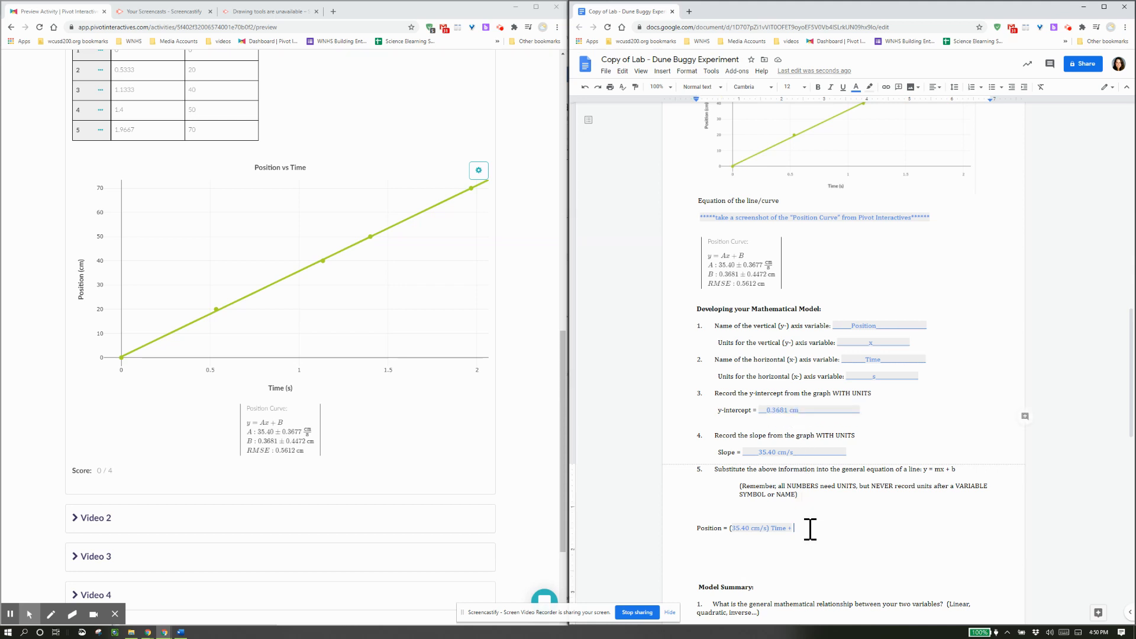
{"action": "key", "text": "ctrl+v"}
Duplicate the equation on the next line and delete its y-intercept term.
{"action": "left_click_drag", "start_coordinate": [835, 528], "coordinate": [795, 533]}
{"action": "left_click", "coordinate": [803, 528]}
{"action": "left_click_drag", "start_coordinate": [863, 531], "coordinate": [703, 530]}
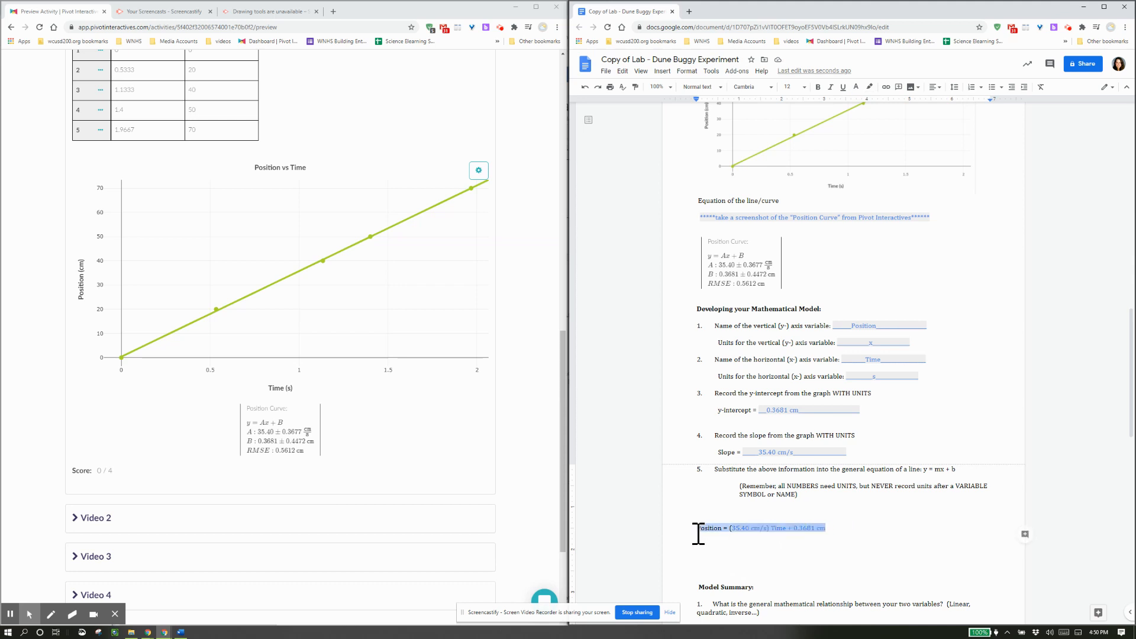
{"action": "key", "text": "ctrl+c"}
{"action": "left_click", "coordinate": [783, 551]}
{"action": "key", "text": "ctrl+v"}
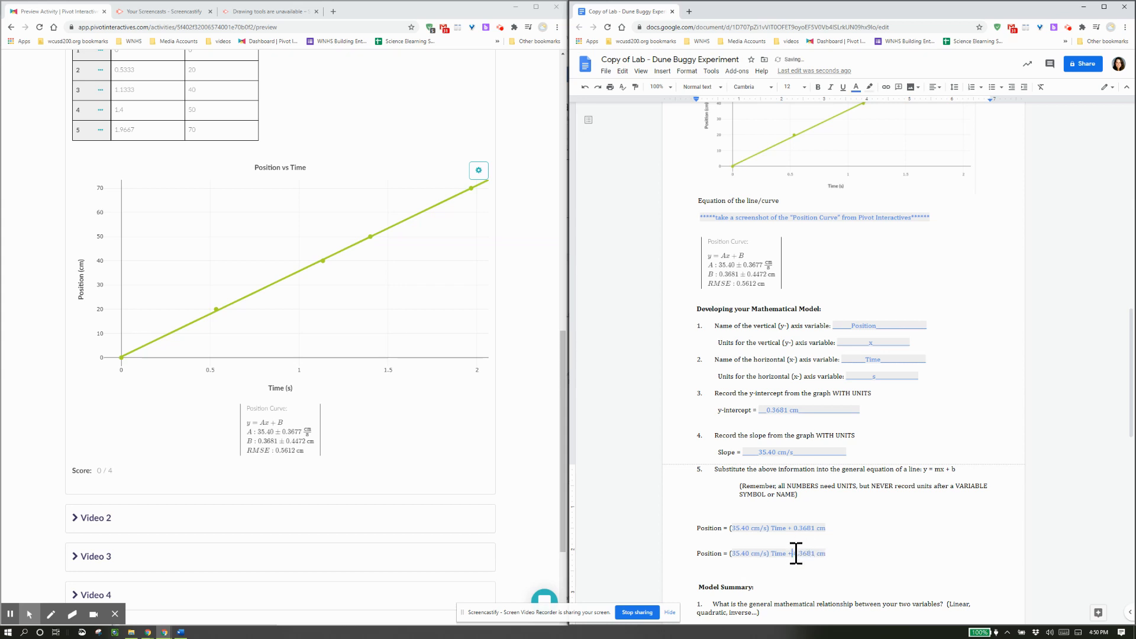
{"action": "left_click_drag", "start_coordinate": [794, 554], "coordinate": [852, 554]}
{"action": "key", "text": "BackSpace"}
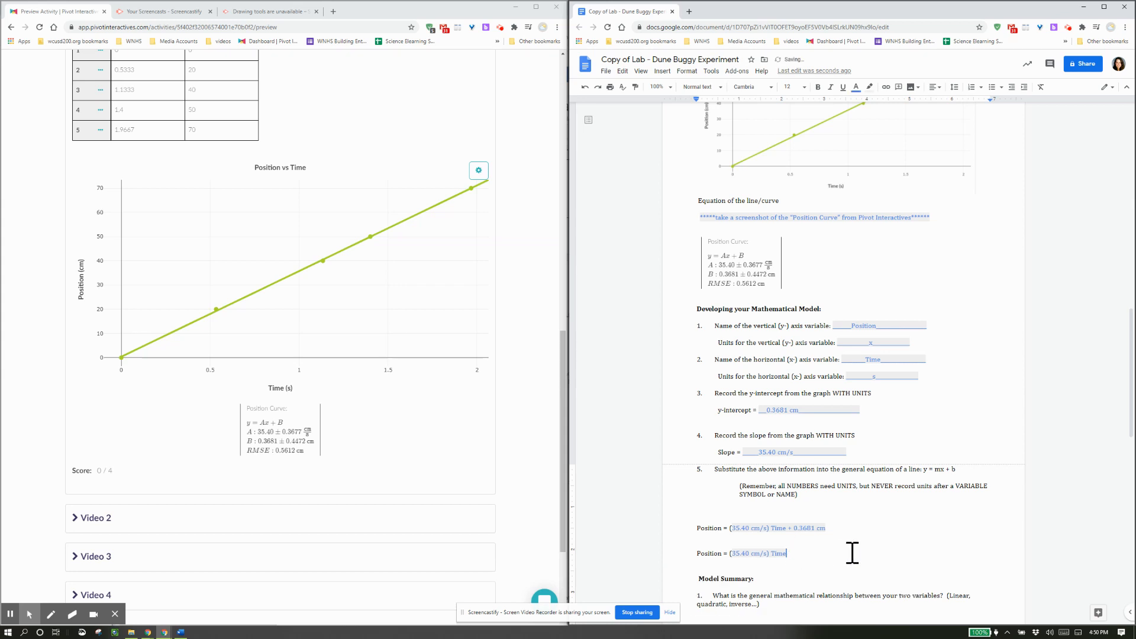
{"action": "key", "text": "Return"}
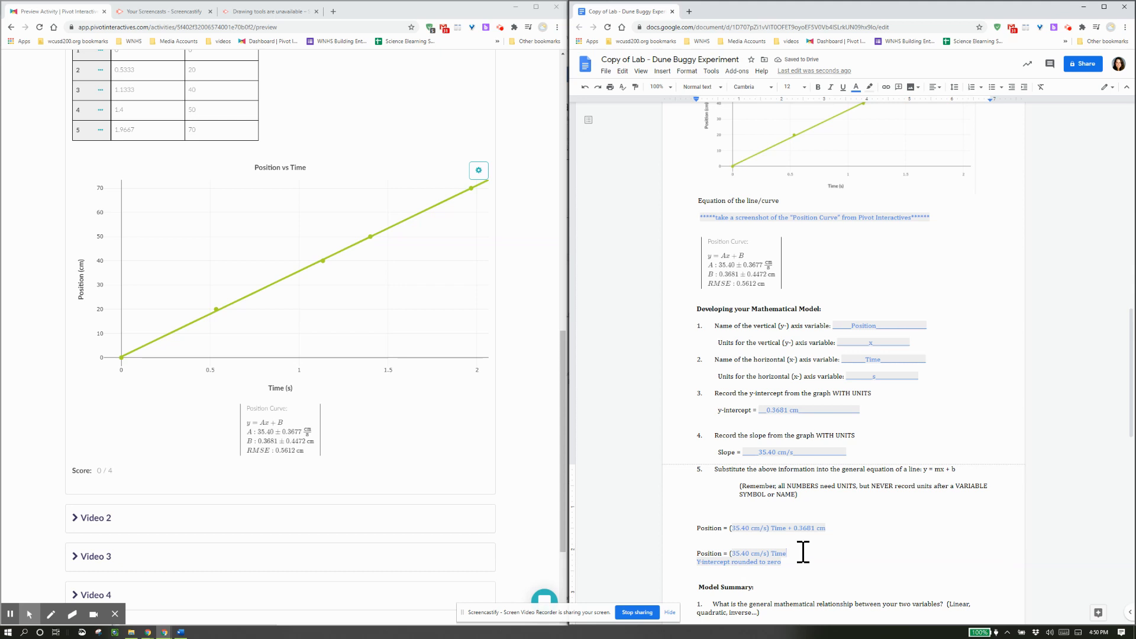
Add a line for the 'Y-intercept rounded to zero' note below the two equations.
{"action": "key", "text": "Return"}
{"action": "left_click_drag", "start_coordinate": [794, 528], "coordinate": [844, 528]}
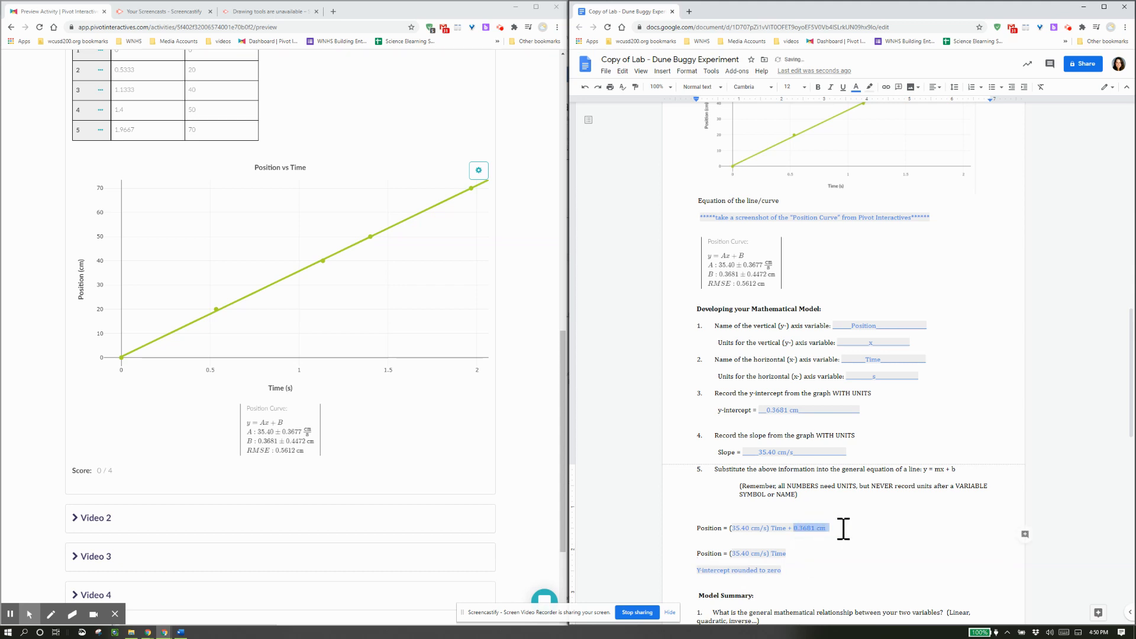
{"action": "left_click", "coordinate": [831, 553]}
{"action": "left_click_drag", "start_coordinate": [805, 558], "coordinate": [667, 553]}
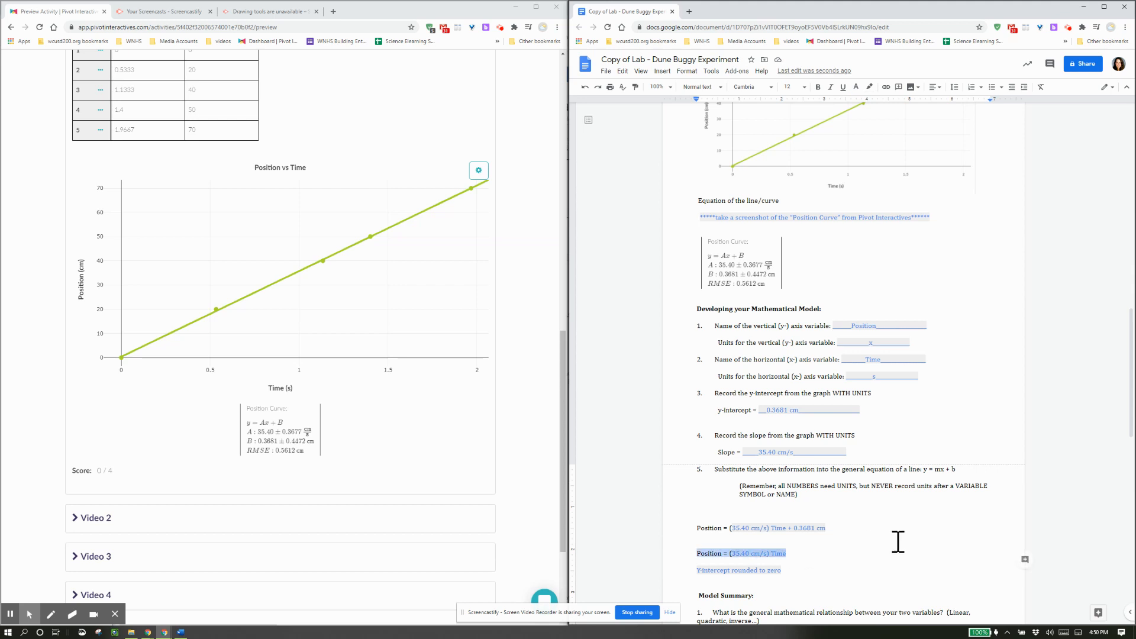
{"action": "left_click", "coordinate": [792, 572]}
{"action": "left_click_drag", "start_coordinate": [796, 554], "coordinate": [696, 555]}
{"action": "left_click", "coordinate": [844, 548]}
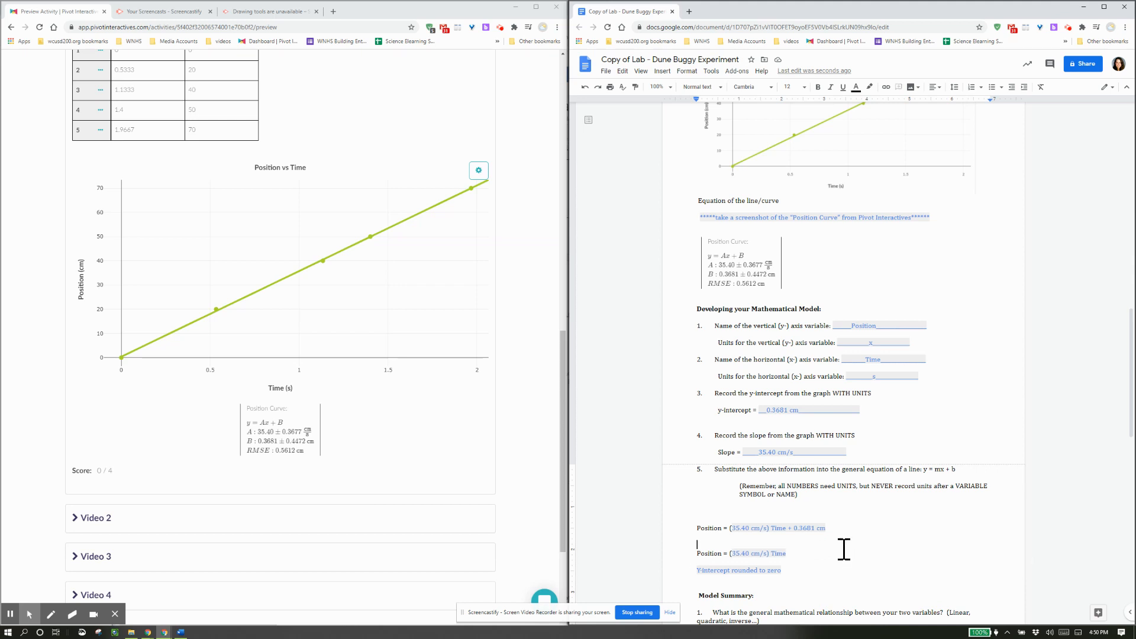
{"action": "scroll", "coordinate": [844, 548], "scroll_direction": "down", "scroll_amount": 5}
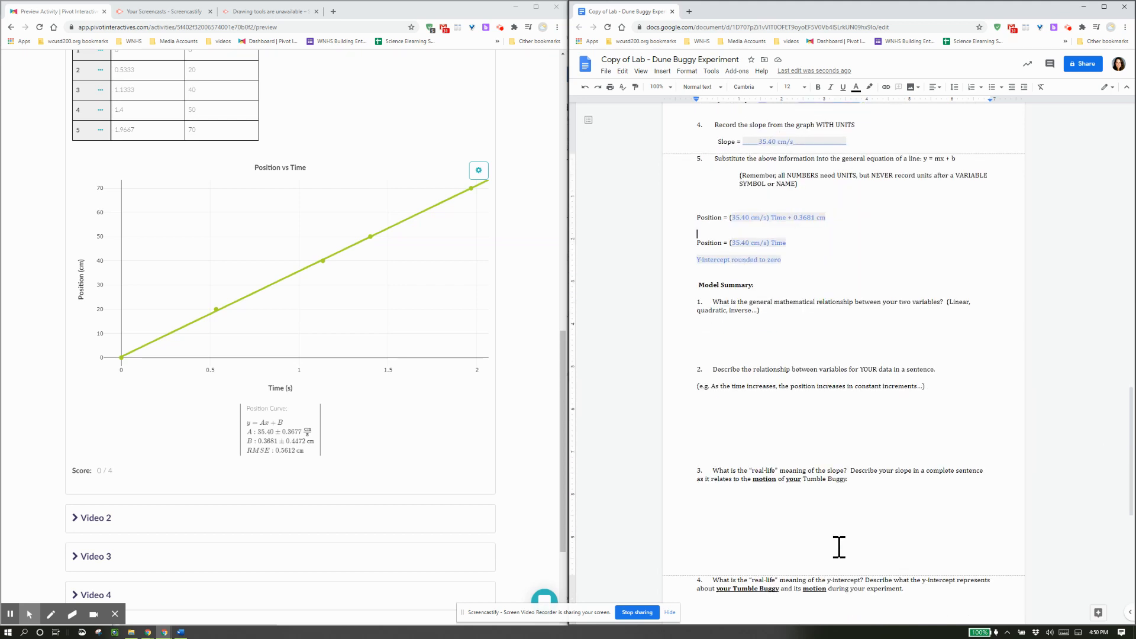
{"action": "scroll", "coordinate": [852, 537], "scroll_direction": "down", "scroll_amount": 1}
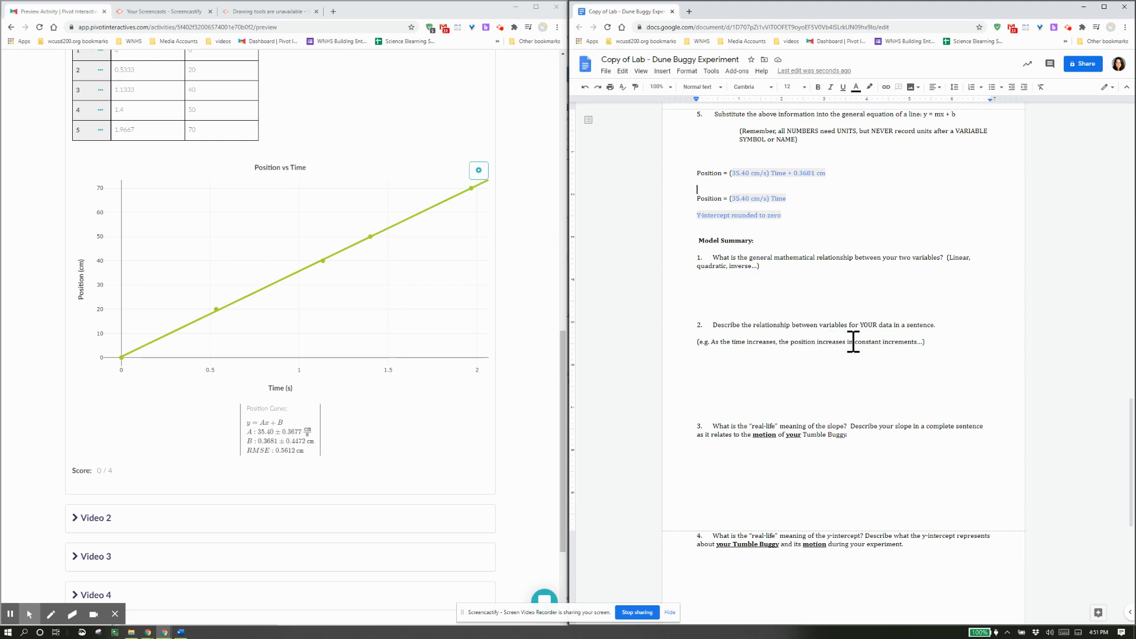
{"action": "left_click_drag", "start_coordinate": [855, 342], "coordinate": [913, 344]}
{"action": "left_click", "coordinate": [912, 345]}
{"action": "scroll", "coordinate": [842, 376], "scroll_direction": "down", "scroll_amount": 2}
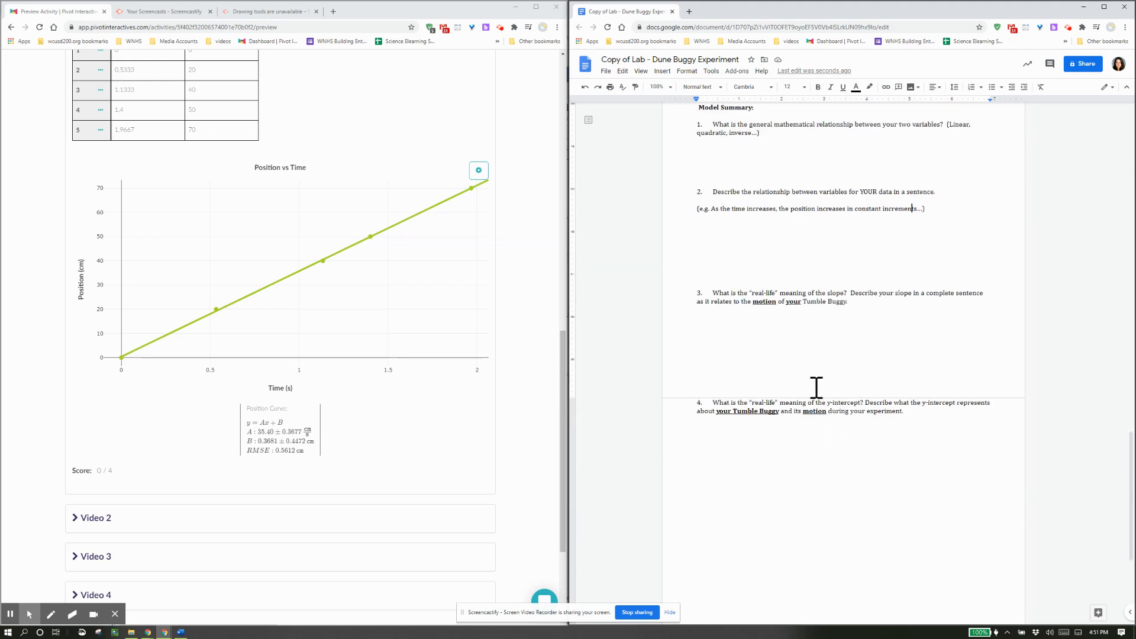
{"action": "scroll", "coordinate": [817, 388], "scroll_direction": "up", "scroll_amount": 8}
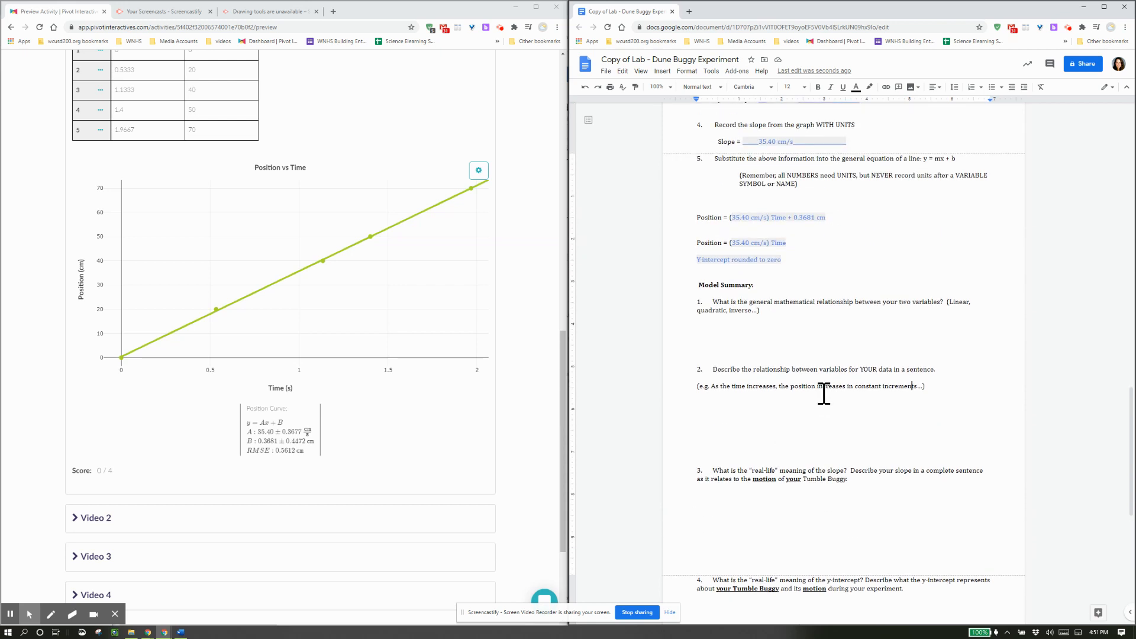
{"action": "scroll", "coordinate": [824, 395], "scroll_direction": "up", "scroll_amount": 5}
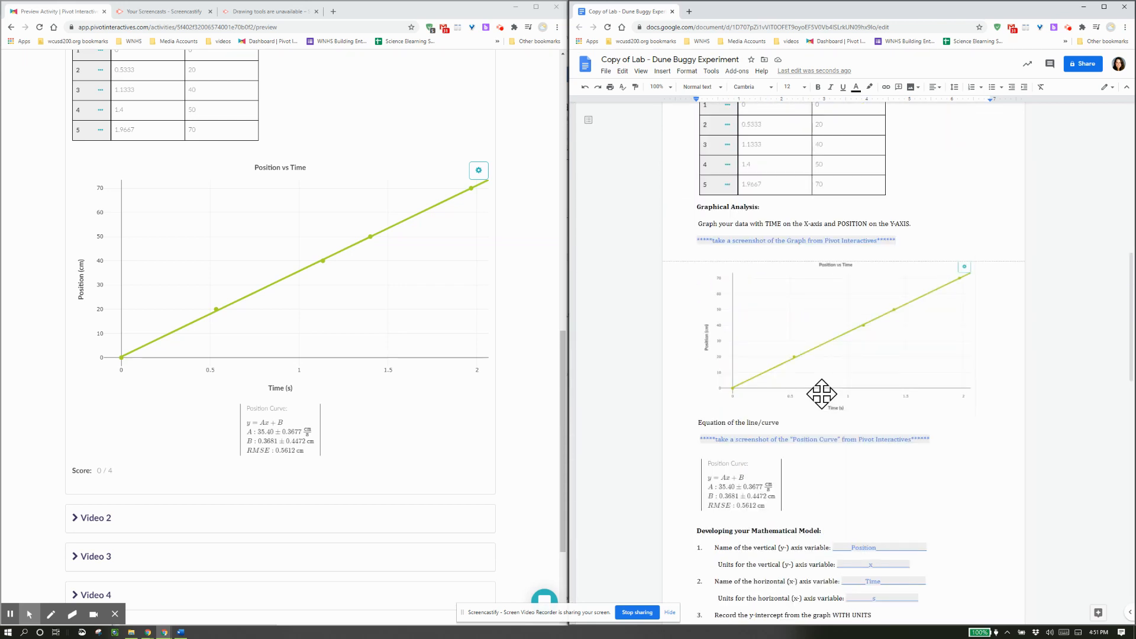
{"action": "scroll", "coordinate": [822, 394], "scroll_direction": "up", "scroll_amount": 3}
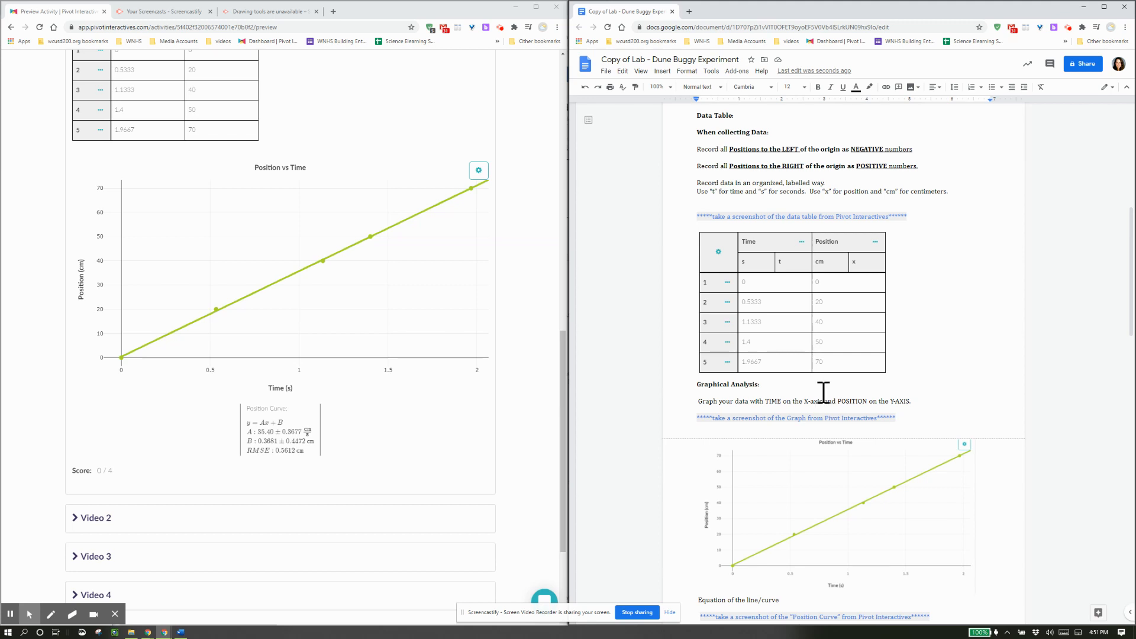
{"action": "scroll", "coordinate": [832, 393], "scroll_direction": "down", "scroll_amount": 1}
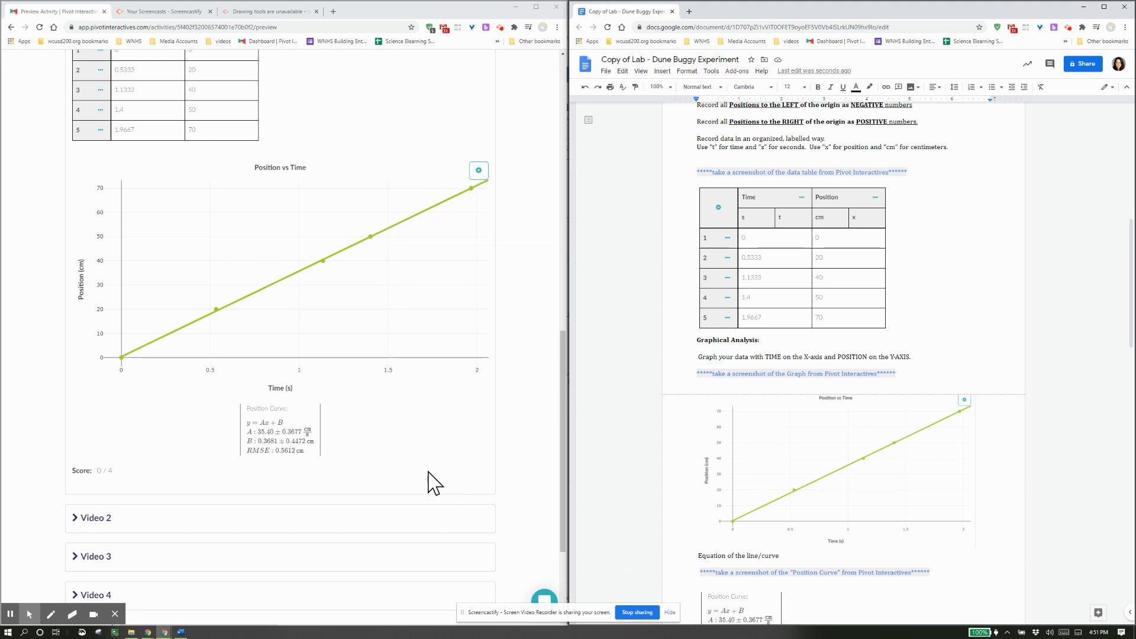
{"action": "scroll", "coordinate": [429, 482], "scroll_direction": "up", "scroll_amount": 5}
{"action": "scroll", "coordinate": [431, 479], "scroll_direction": "up", "scroll_amount": 3}
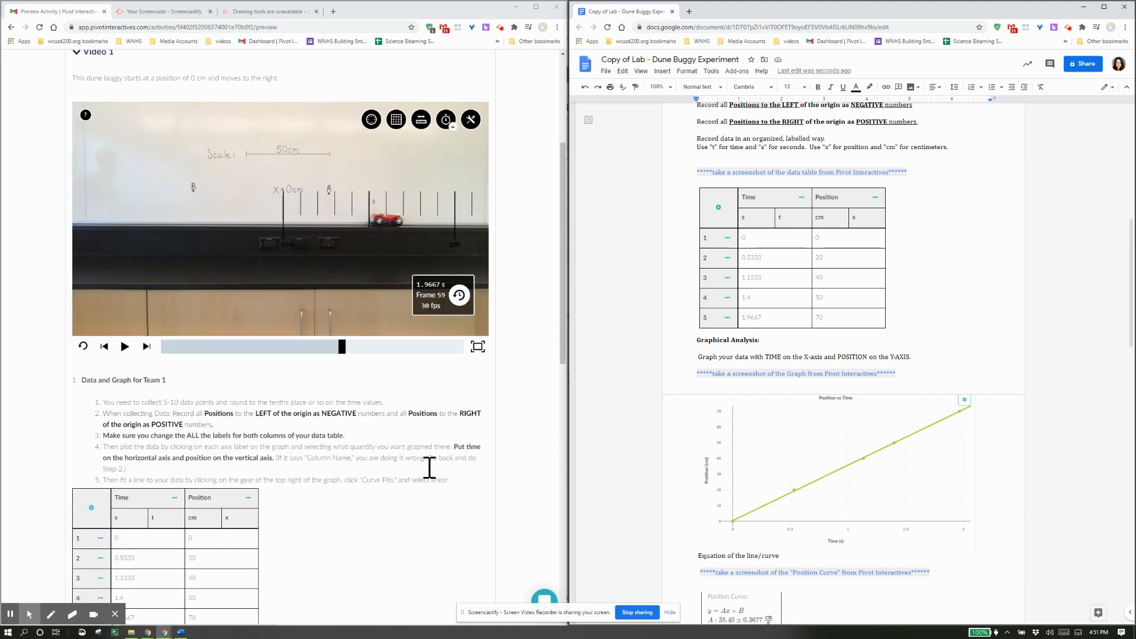